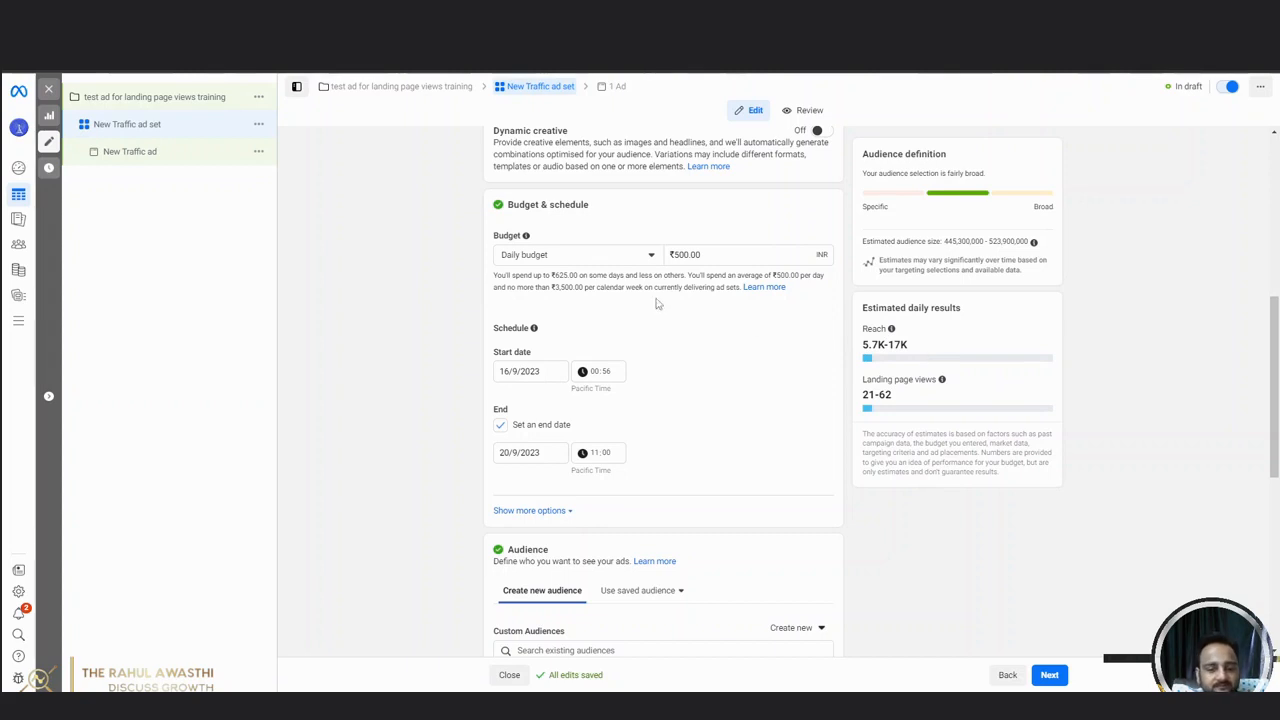
# Examine the estimated daily reach and landing page views for the ad set's current budget.
pyautogui.moveTo(864, 346); pyautogui.dragTo(914, 348)
pyautogui.click(918, 349)
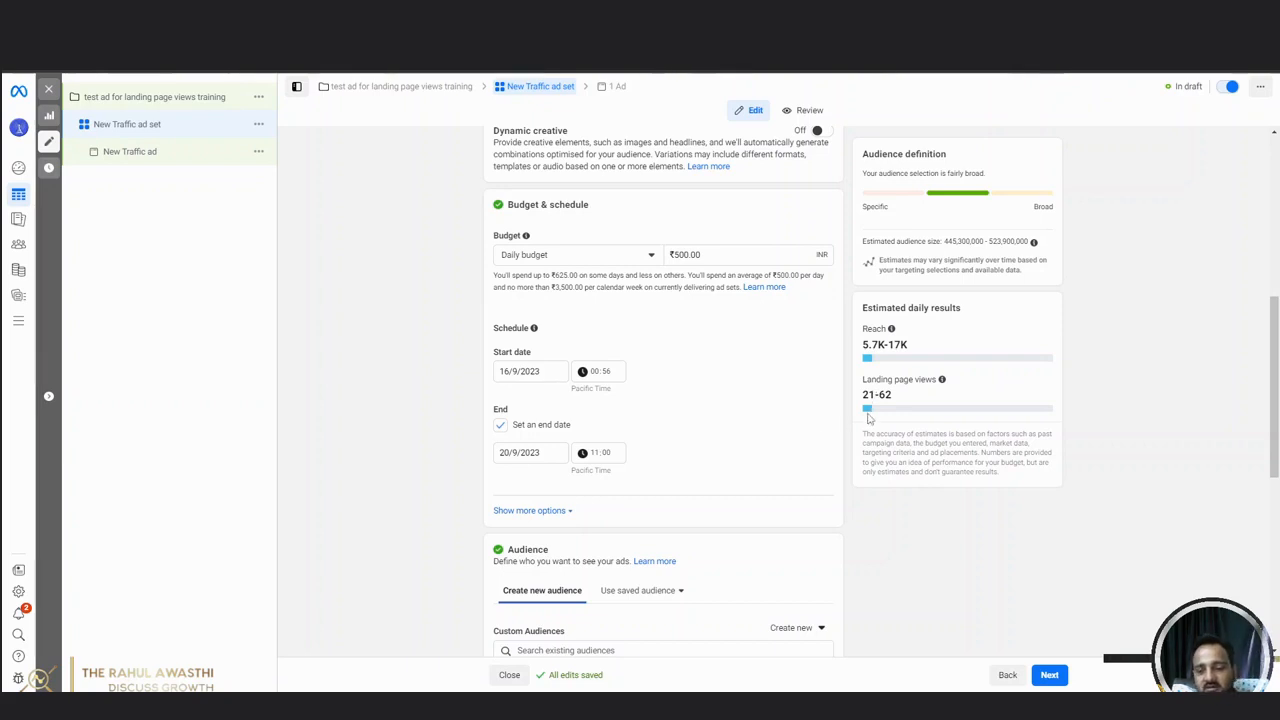
pyautogui.moveTo(864, 395); pyautogui.dragTo(902, 400)
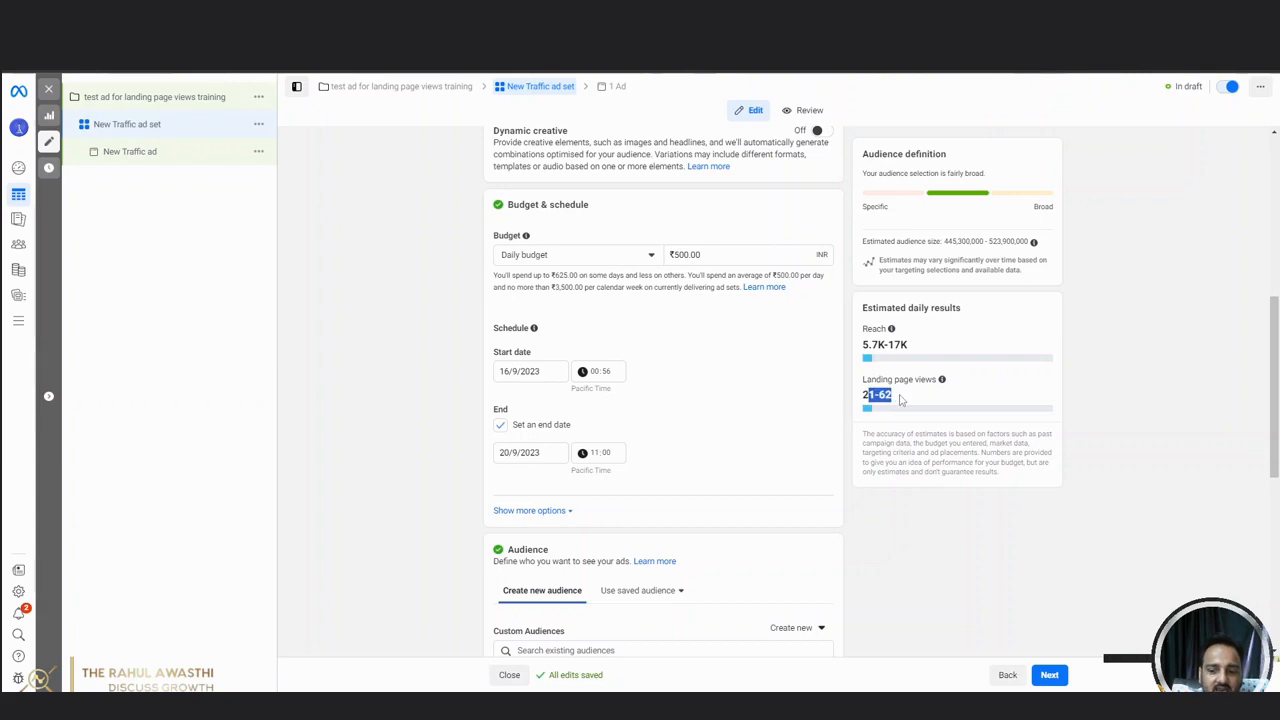
pyautogui.click(901, 399)
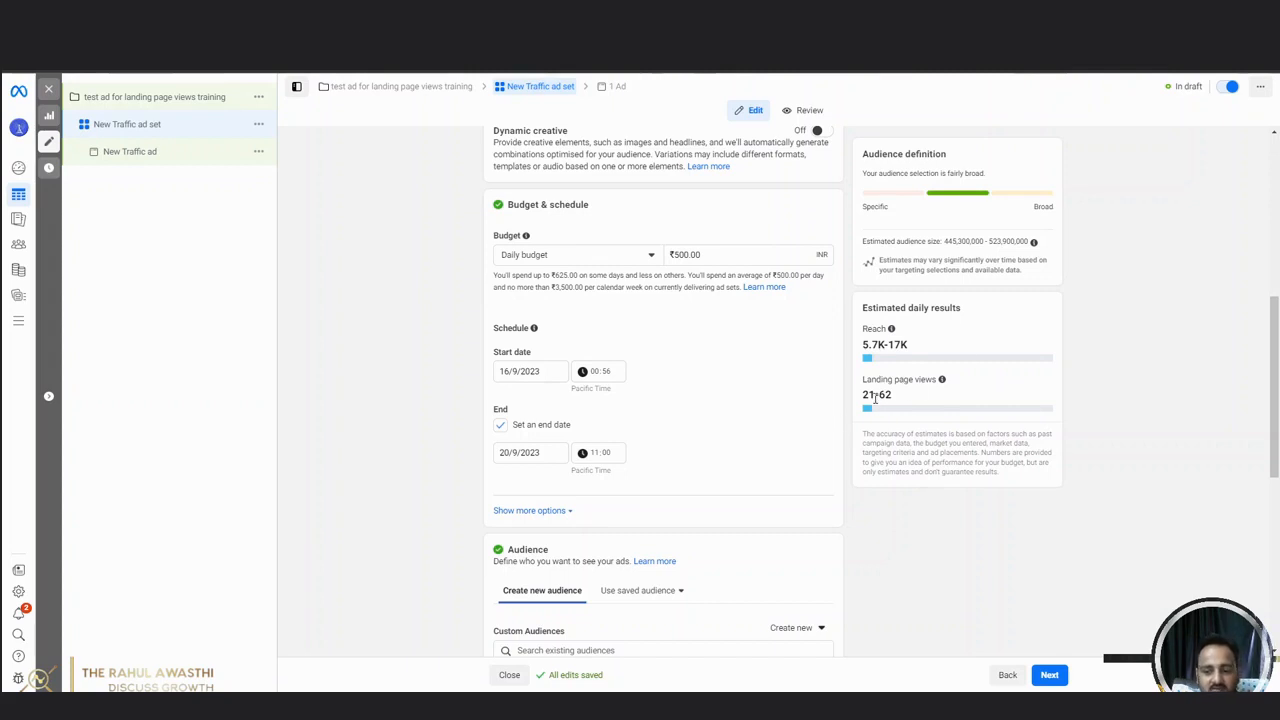
pyautogui.moveTo(867, 394); pyautogui.dragTo(909, 401)
pyautogui.click(909, 401)
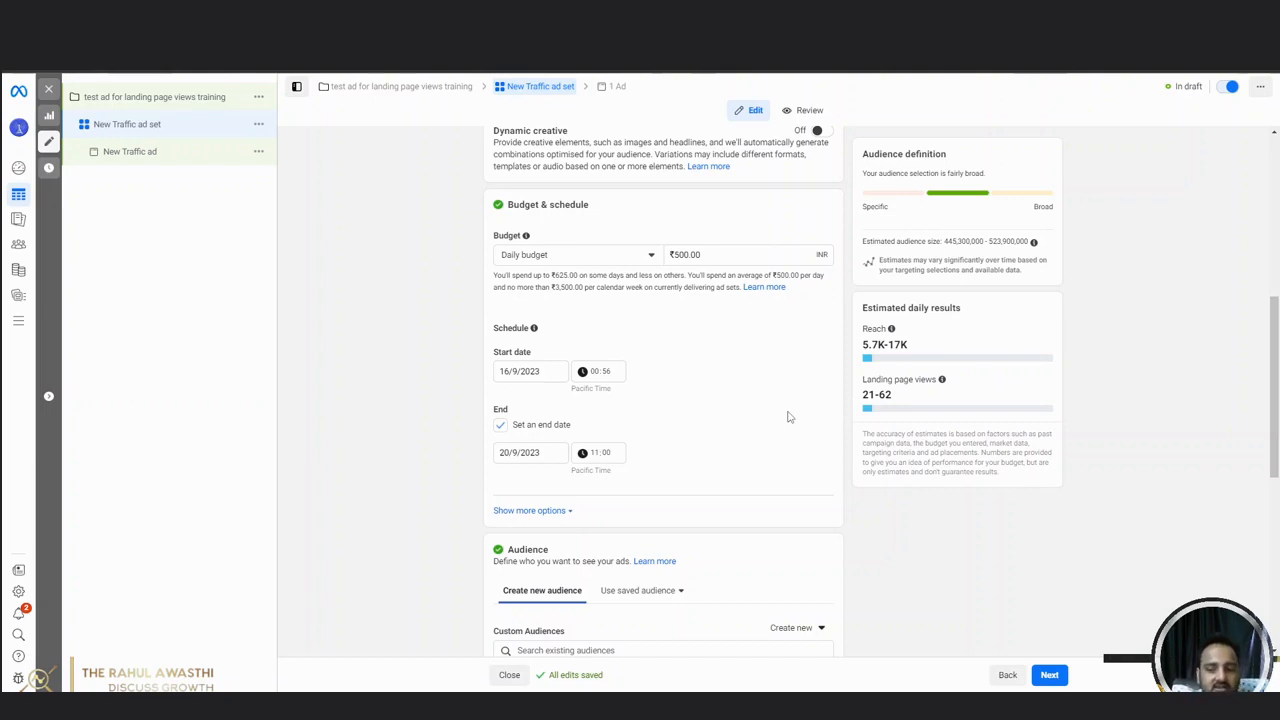
# Check the ad set's Audience section for existing custom audiences, without selecting any.
pyautogui.scroll(-3, 743, 463)
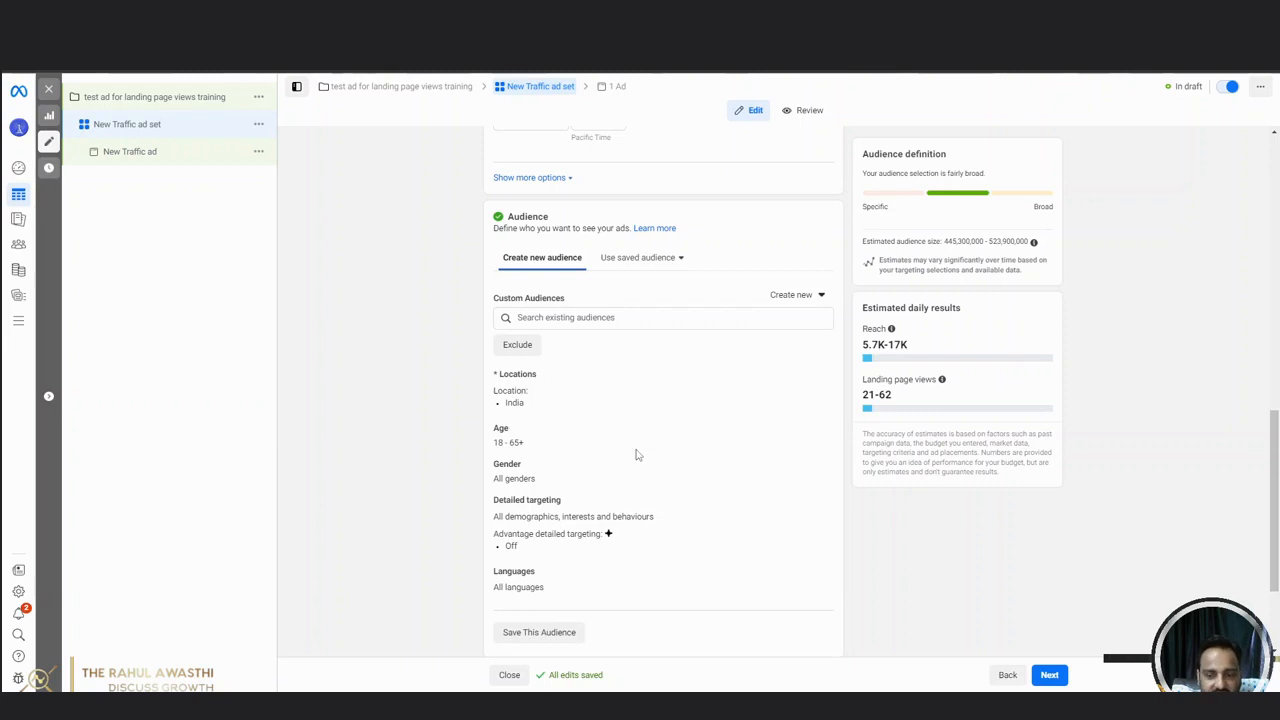
pyautogui.scroll(-1, 636, 455)
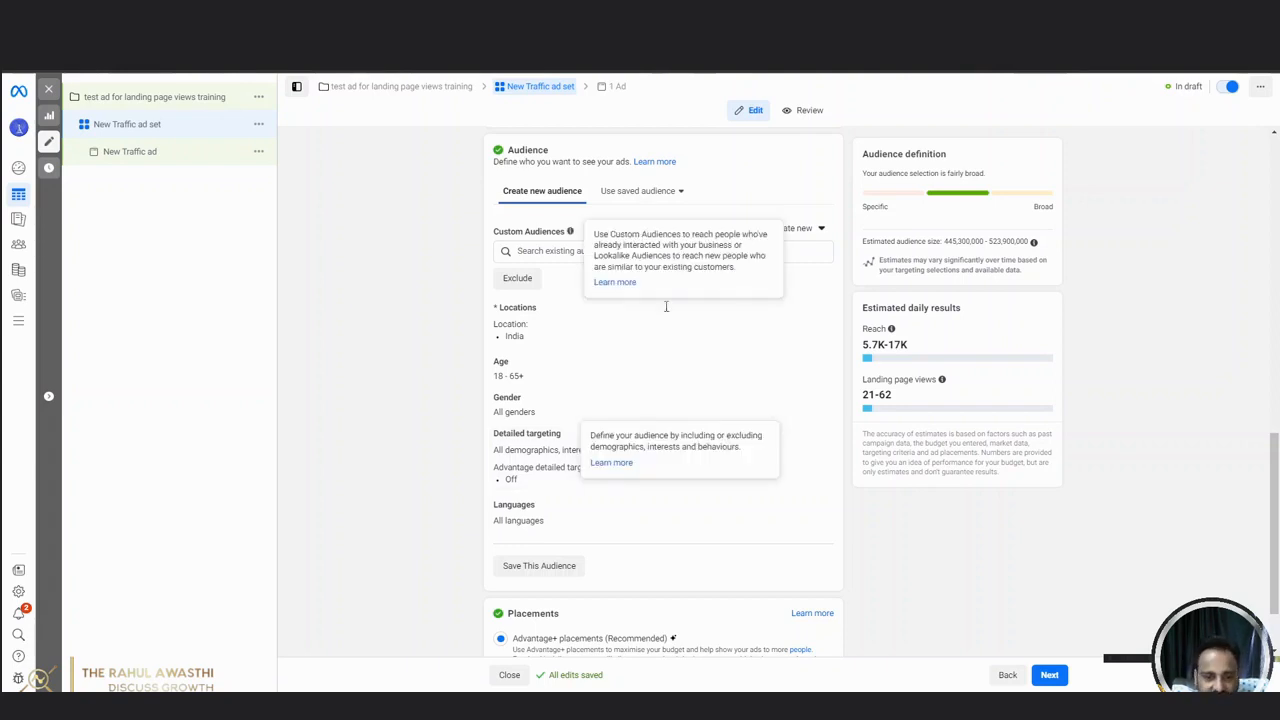
pyautogui.click(752, 251)
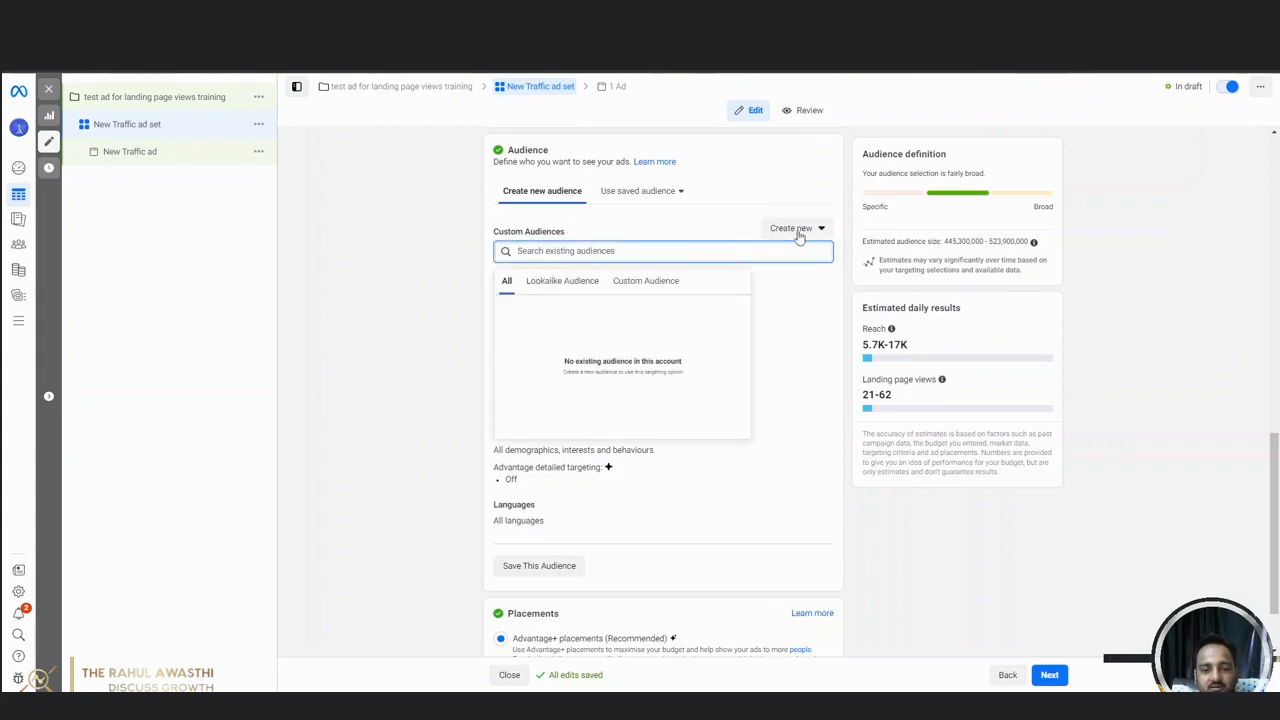
pyautogui.click(381, 290)
pyautogui.click(581, 252)
pyautogui.click(410, 331)
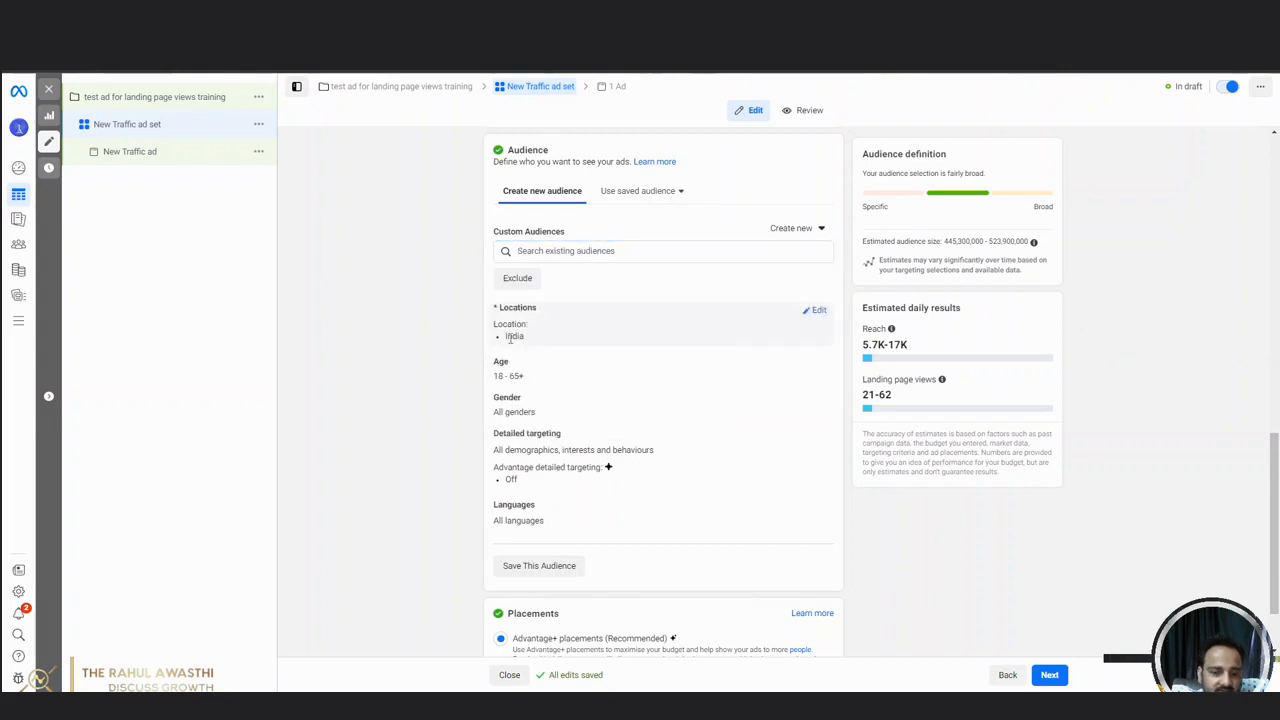
# Remove India from the audience locations and add the country India again as an included location.
pyautogui.click(817, 311)
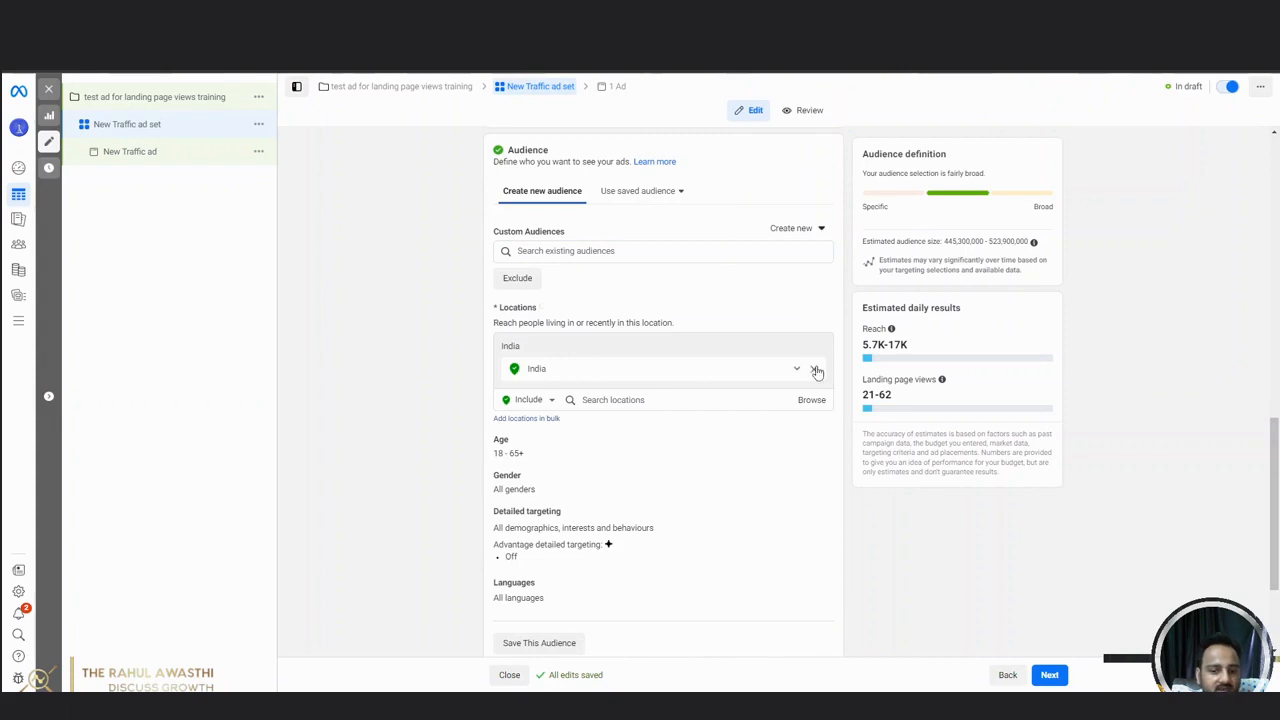
pyautogui.click(812, 368)
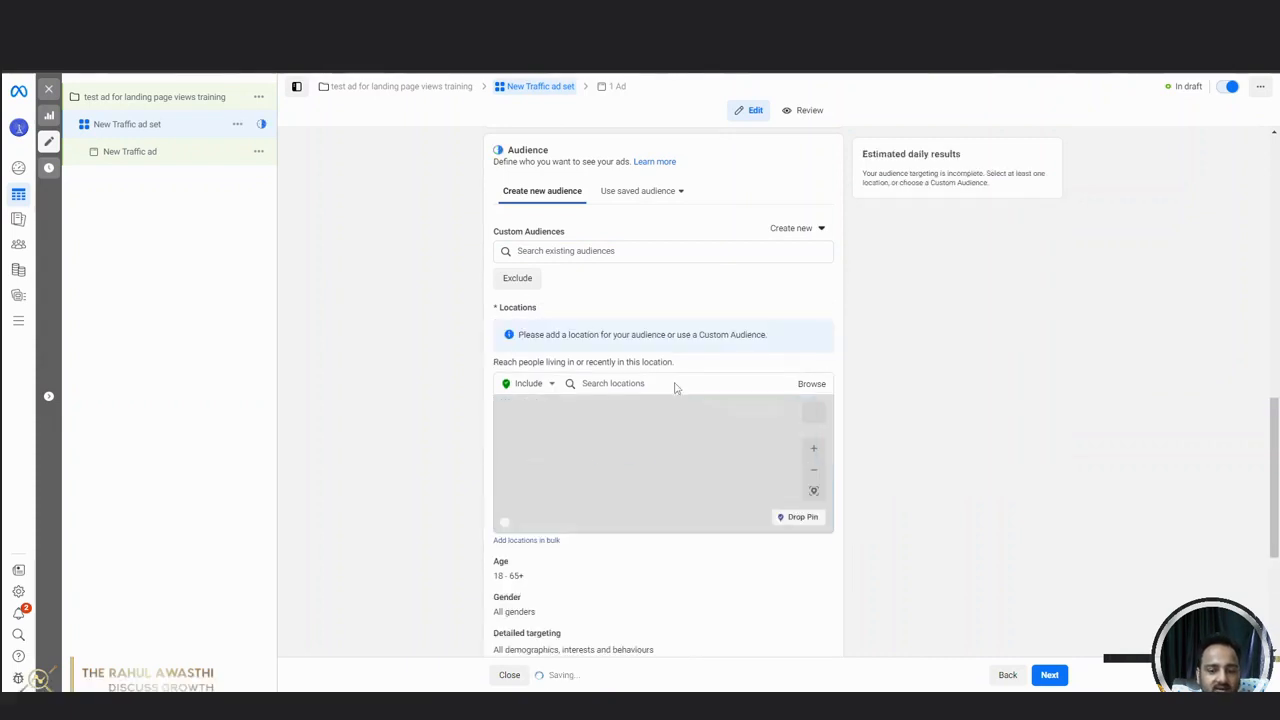
pyautogui.click(598, 390)
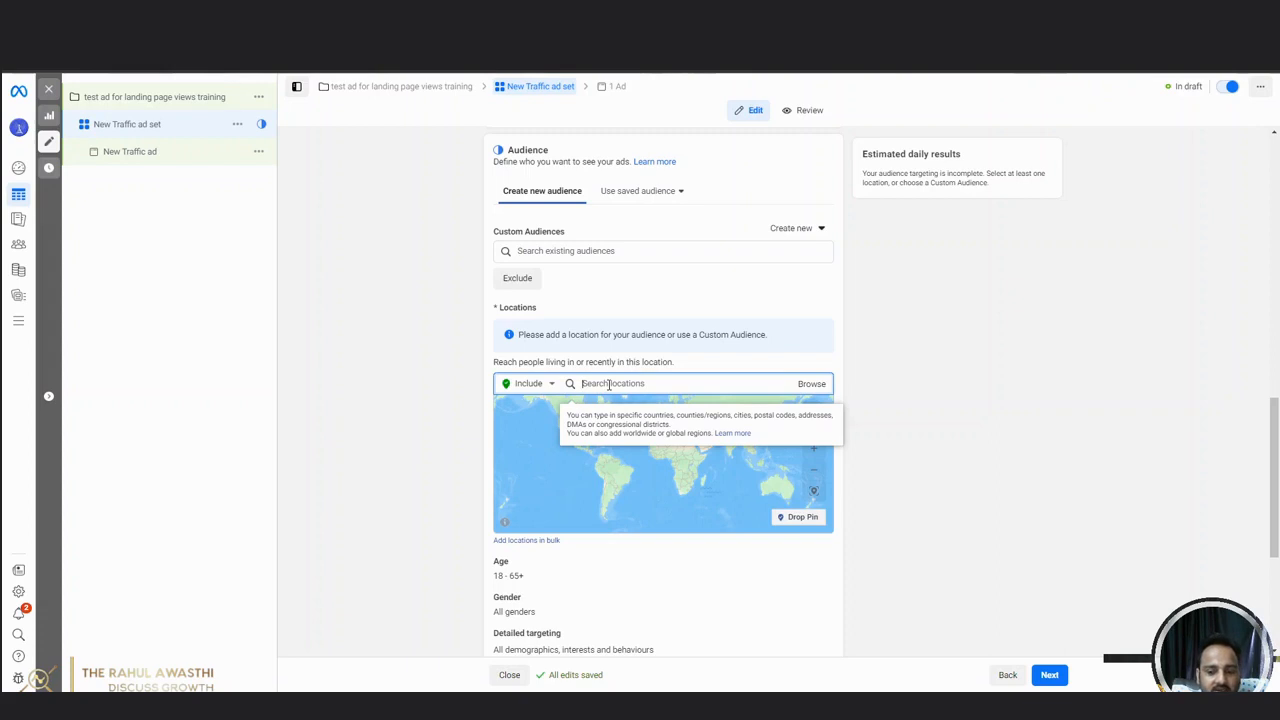
pyautogui.click(393, 547)
pyautogui.click(606, 384)
pyautogui.write('india')
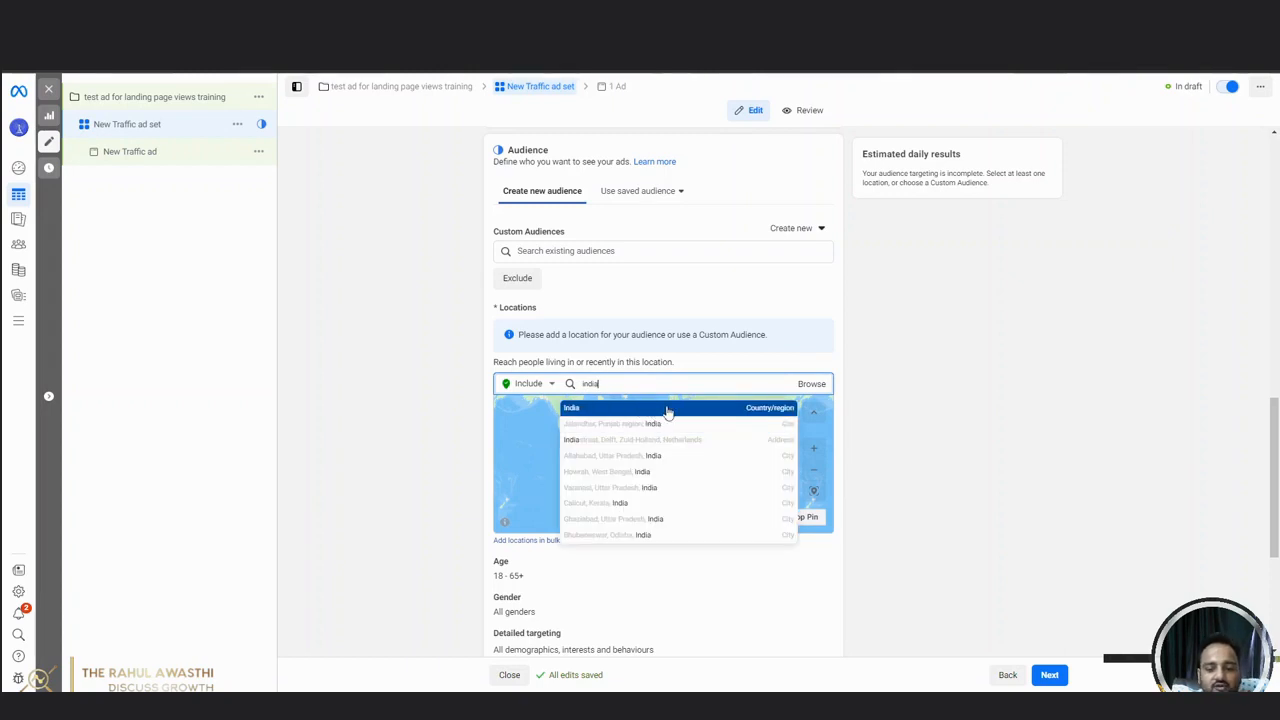
pyautogui.click(643, 409)
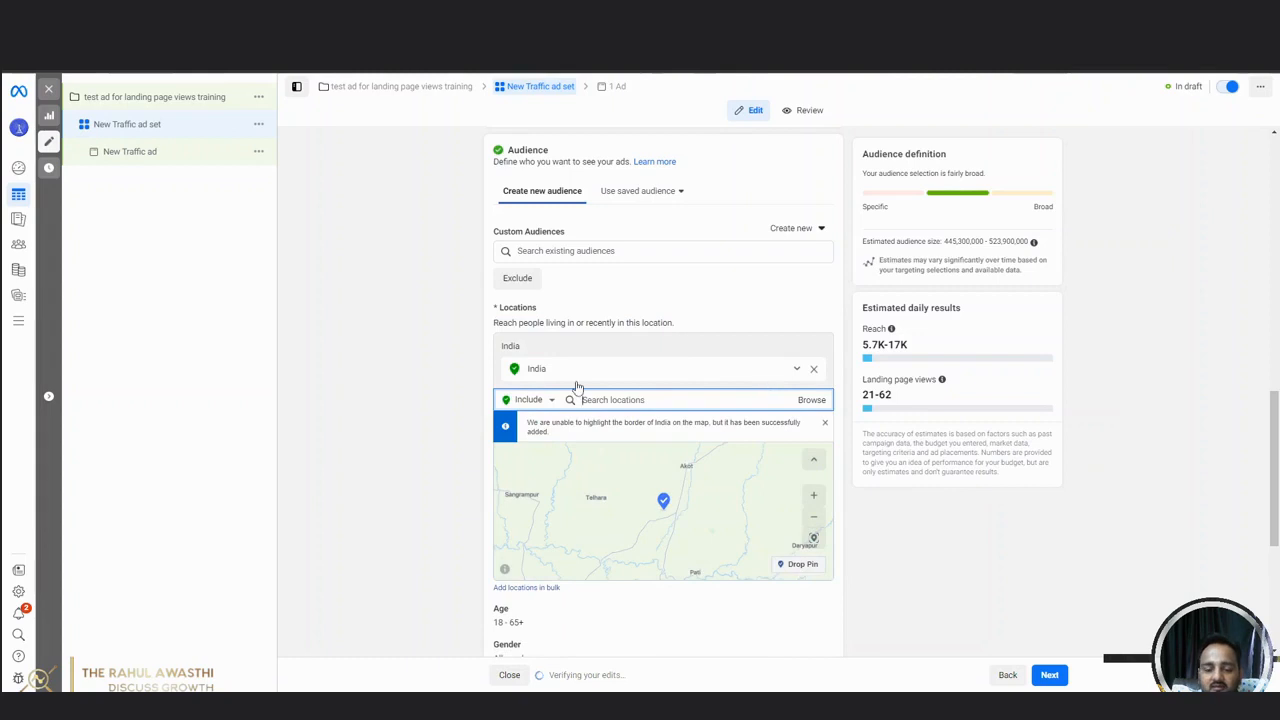
pyautogui.click(824, 423)
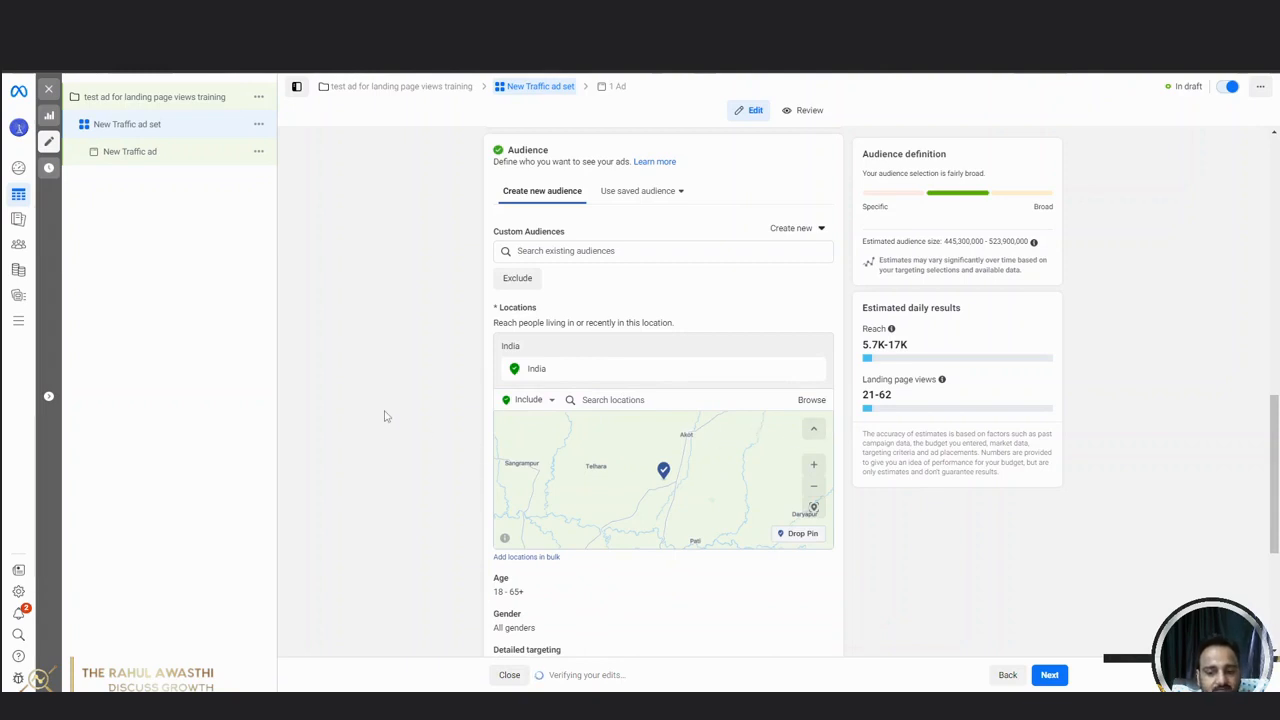
# Set the audience's maximum age to 35, leaving the minimum age as it is.
pyautogui.scroll(-1, 395, 440)
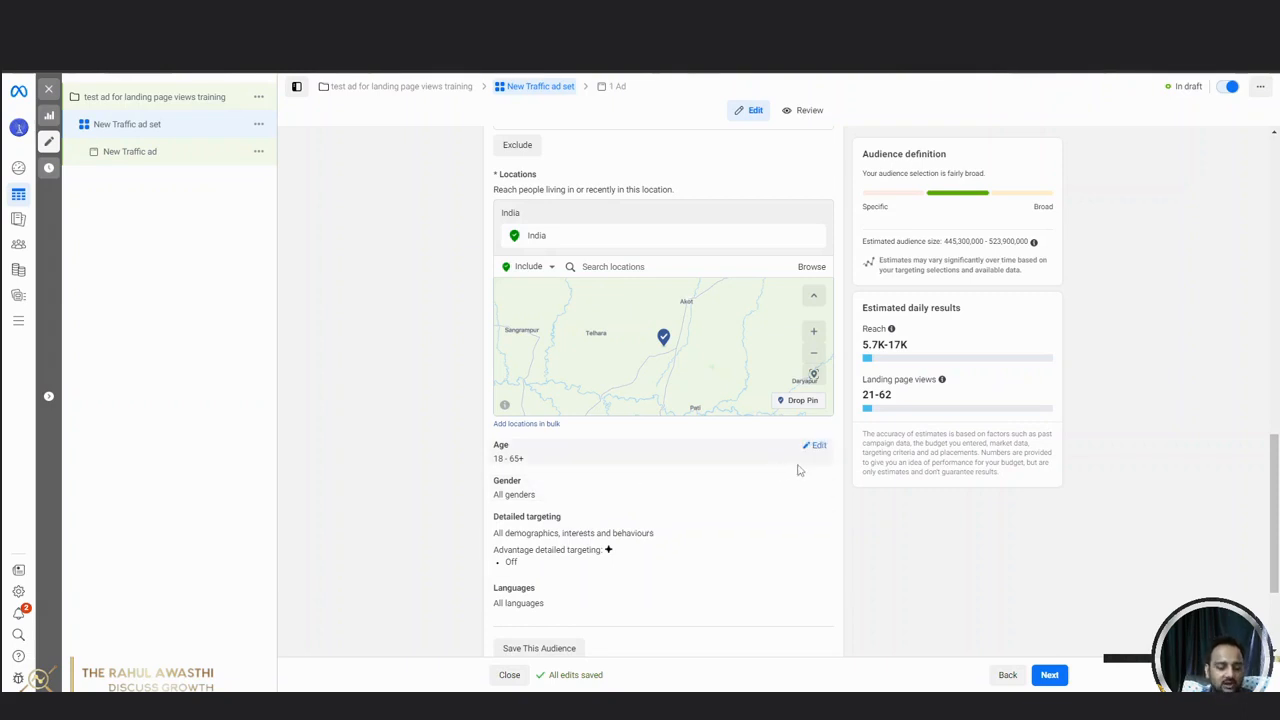
pyautogui.click(817, 446)
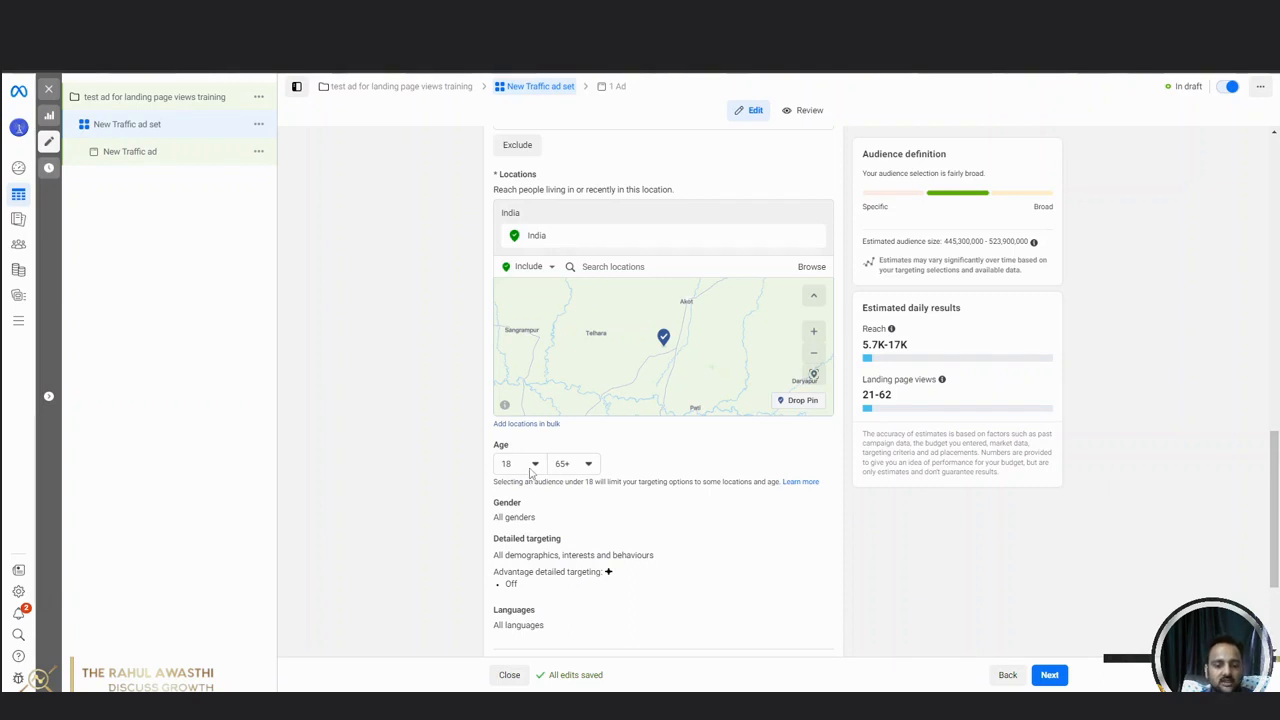
pyautogui.click(572, 464)
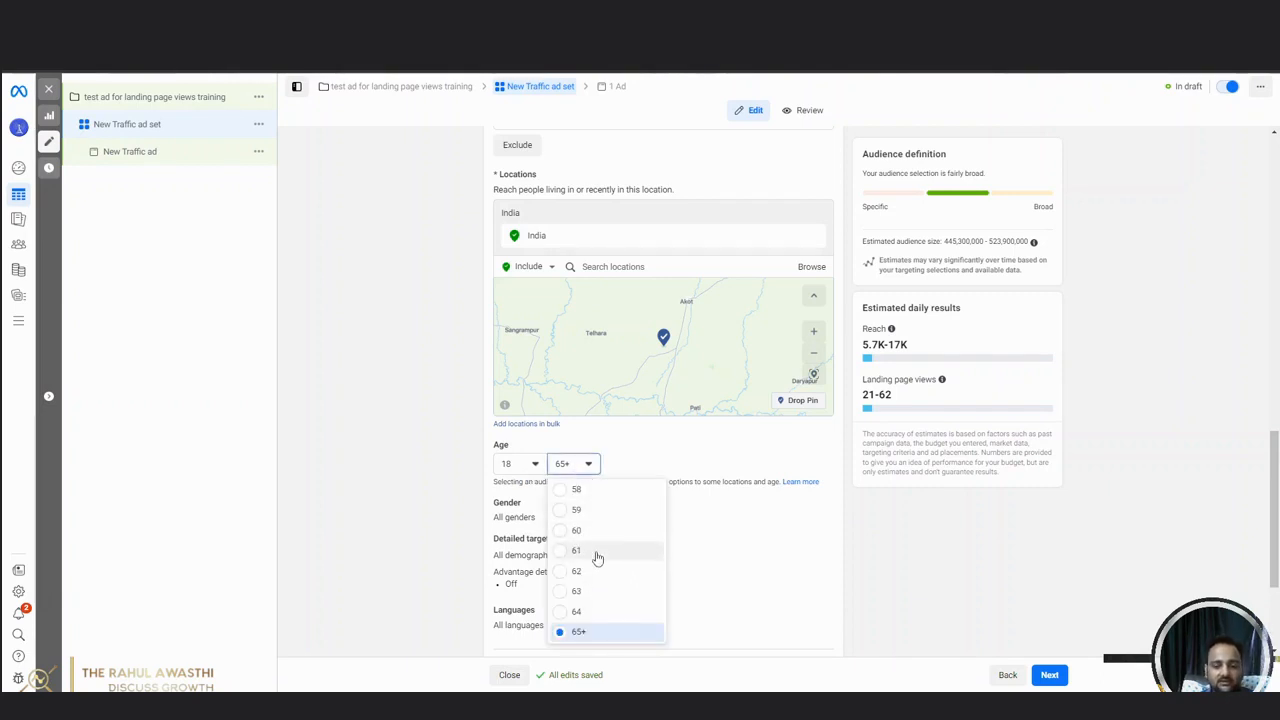
pyautogui.scroll(7, 597, 558)
pyautogui.scroll(2, 597, 558)
pyautogui.scroll(-3, 597, 558)
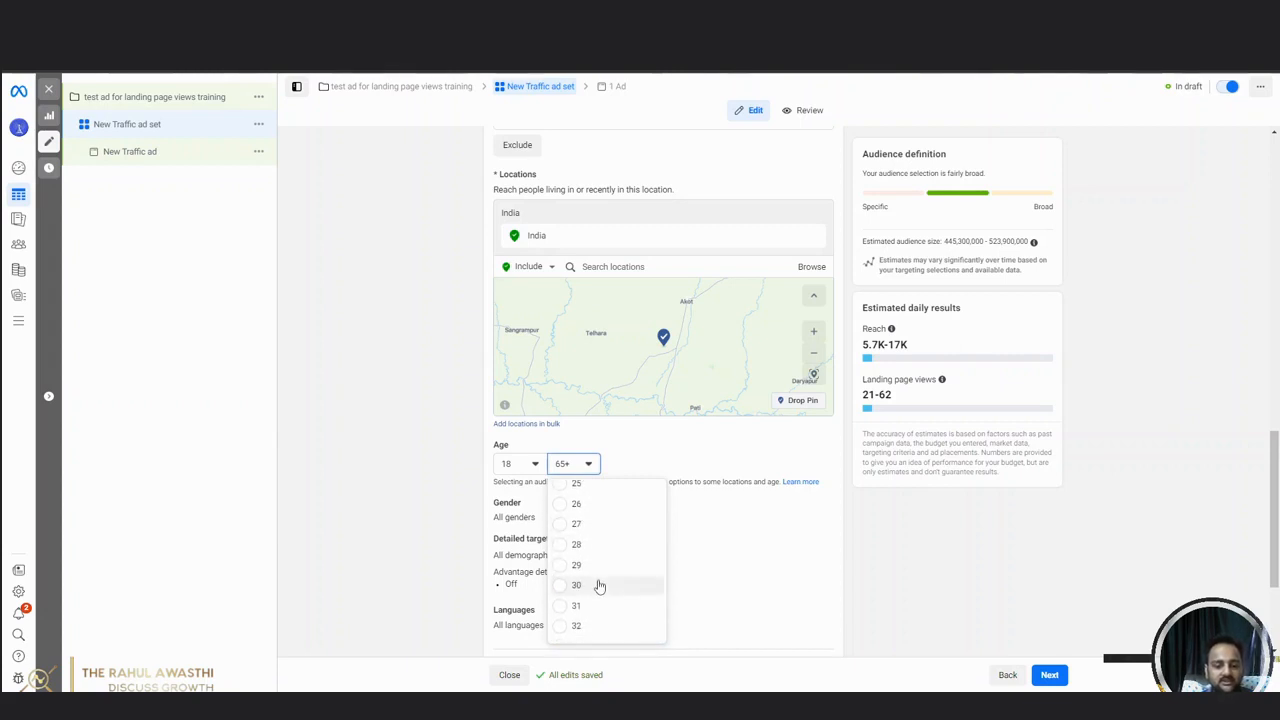
pyautogui.click(588, 620)
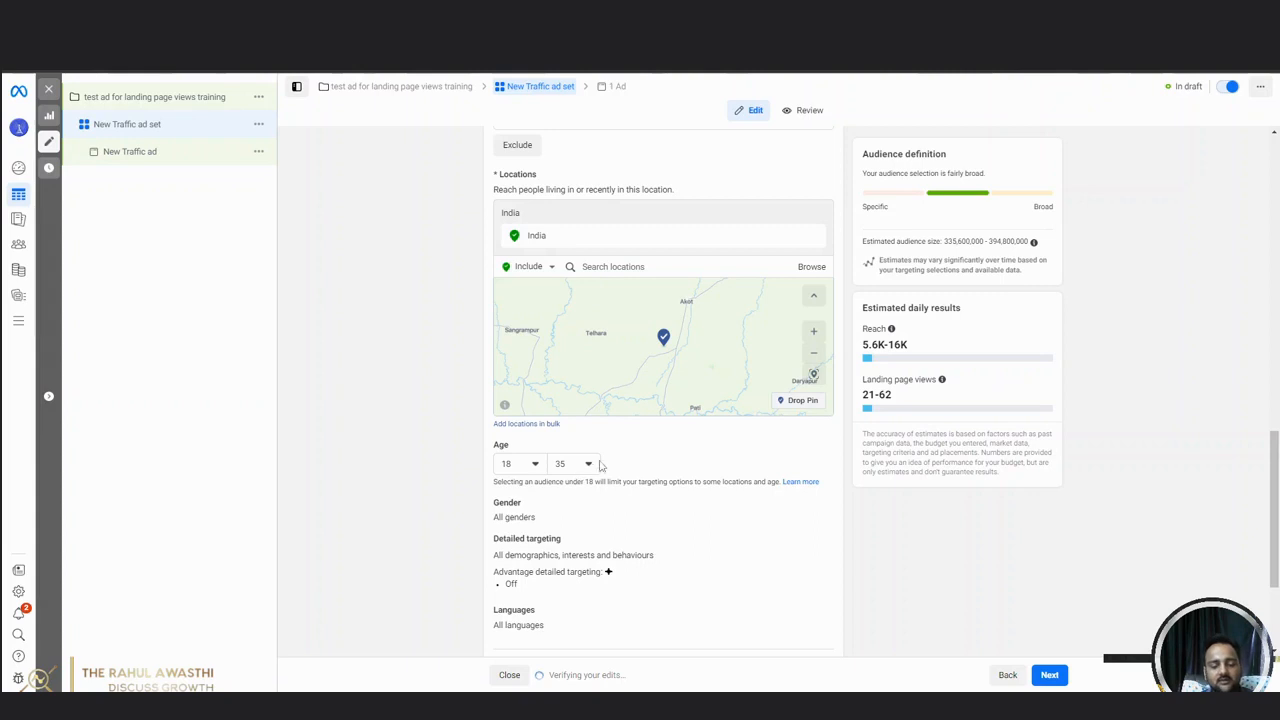
pyautogui.click(530, 465)
pyautogui.click(437, 482)
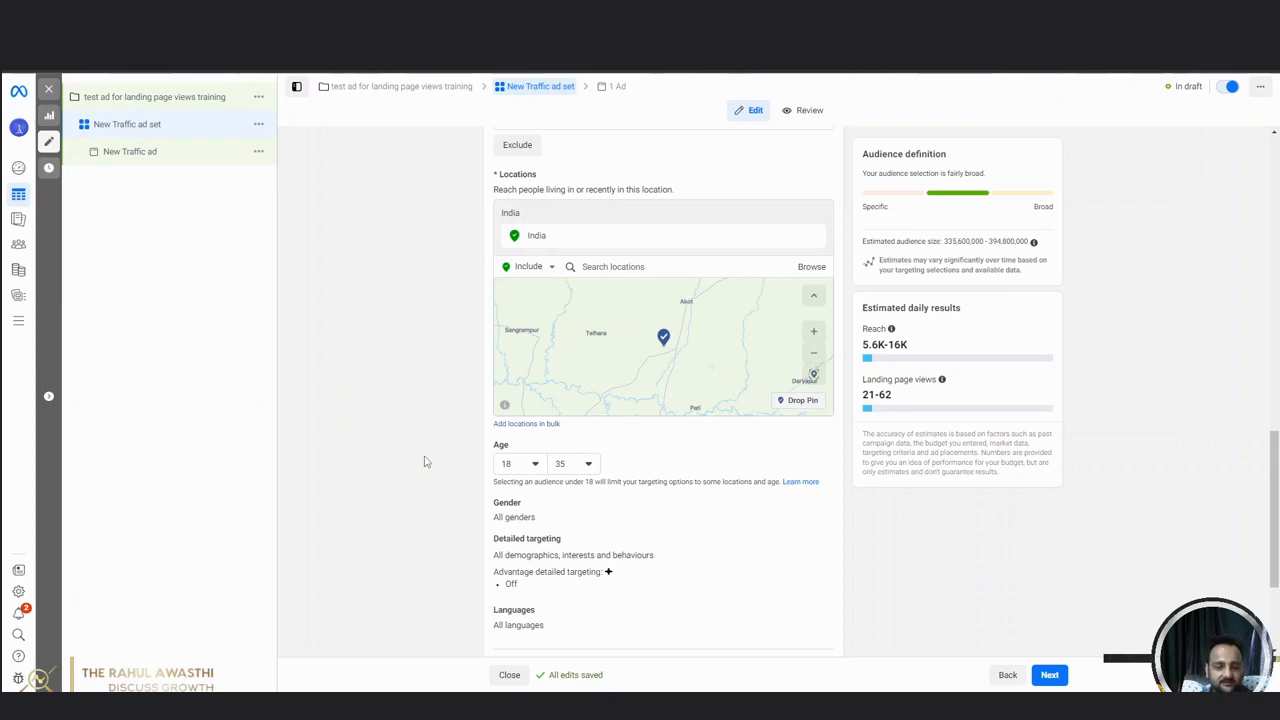
# Search the detailed targeting for "abroad" and add the Study abroad interest.
pyautogui.scroll(-2, 424, 460)
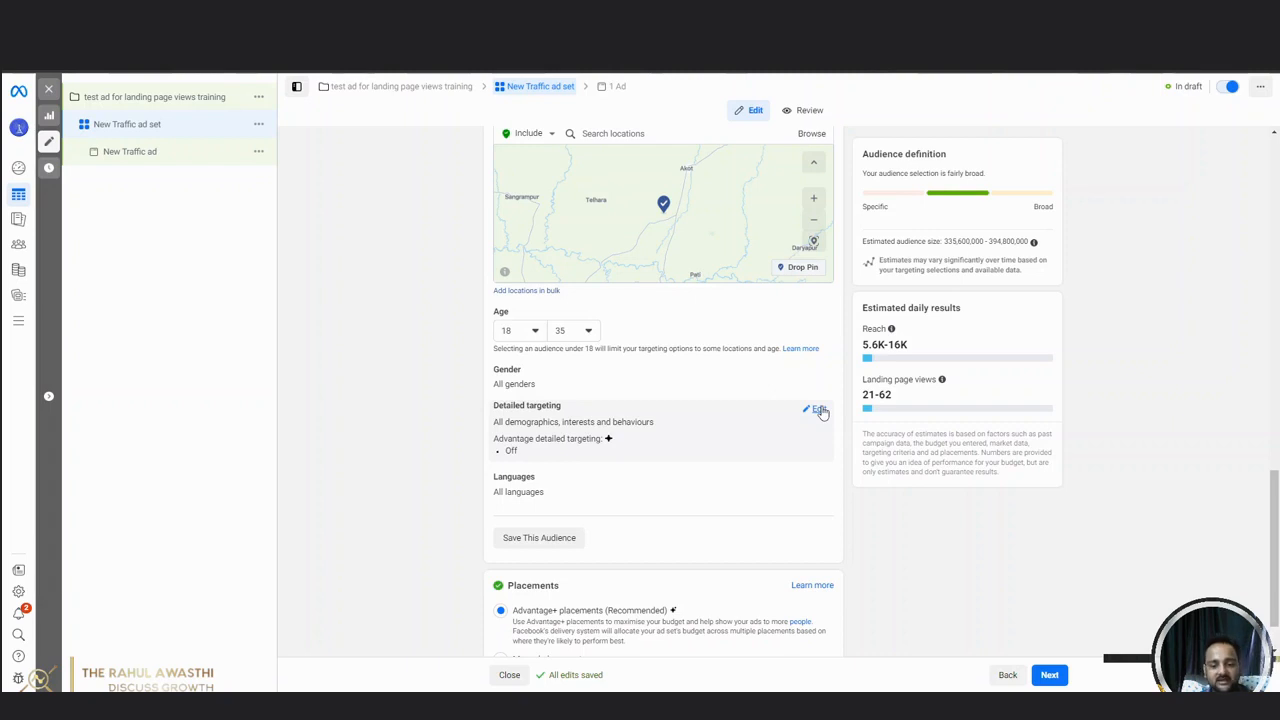
pyautogui.click(819, 411)
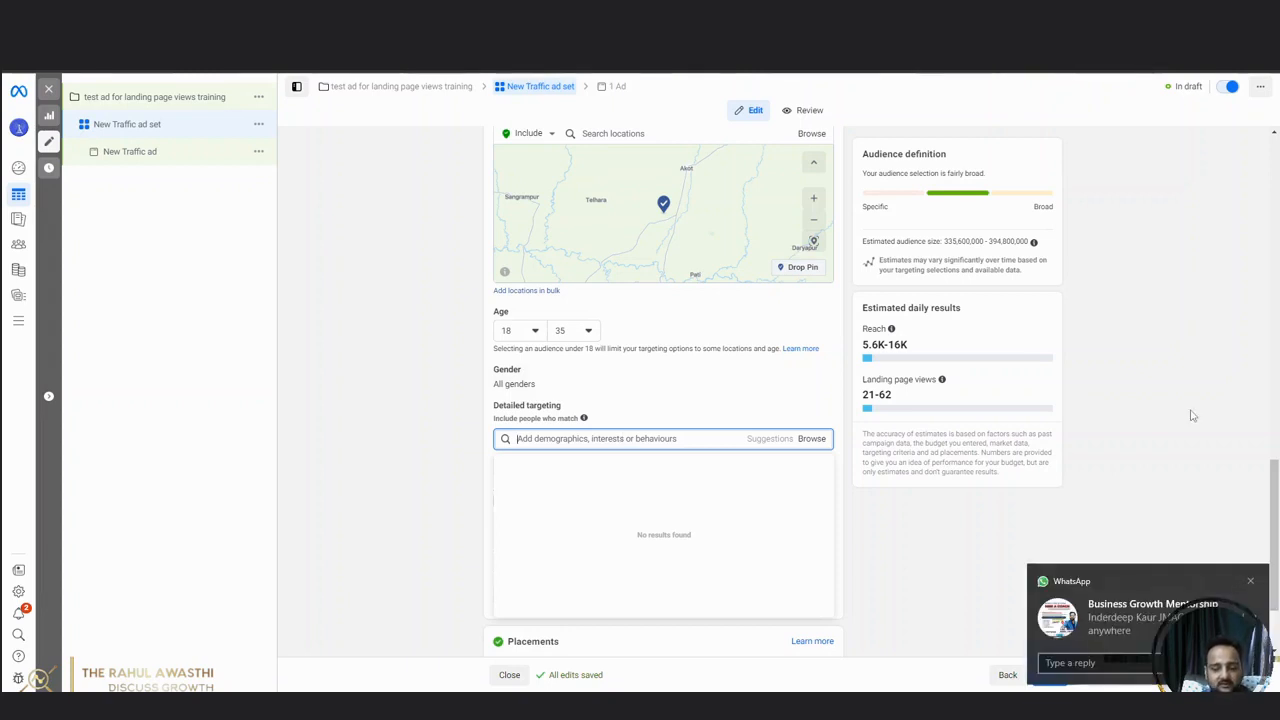
pyautogui.click(1251, 582)
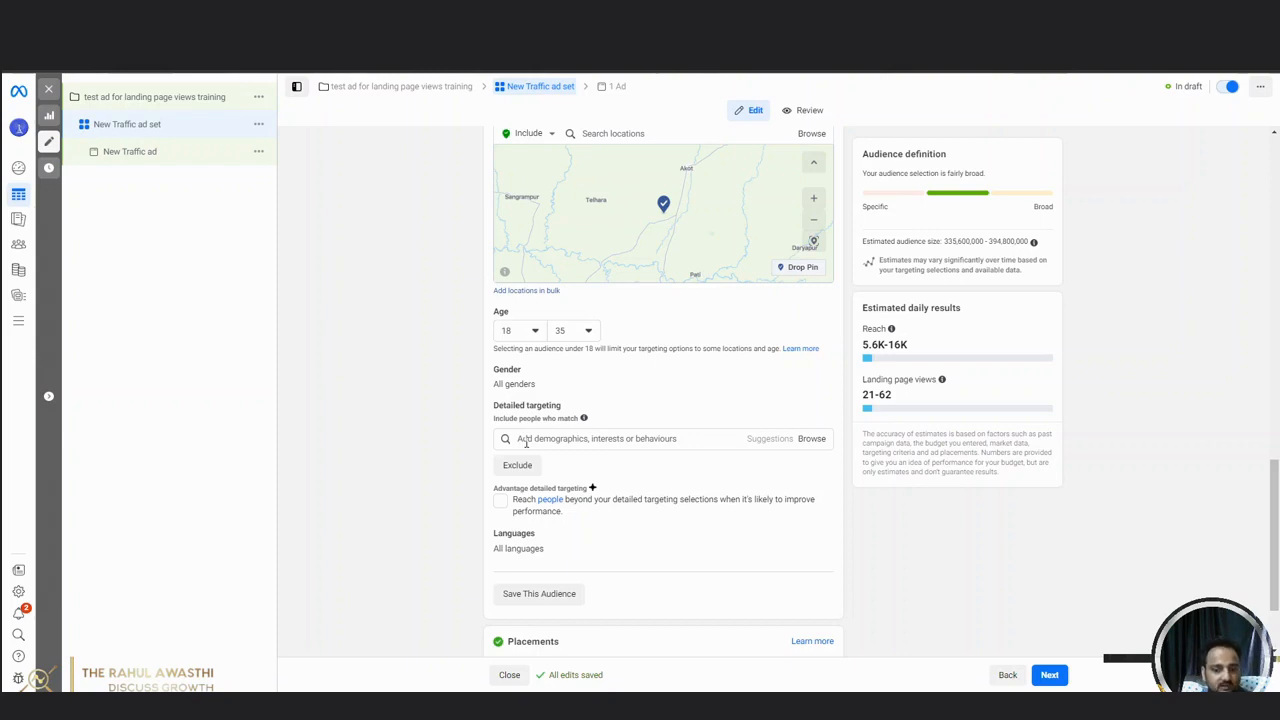
pyautogui.click(526, 440)
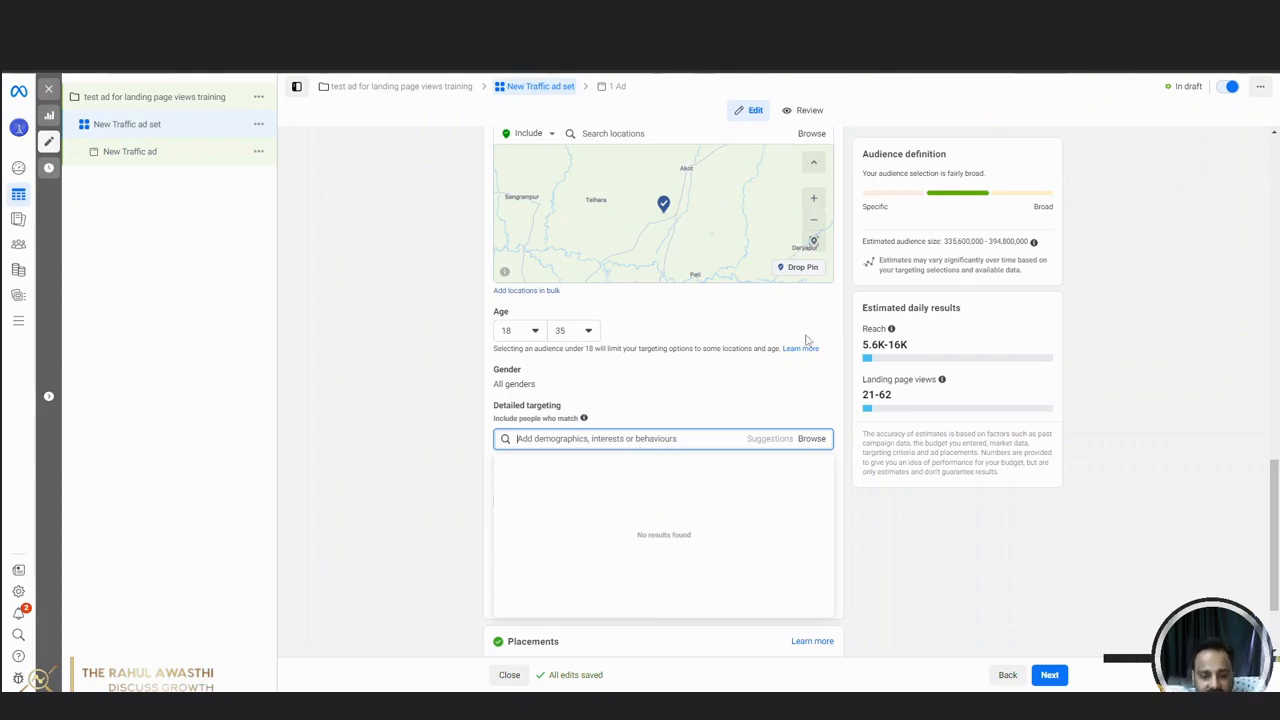
pyautogui.write('abroad')
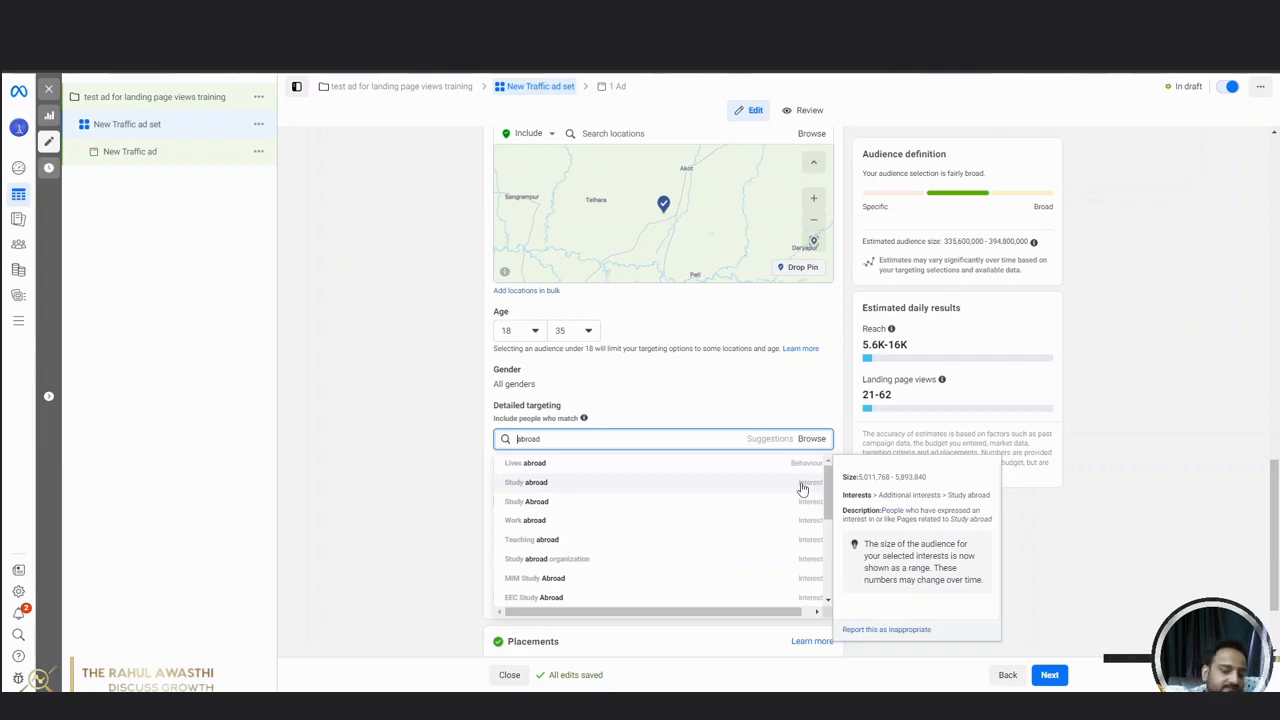
pyautogui.click(806, 488)
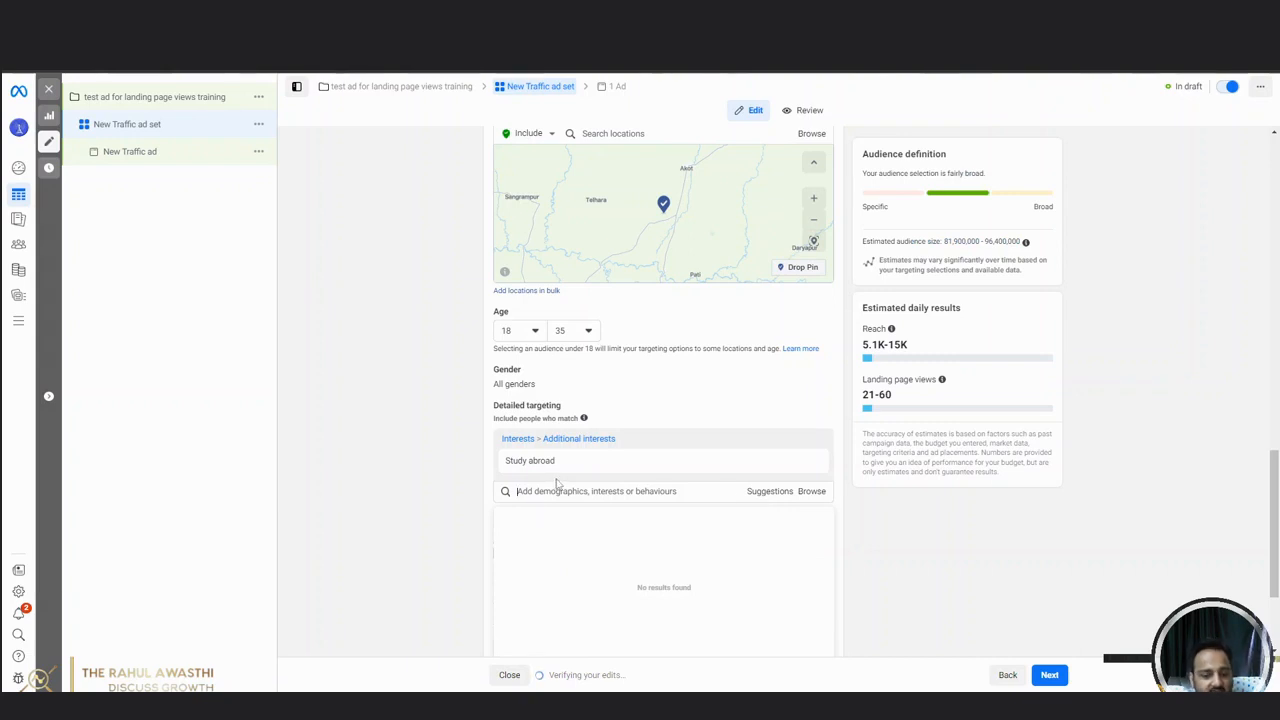
# Add the suggested interests Study abroad in the United States and Universities in the United Kingdom to the detailed targeting.
pyautogui.click(769, 492)
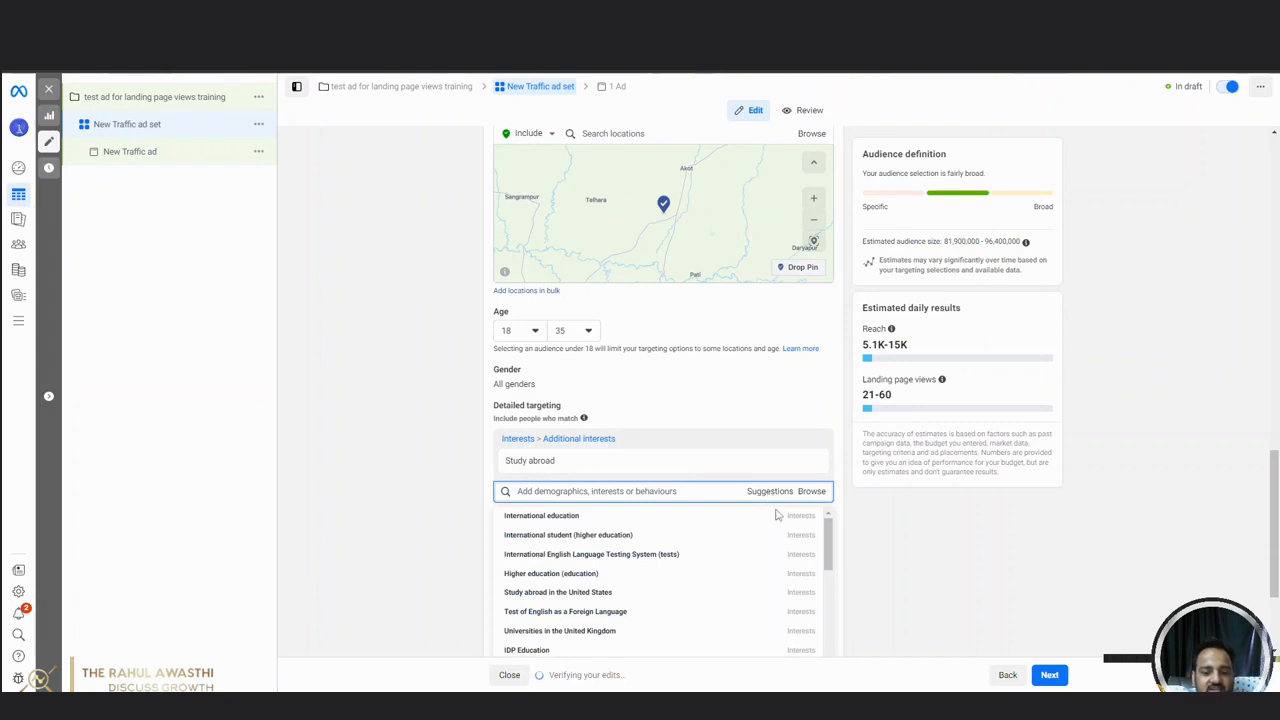
pyautogui.click(766, 494)
pyautogui.click(766, 494)
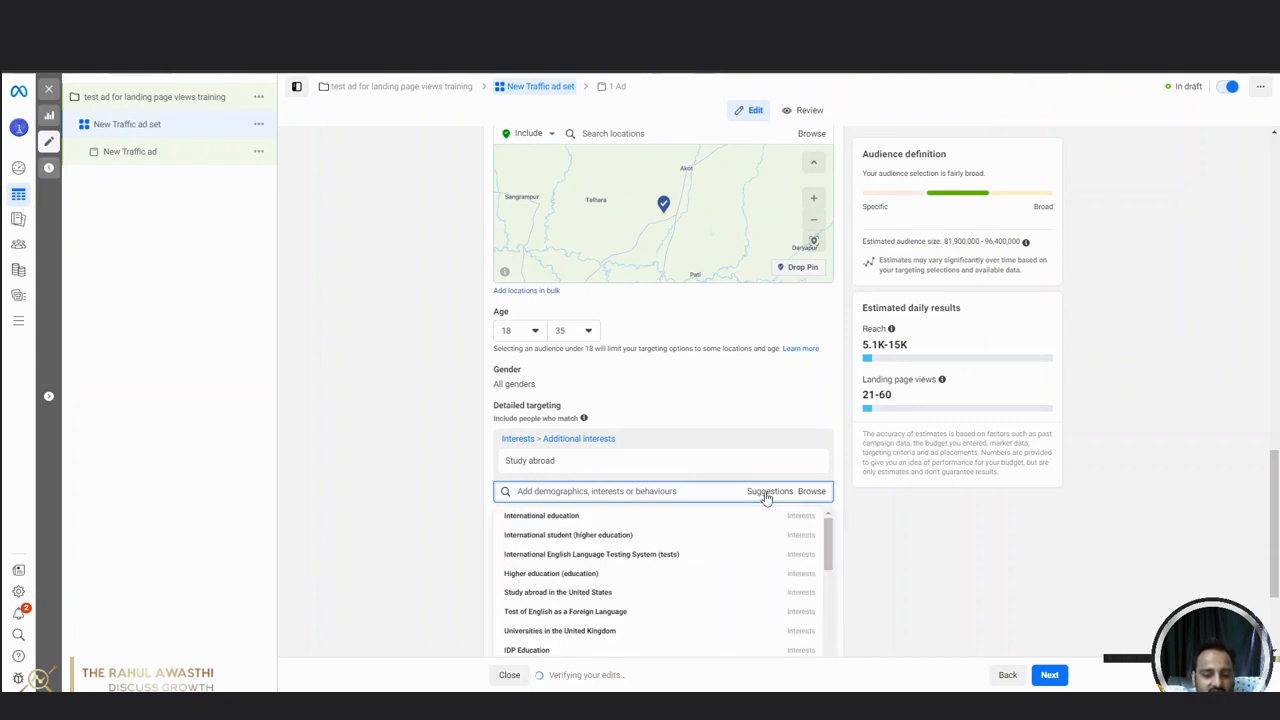
pyautogui.scroll(-2, 830, 537)
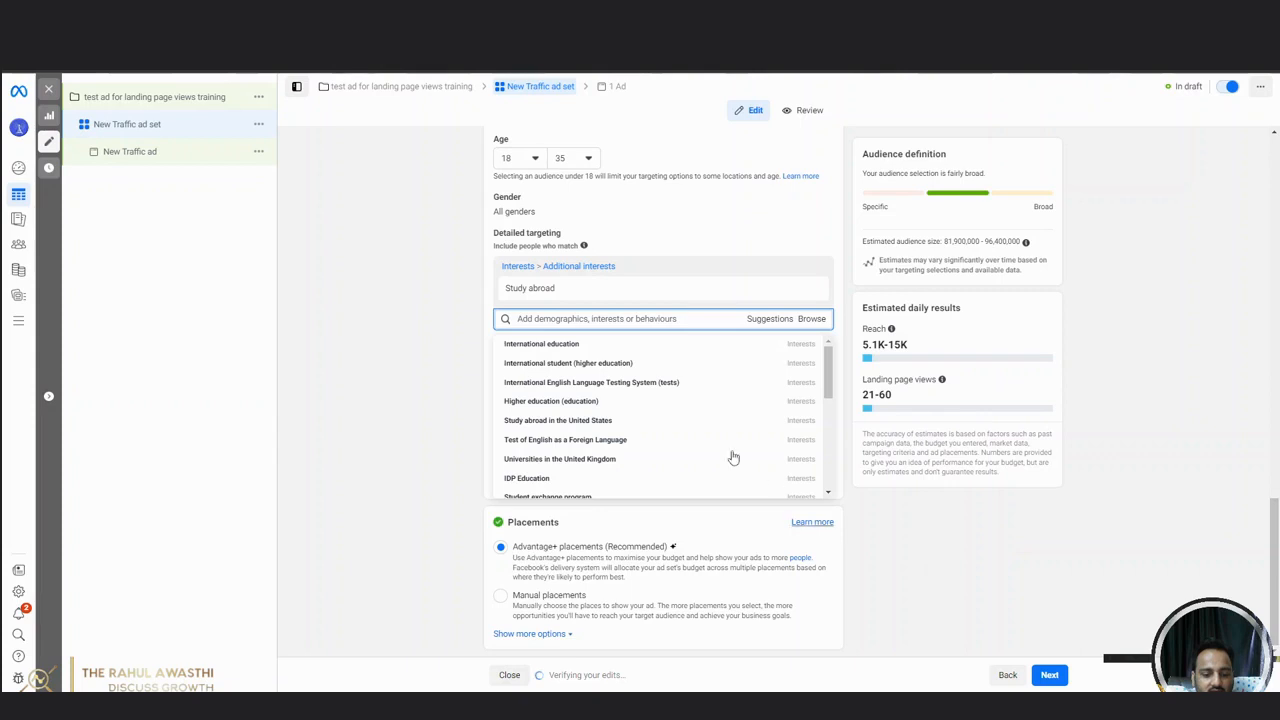
pyautogui.moveTo(545, 422)
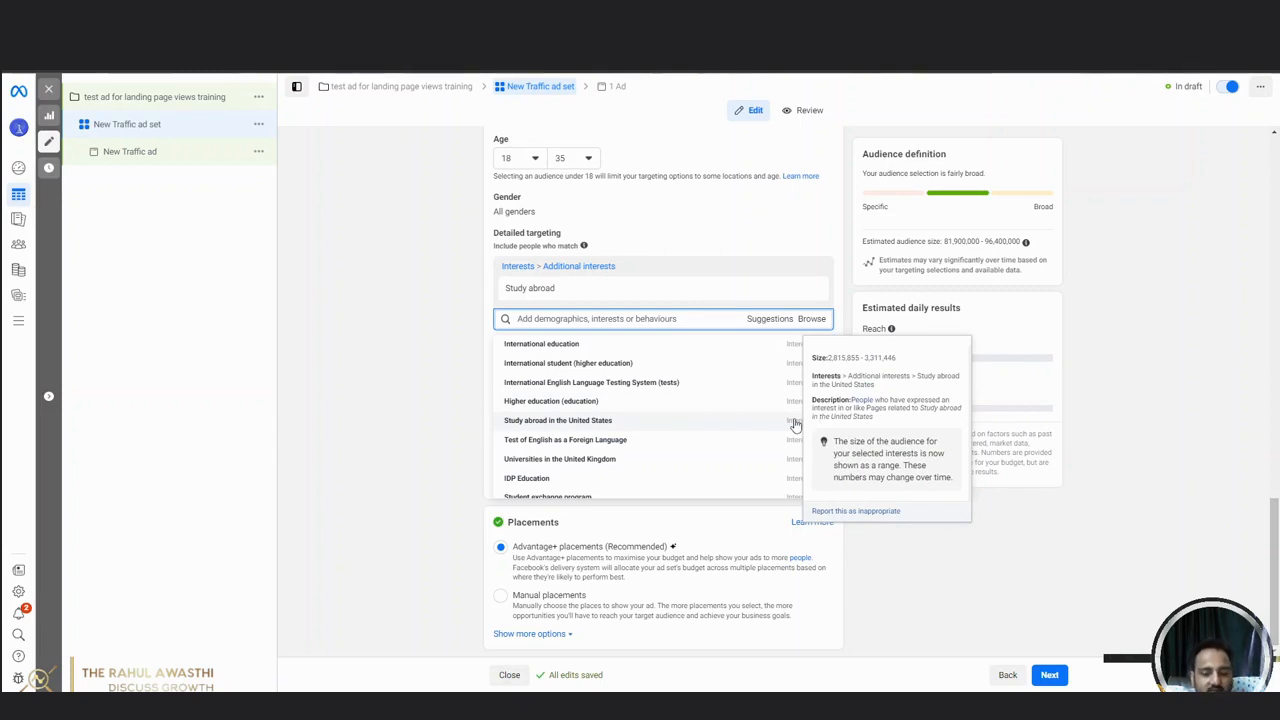
pyautogui.click(795, 421)
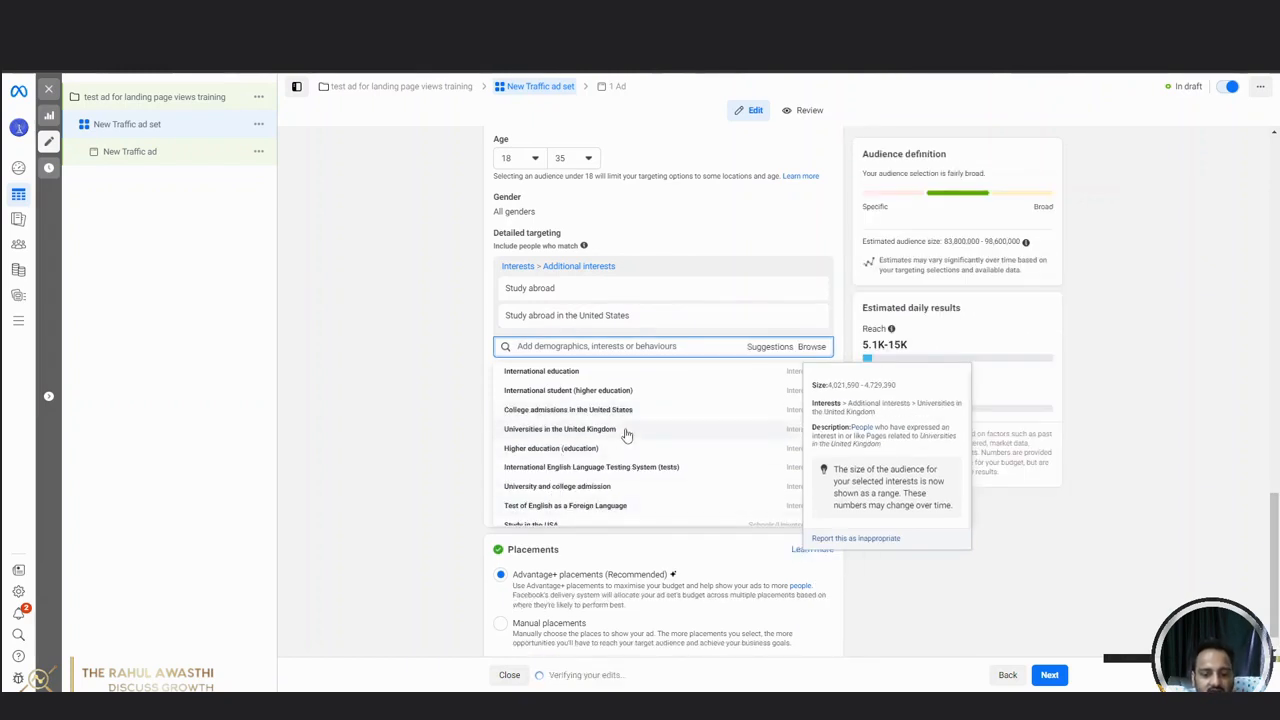
pyautogui.click(793, 429)
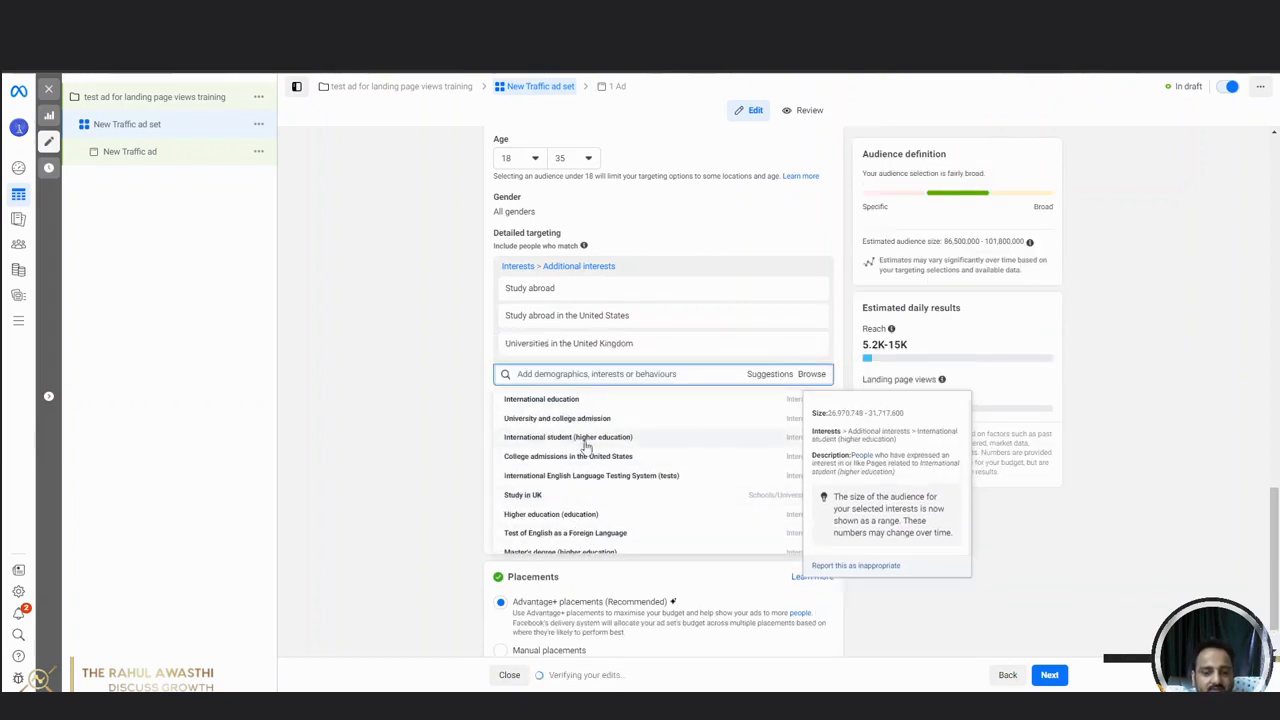
# Add the suggested interests International student (higher education) and University and college admission, plus the Study in UK university demographic, to the detailed targeting.
pyautogui.click(793, 446)
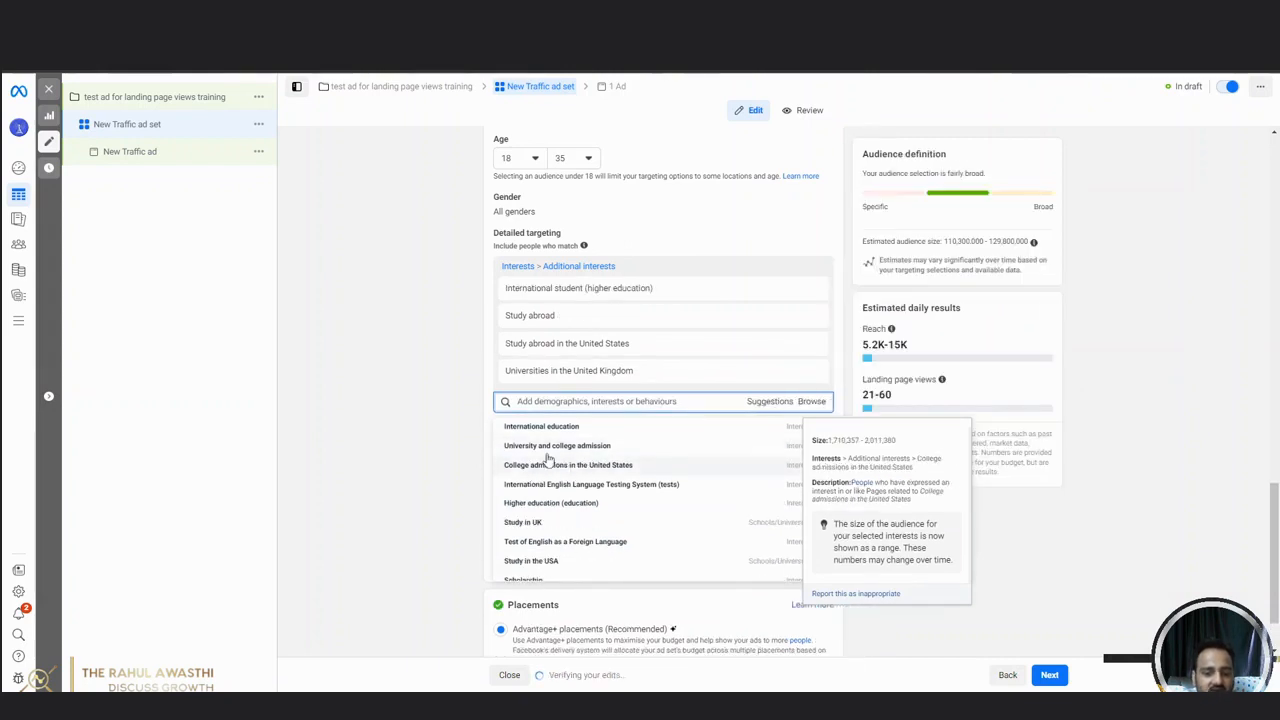
pyautogui.click(788, 449)
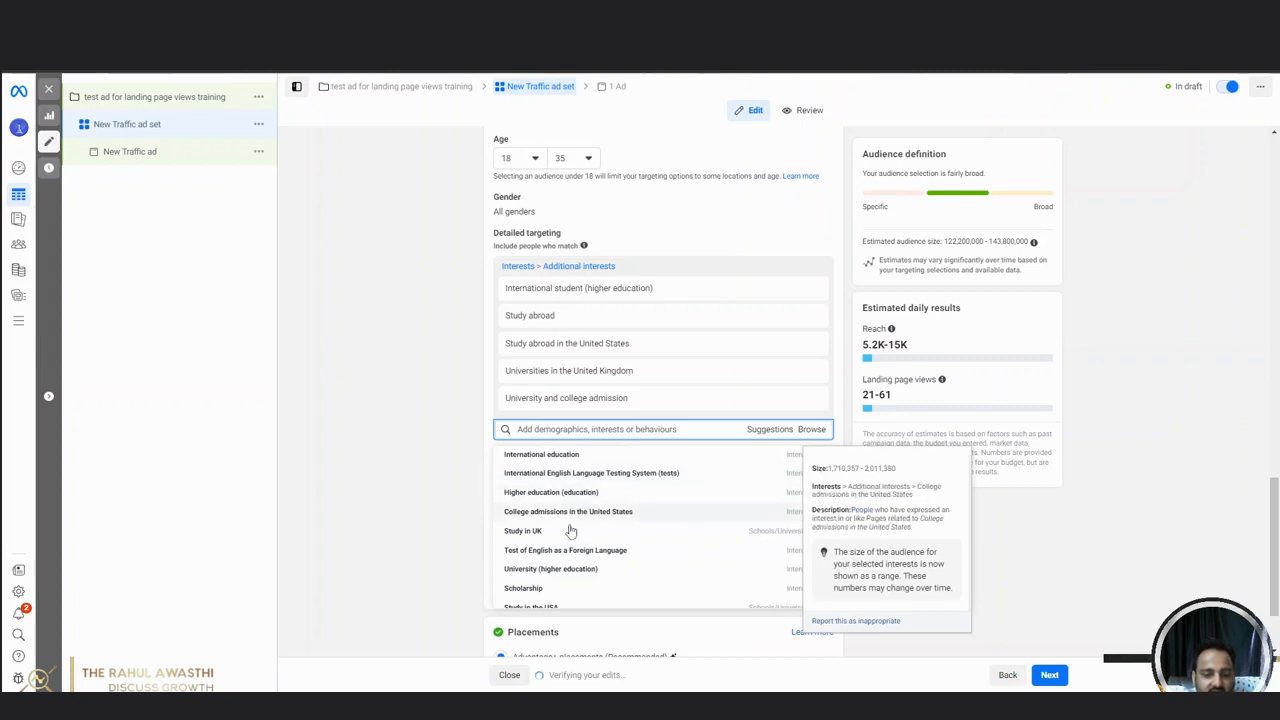
pyautogui.click(771, 536)
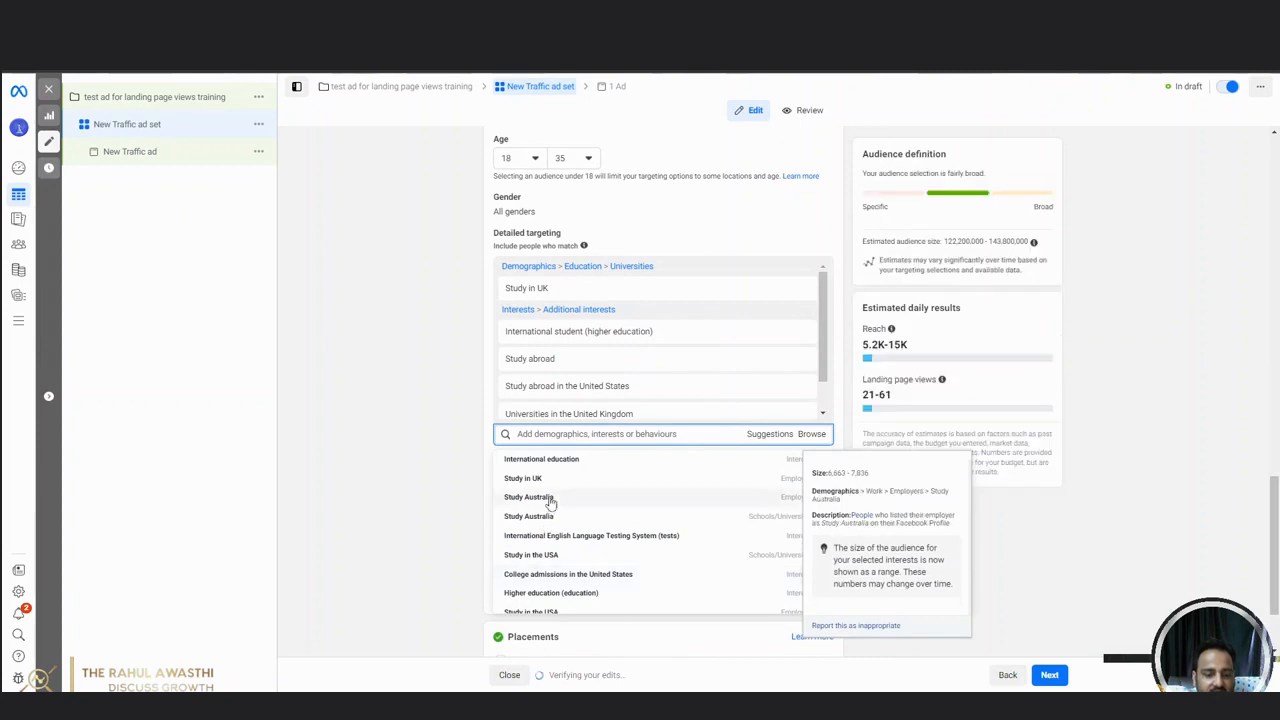
# Add the suggested Study Australia employer demographic and the Bachelor's degree (higher education) interest to the detailed targeting.
pyautogui.click(655, 503)
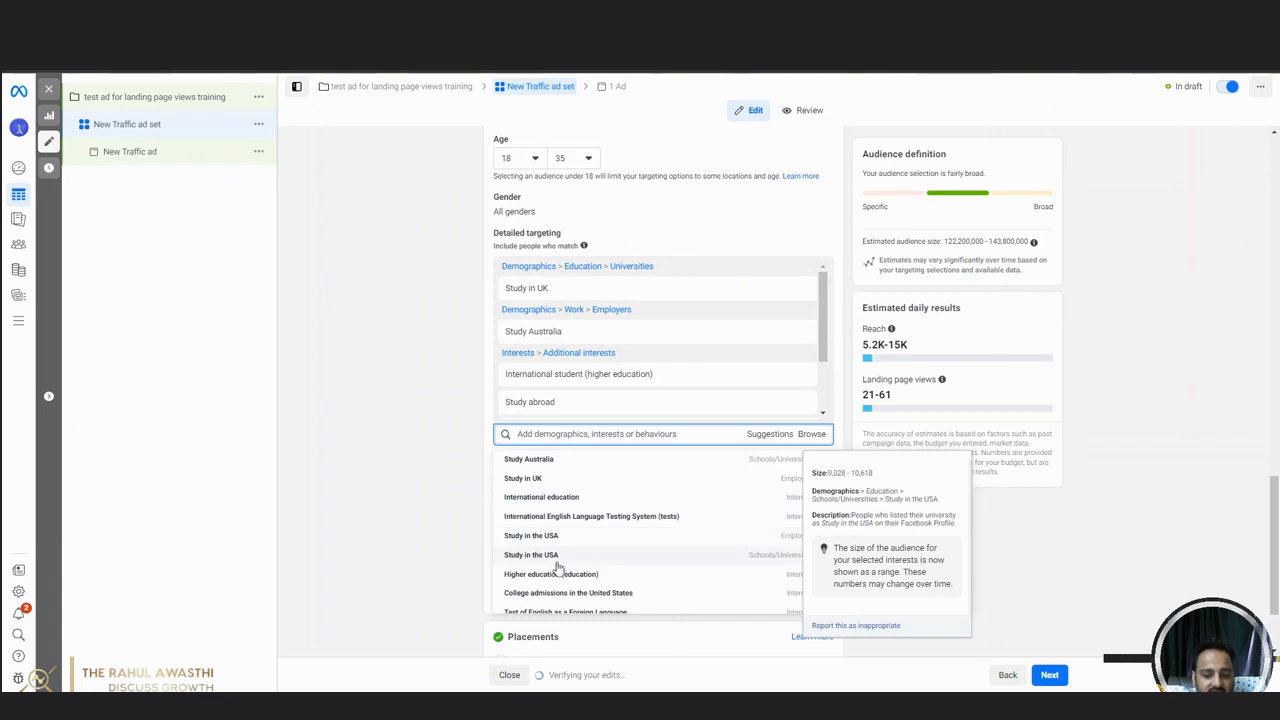
pyautogui.scroll(-1, 600, 545)
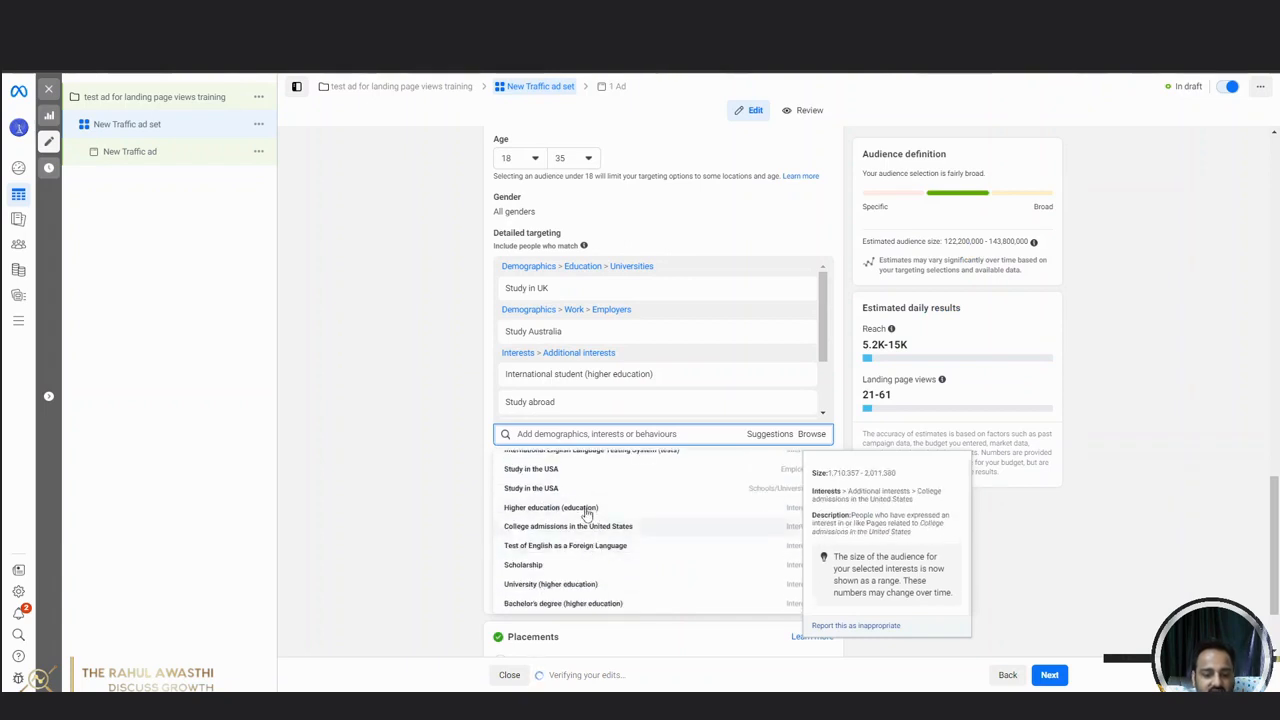
pyautogui.click(635, 604)
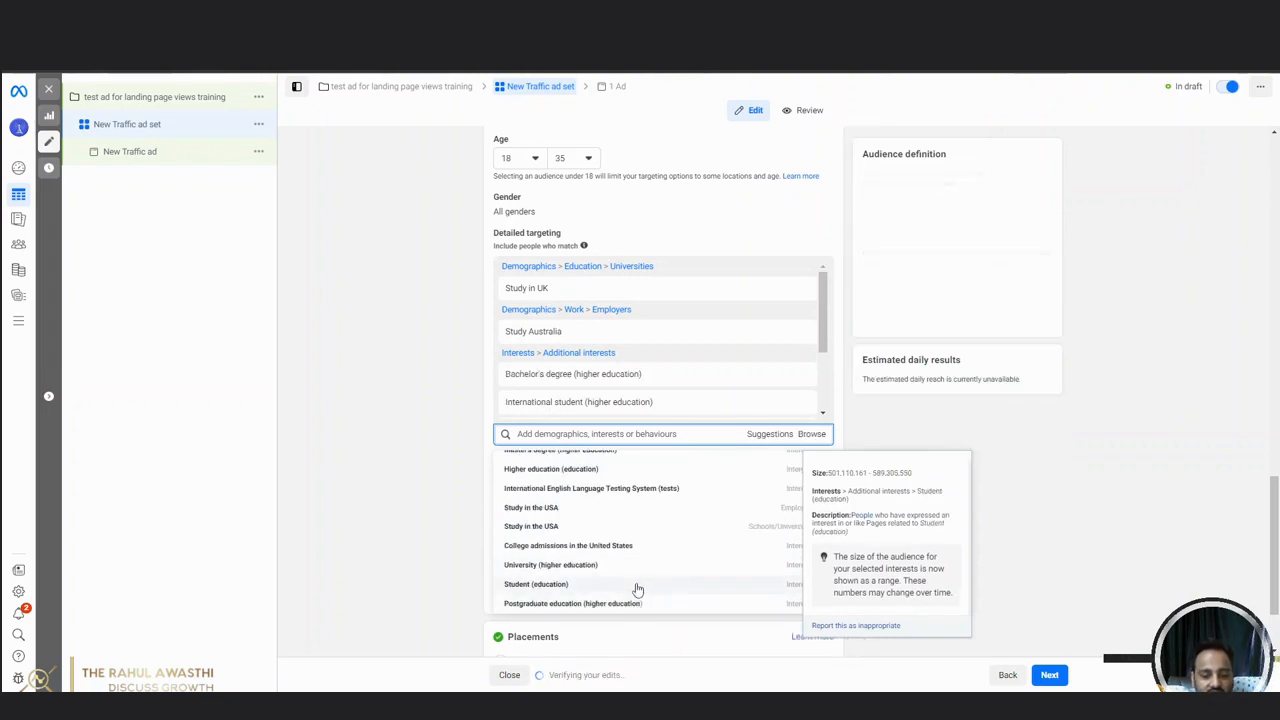
# Add the suggested interests Postgraduate education (higher education), Master of Business Administration (higher education) and Business education to the detailed targeting.
pyautogui.click(630, 606)
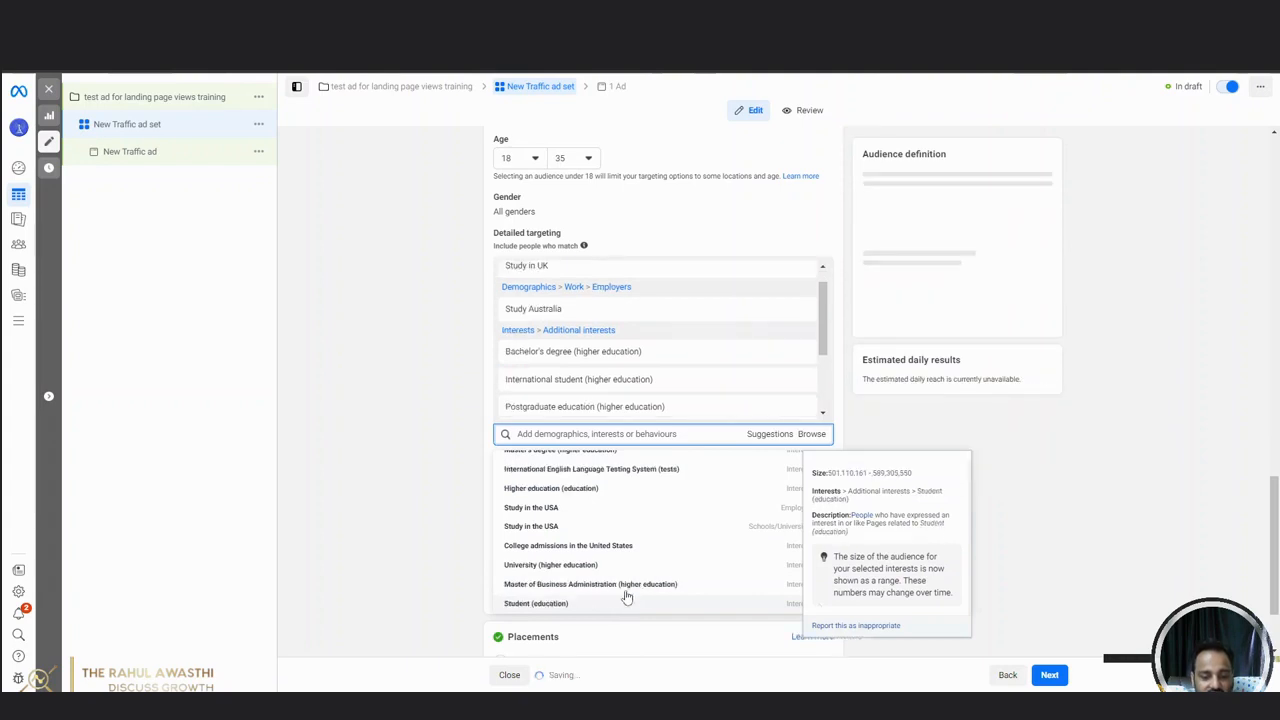
pyautogui.click(627, 589)
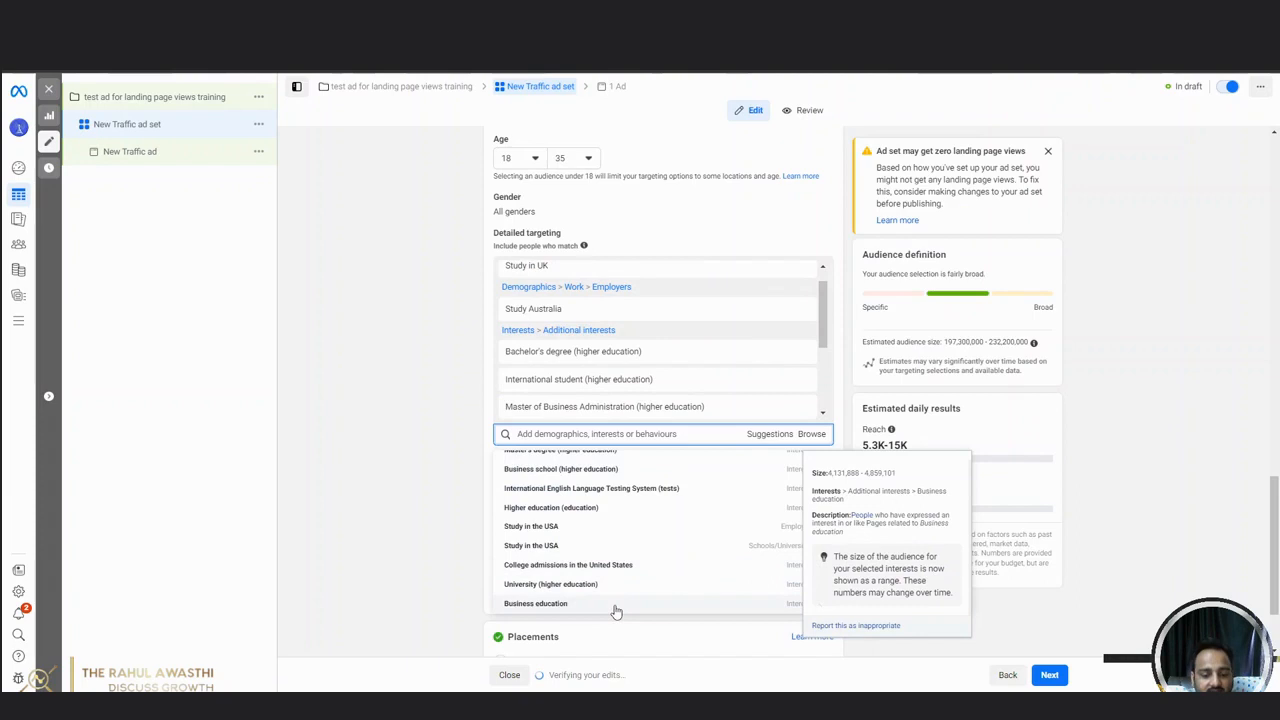
pyautogui.click(616, 606)
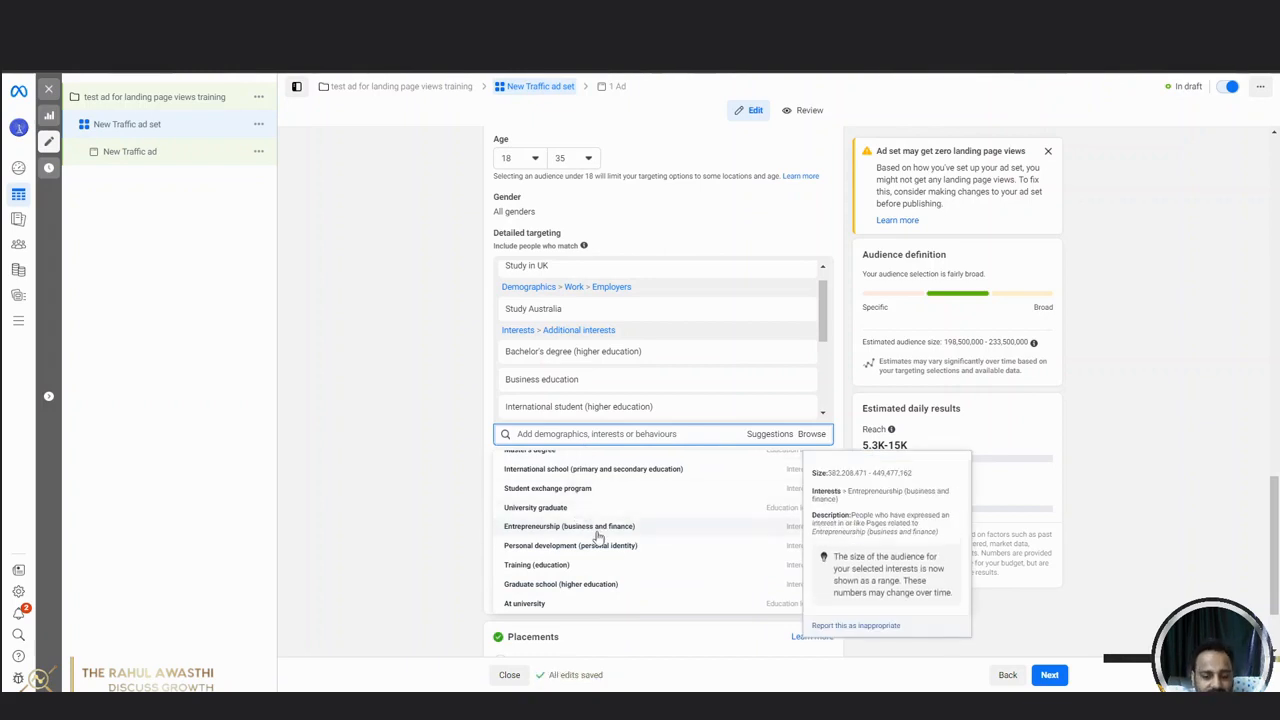
pyautogui.click(396, 468)
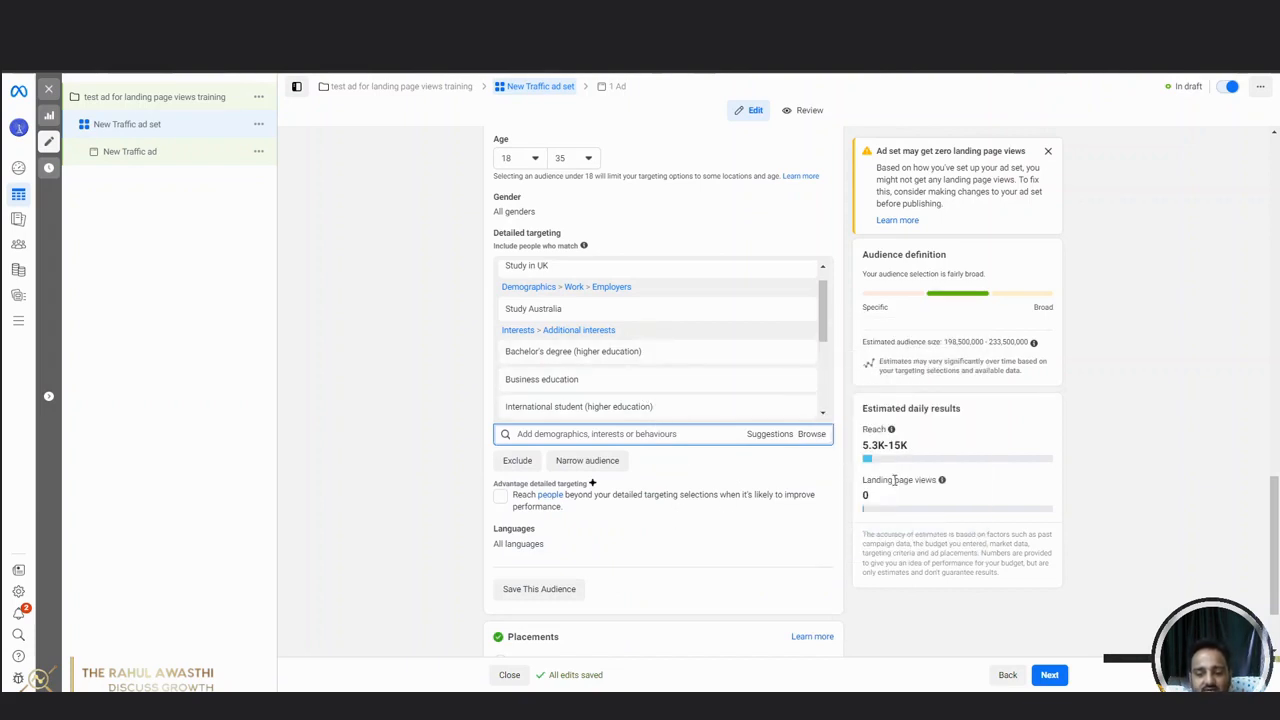
# Add the IDP Education interest from the suggestions to the detailed targeting.
pyautogui.moveTo(892, 440)
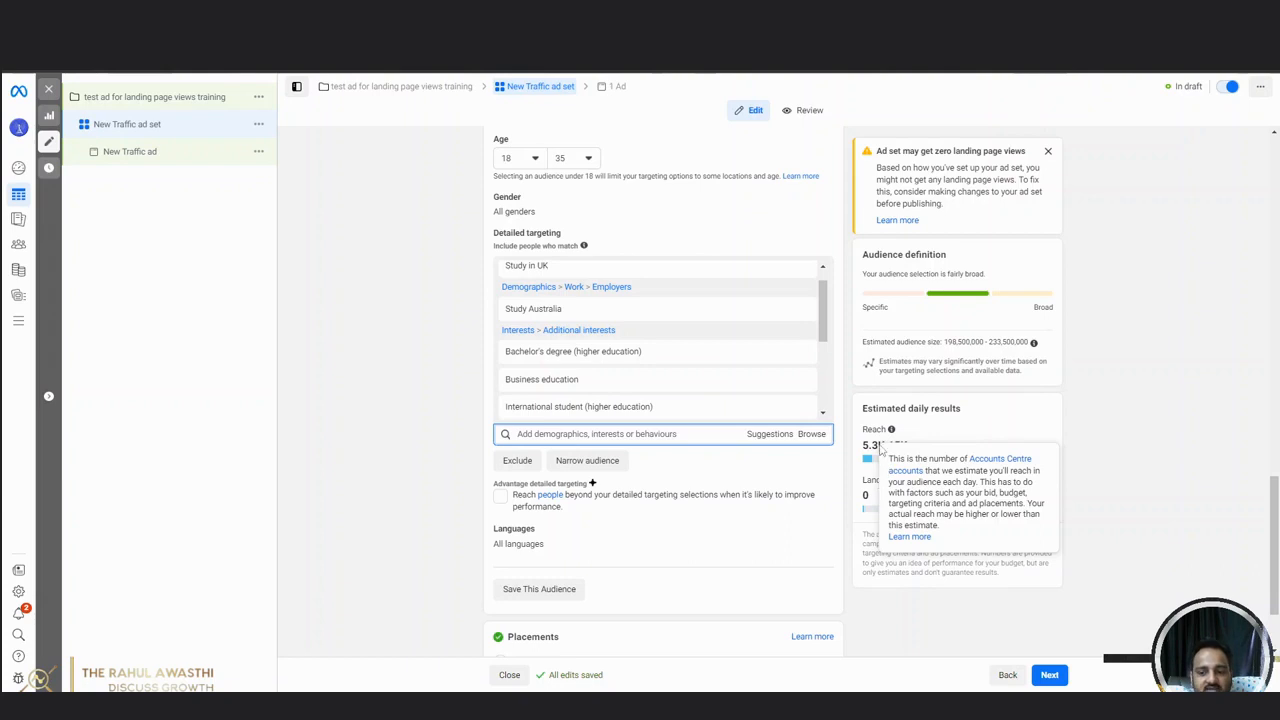
pyautogui.moveTo(943, 481)
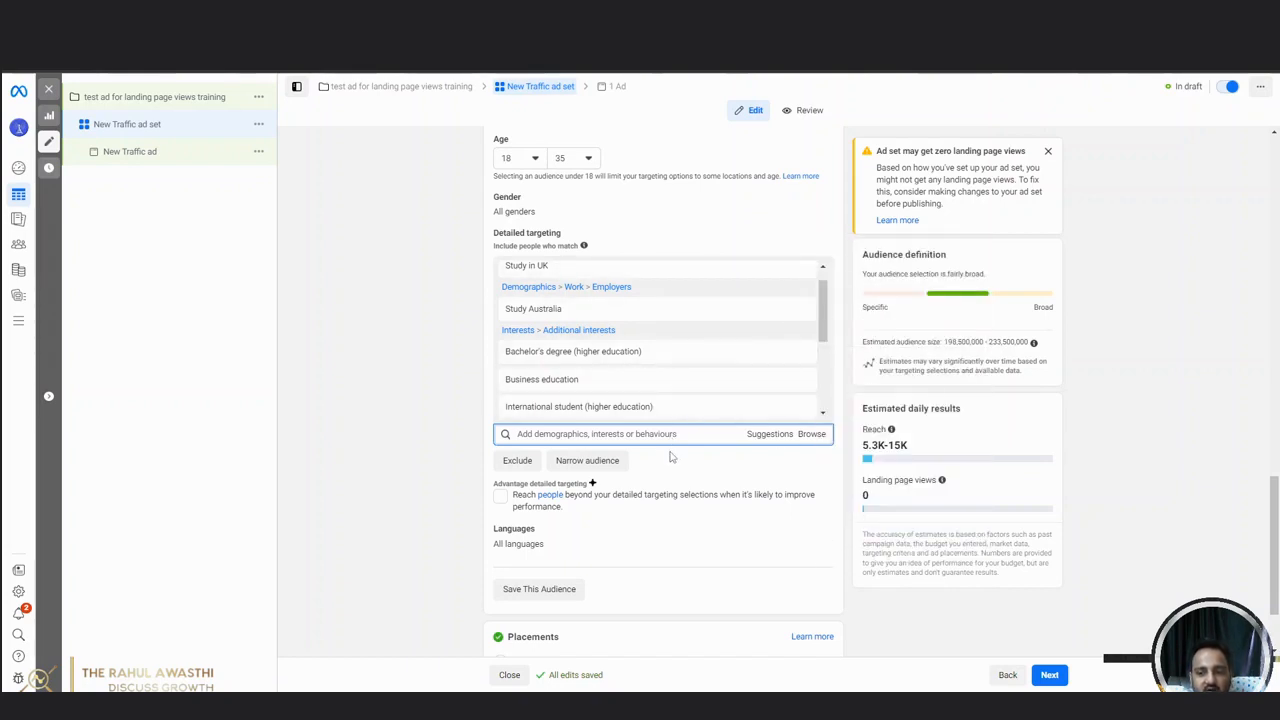
pyautogui.click(768, 434)
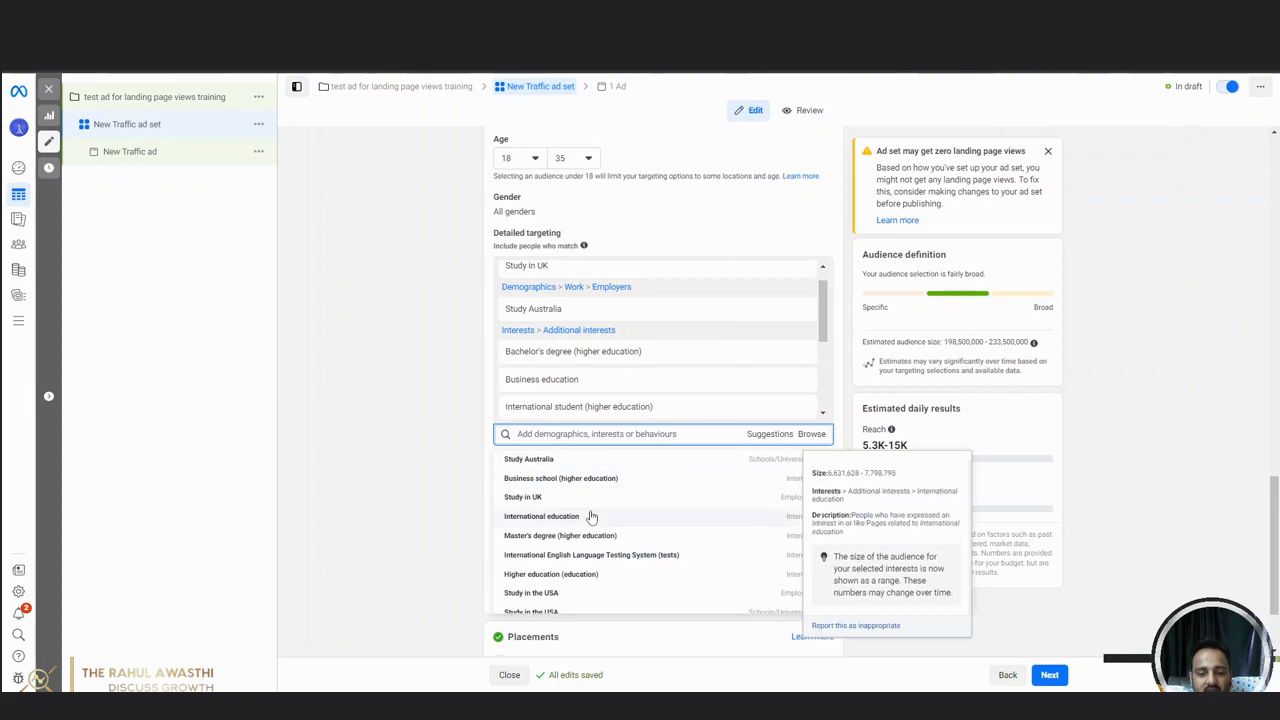
pyautogui.scroll(-5, 595, 525)
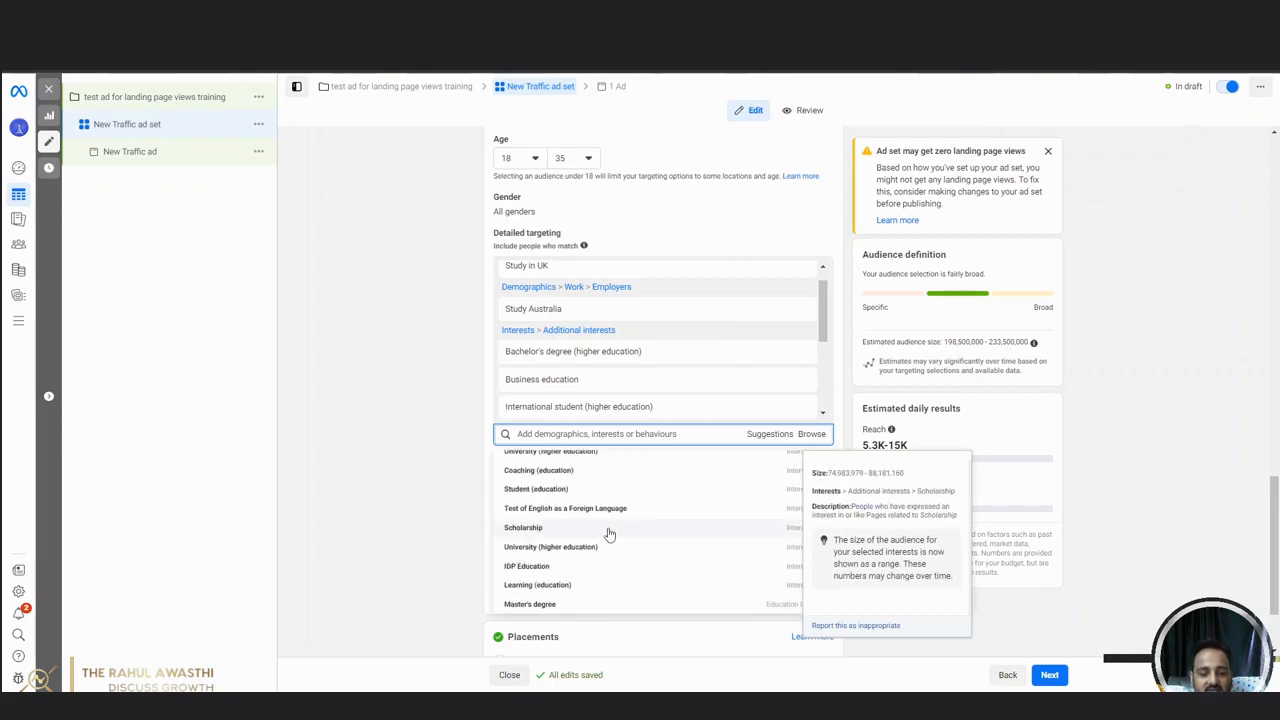
pyautogui.click(565, 568)
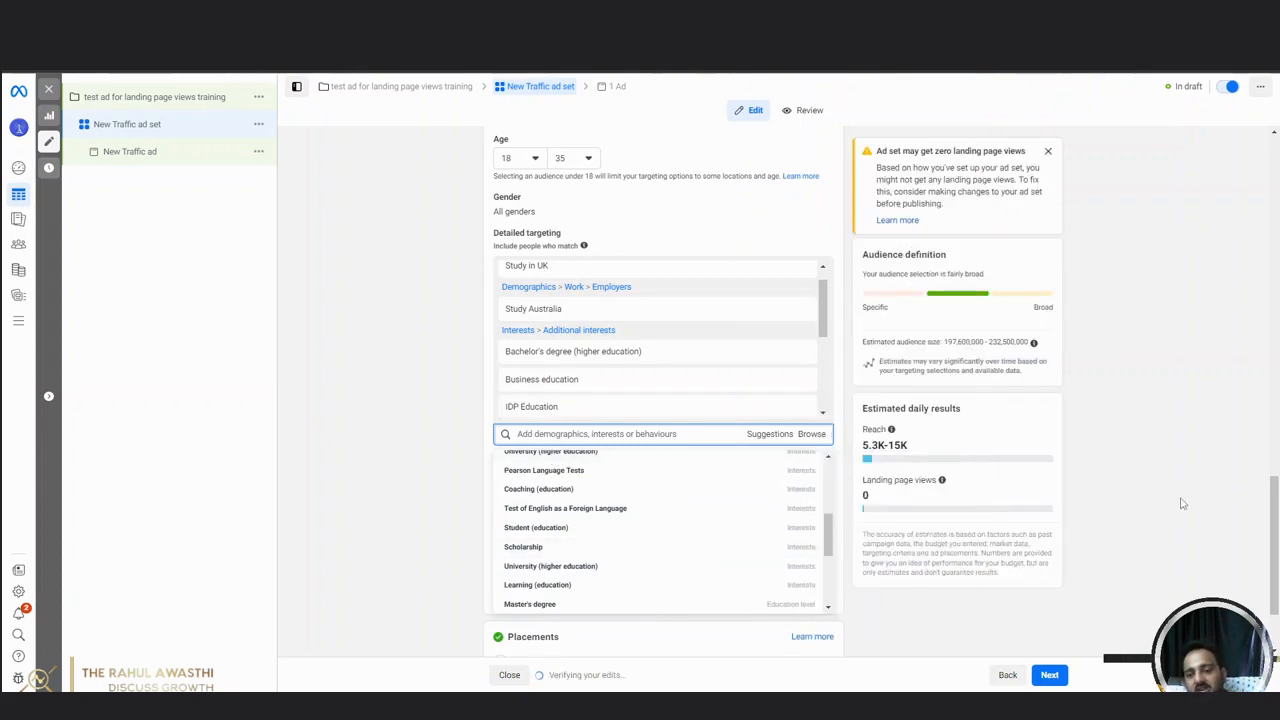
# Search the detailed targeting for "upgrad" and "upgrad abroad", and clear the search.
pyautogui.moveTo(572, 410)
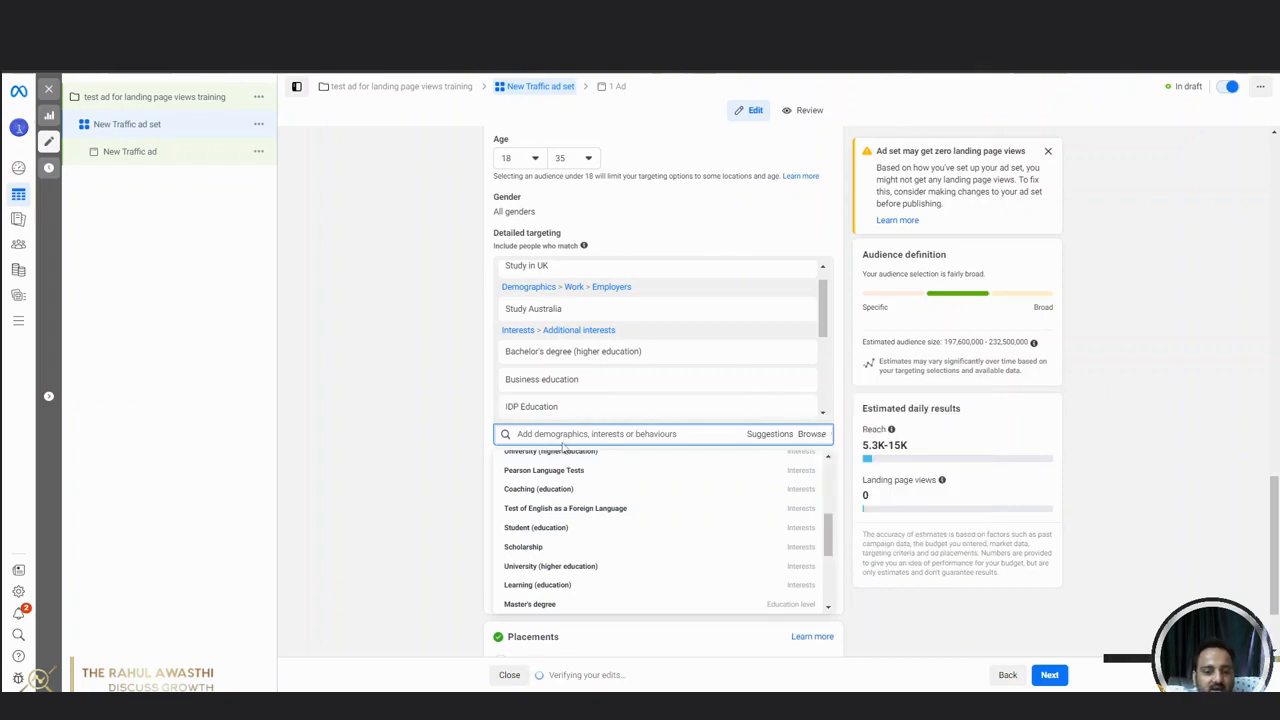
pyautogui.write('i')
pyautogui.write('pgrad')
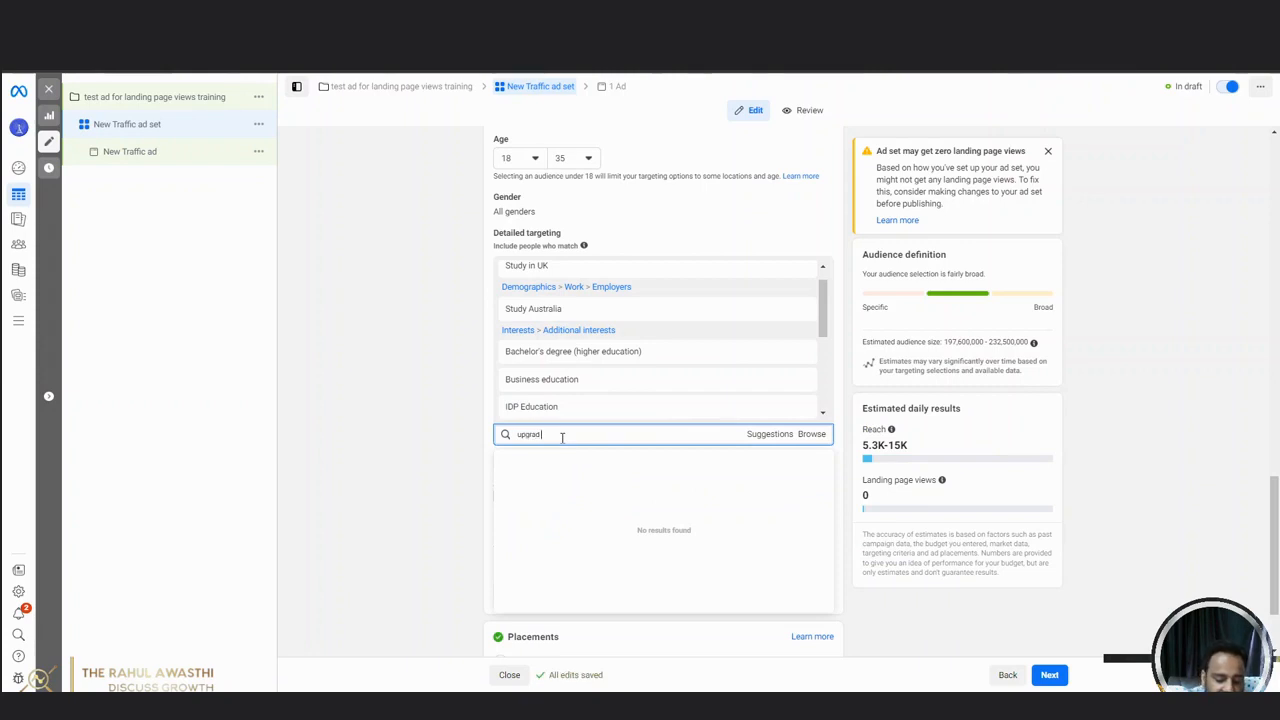
pyautogui.write(' abroad')
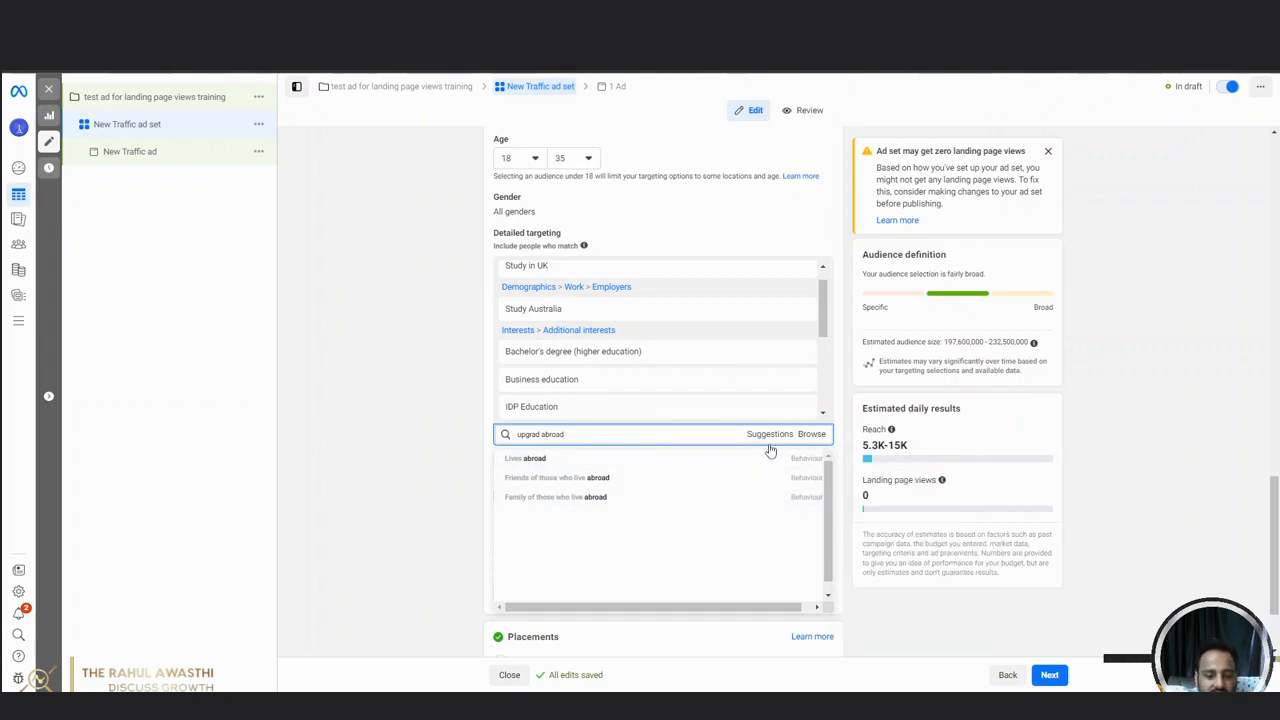
pyautogui.tripleClick(602, 437)
pyautogui.press('BackSpace')
pyautogui.click(451, 446)
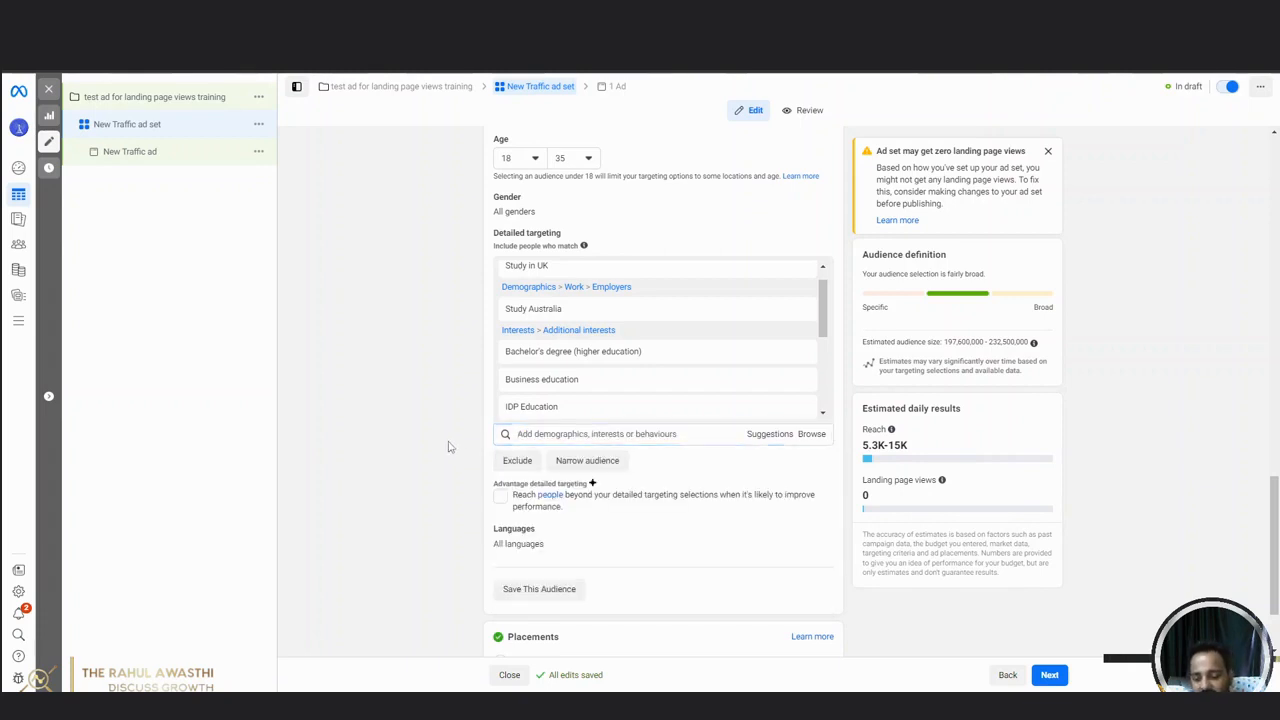
# Look through the remaining detailed targeting suggestions for further relevant interests and close the list.
pyautogui.click(763, 443)
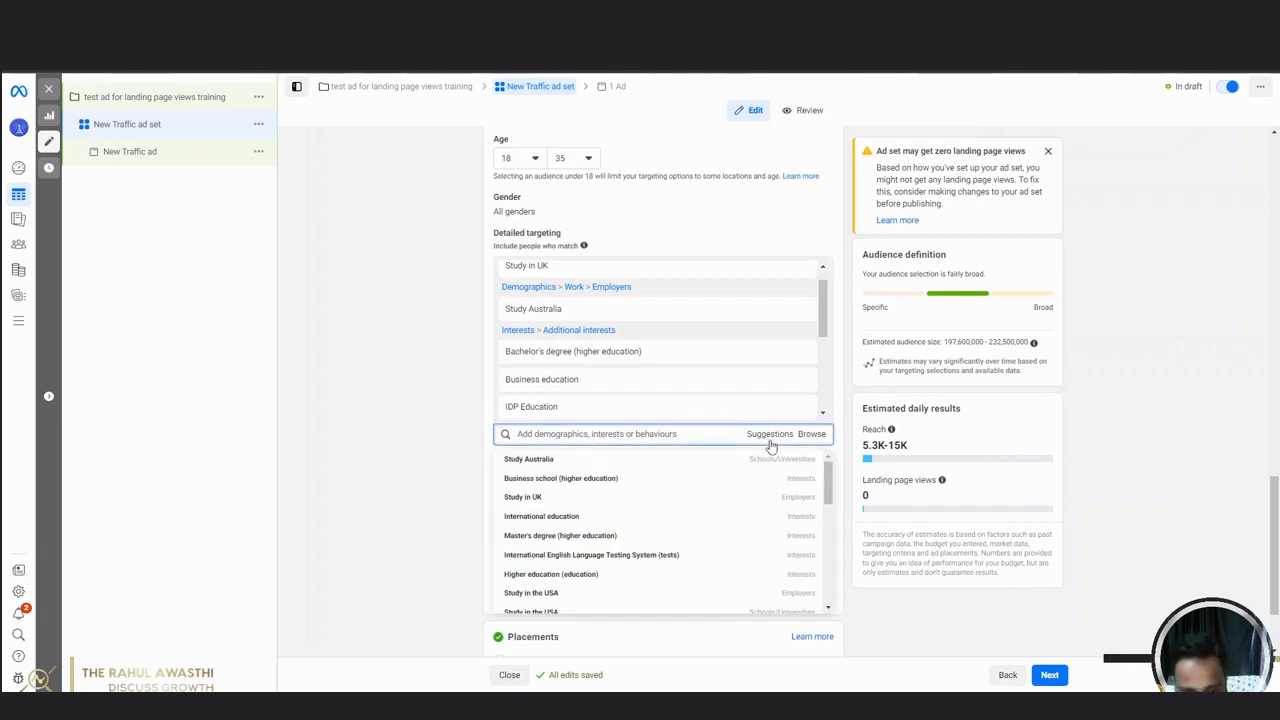
pyautogui.click(653, 558)
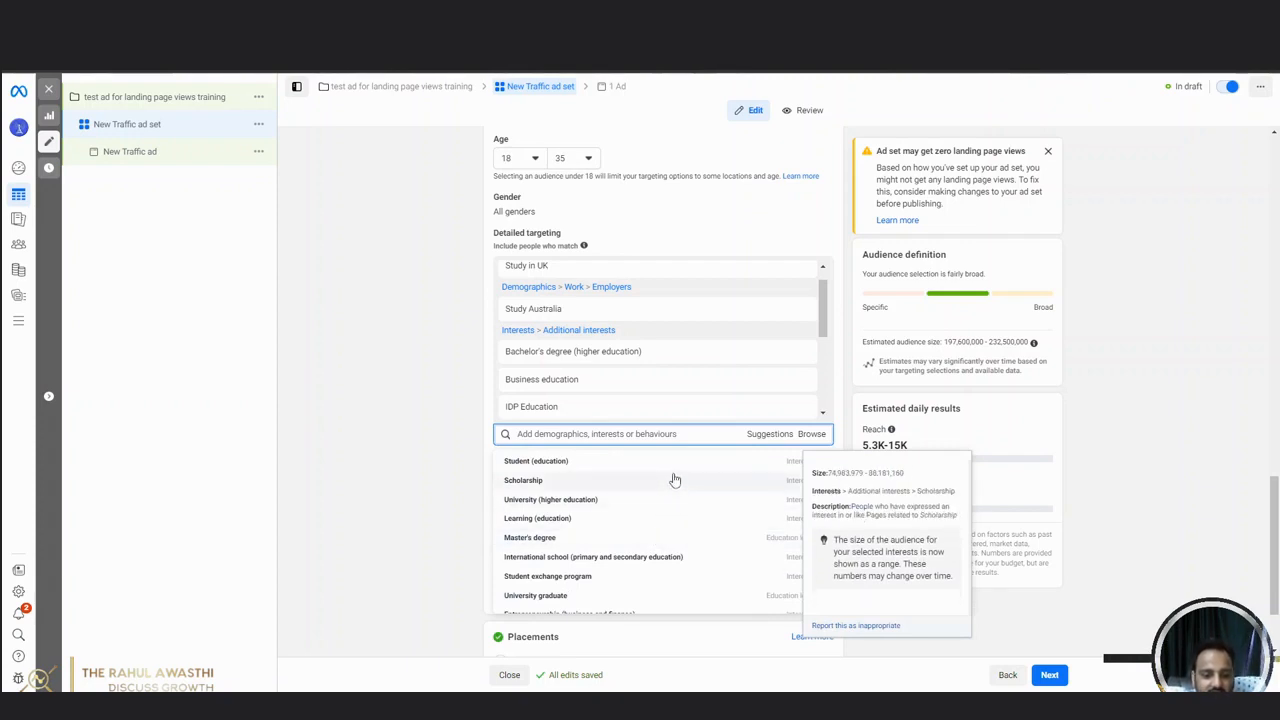
pyautogui.scroll(-3, 658, 560)
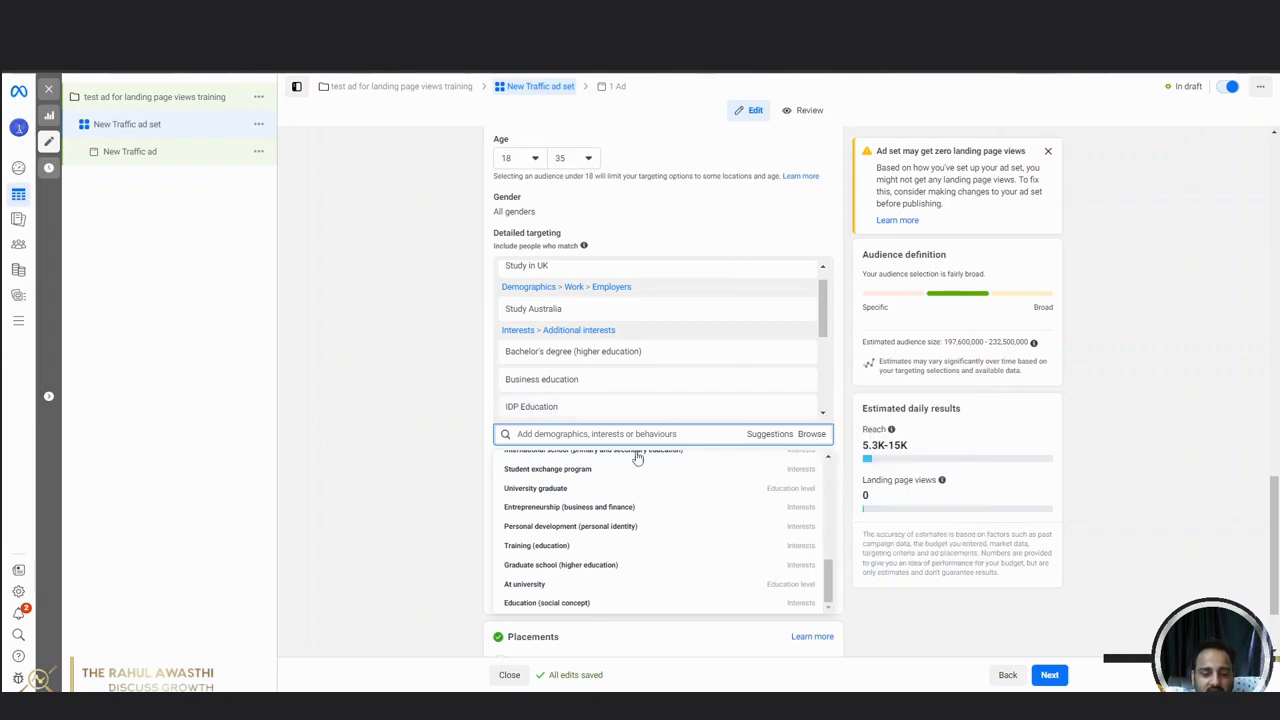
pyautogui.scroll(-1, 585, 445)
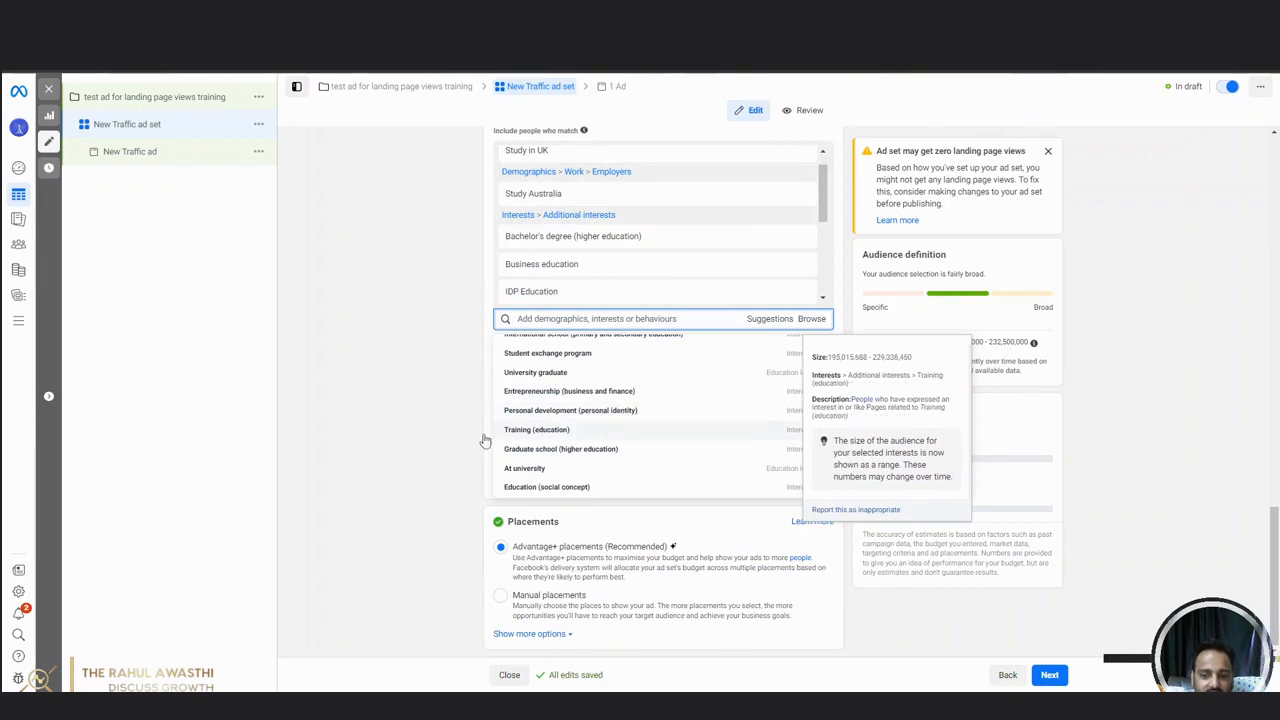
pyautogui.click(378, 463)
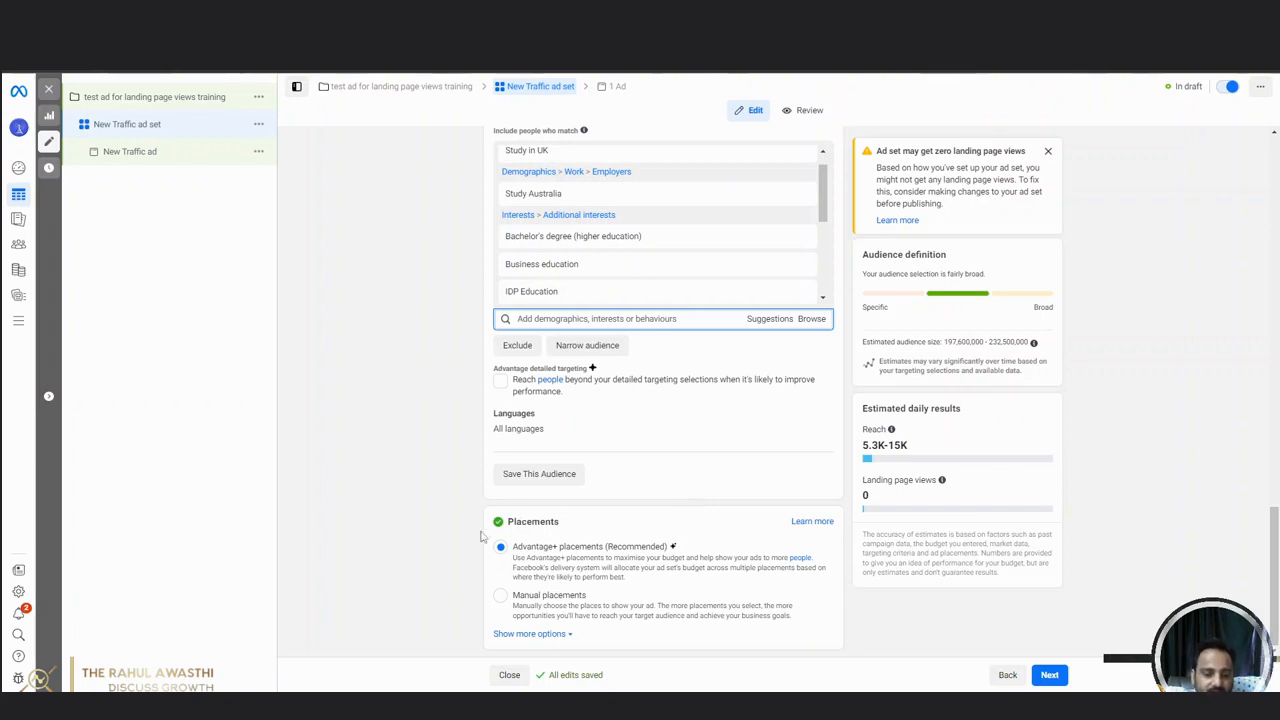
# Switch the ad set to manual placements and exclude the Messenger and Audience Network platforms.
pyautogui.click(501, 596)
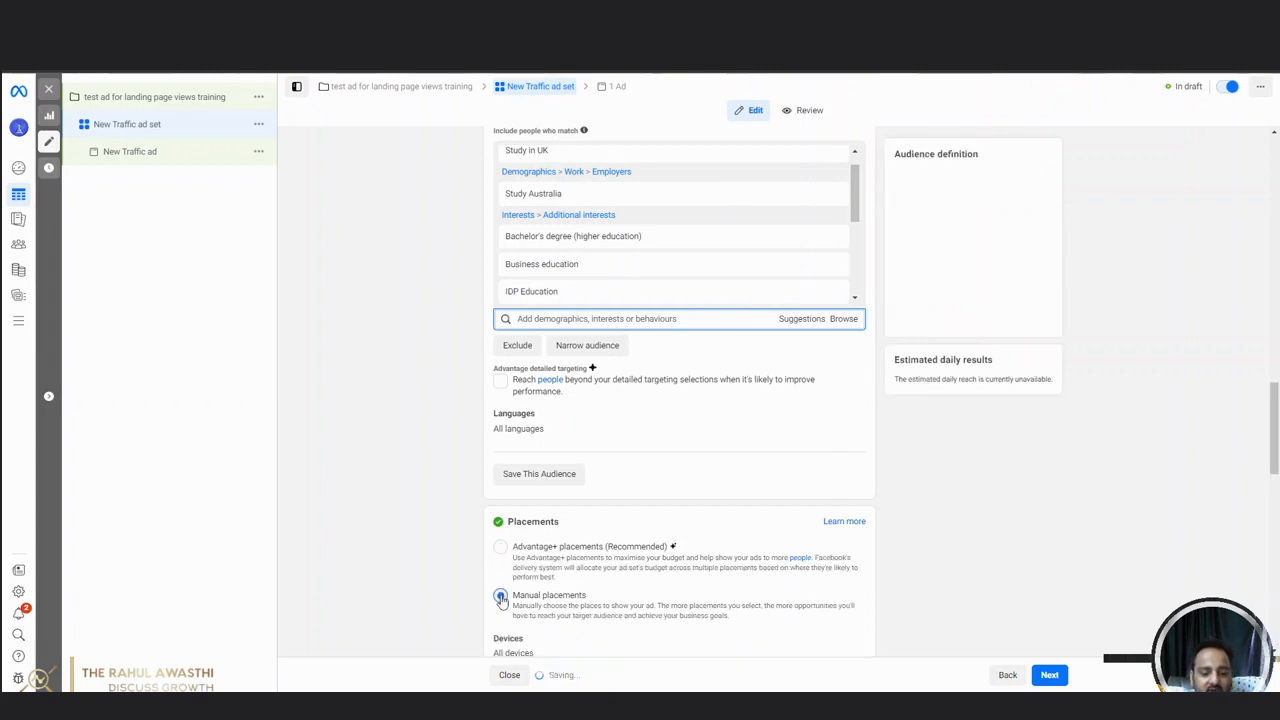
pyautogui.scroll(-5, 636, 540)
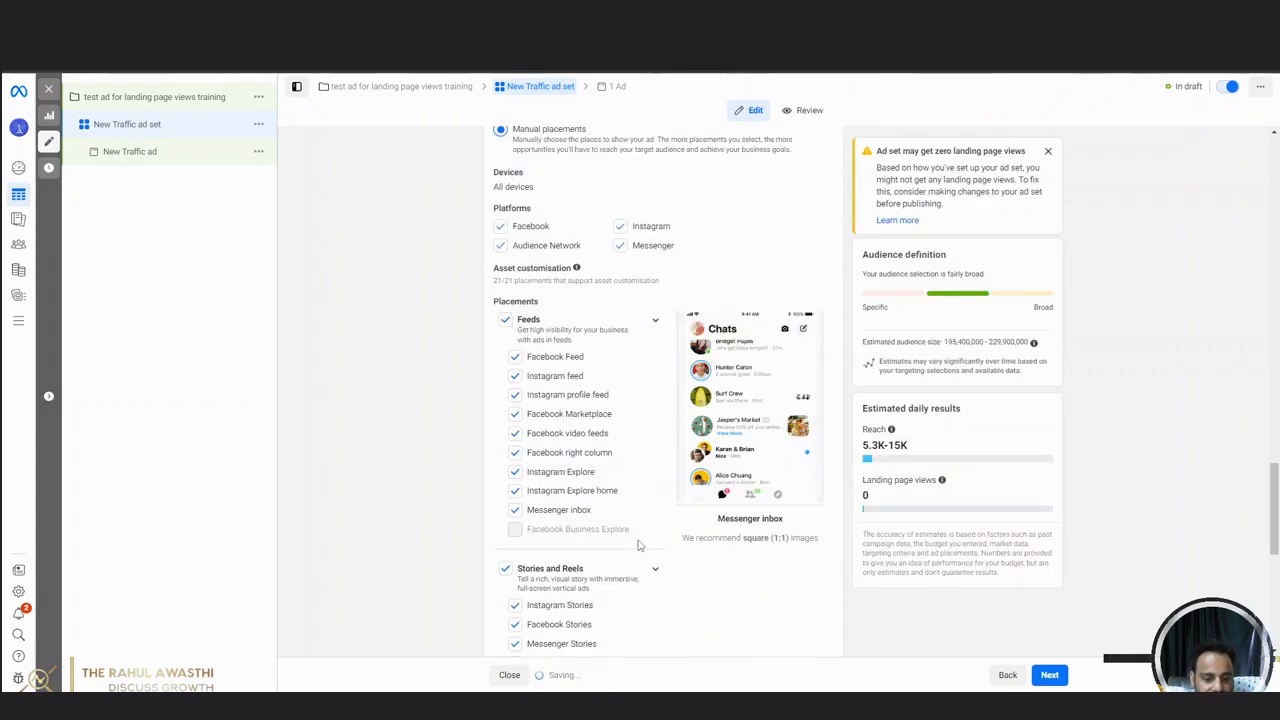
pyautogui.scroll(2, 665, 445)
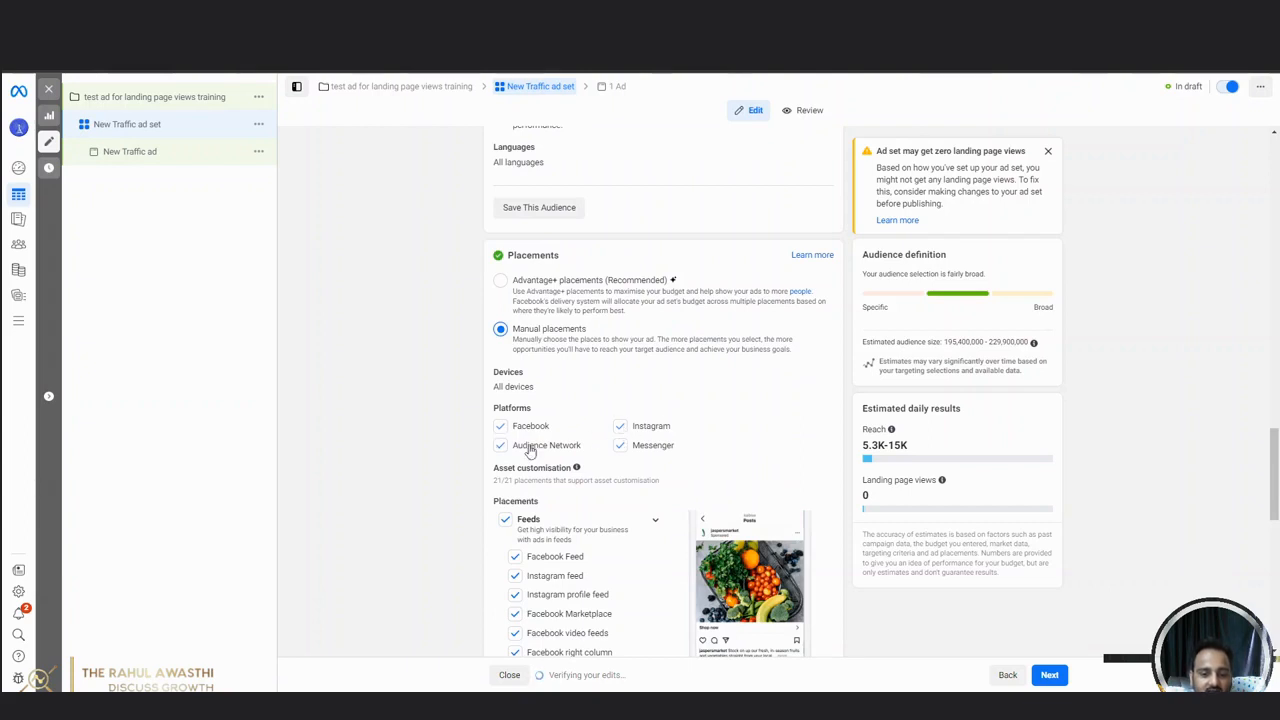
pyautogui.click(620, 446)
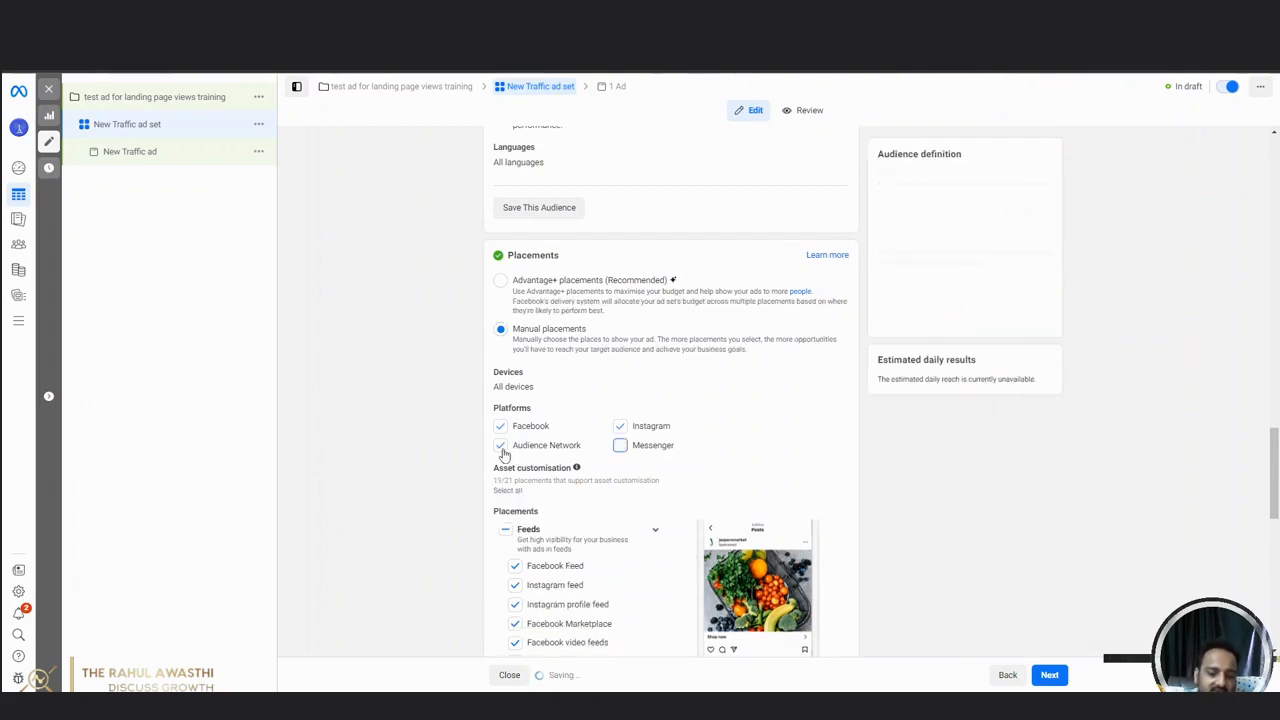
pyautogui.click(500, 446)
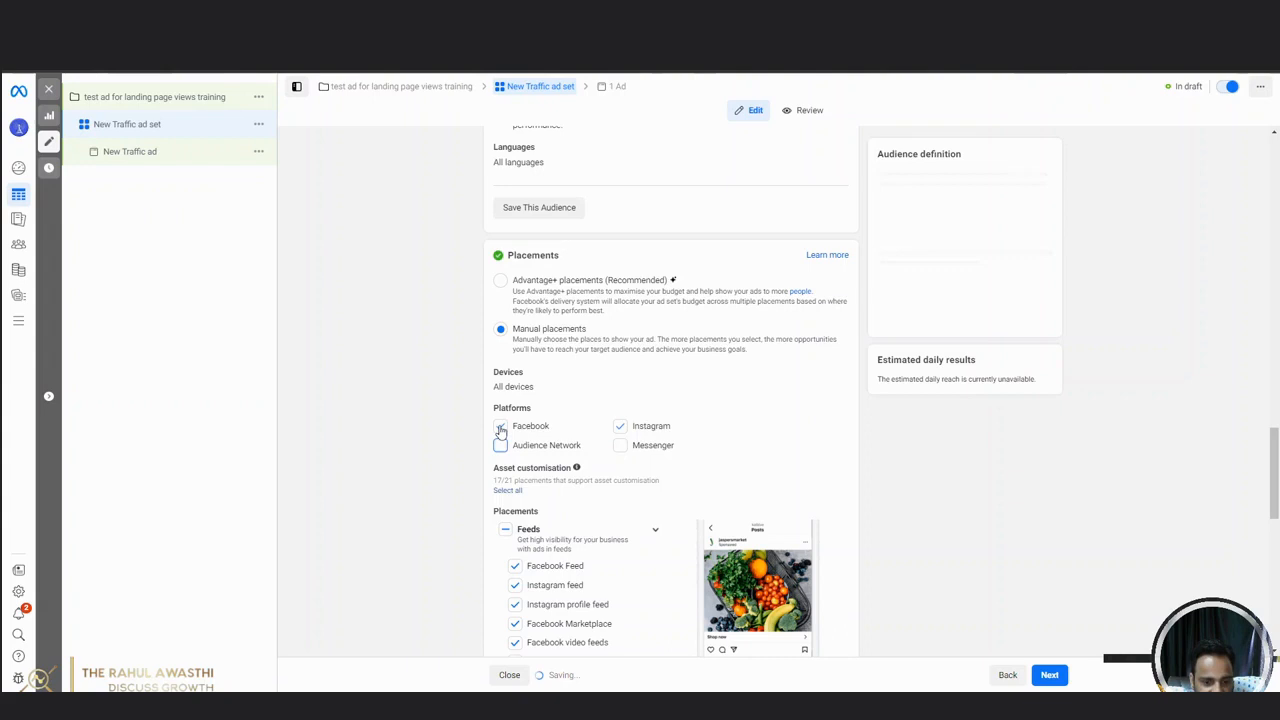
# Try Instagram-only and Facebook-only platform selections, try including Messenger and Audience Network, and return to Facebook plus Instagram.
pyautogui.click(501, 427)
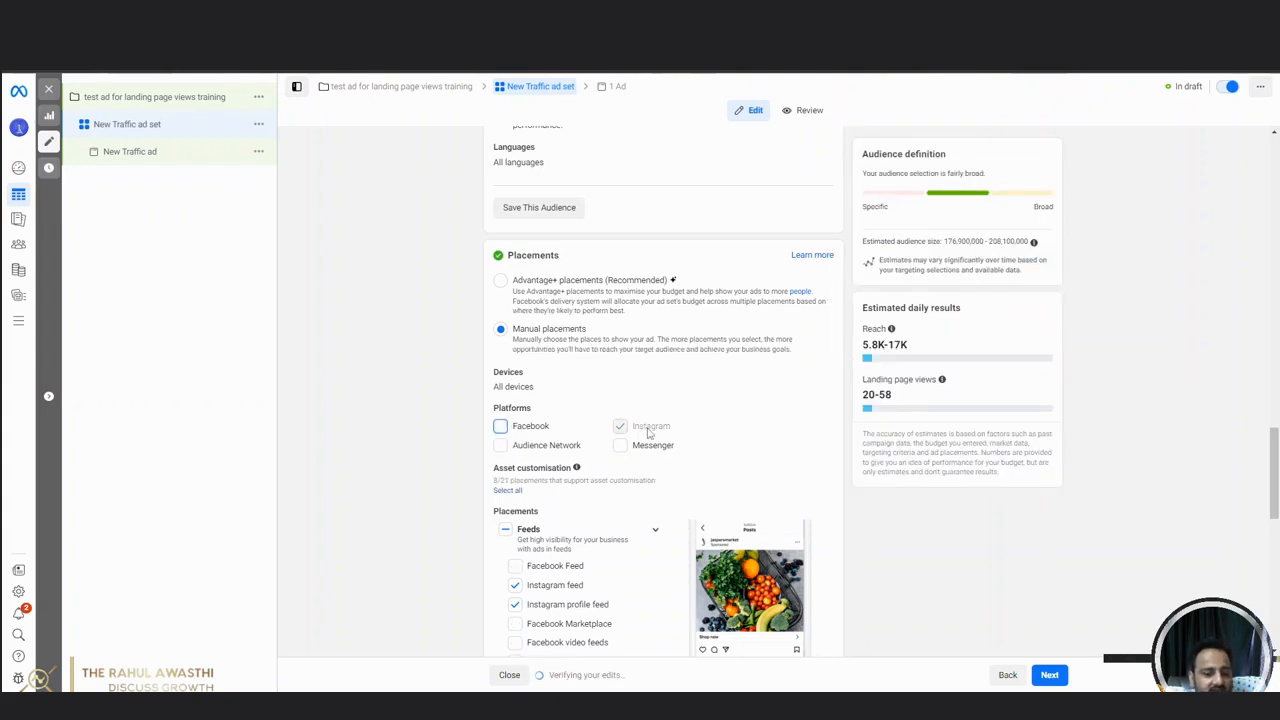
pyautogui.click(500, 427)
pyautogui.click(621, 428)
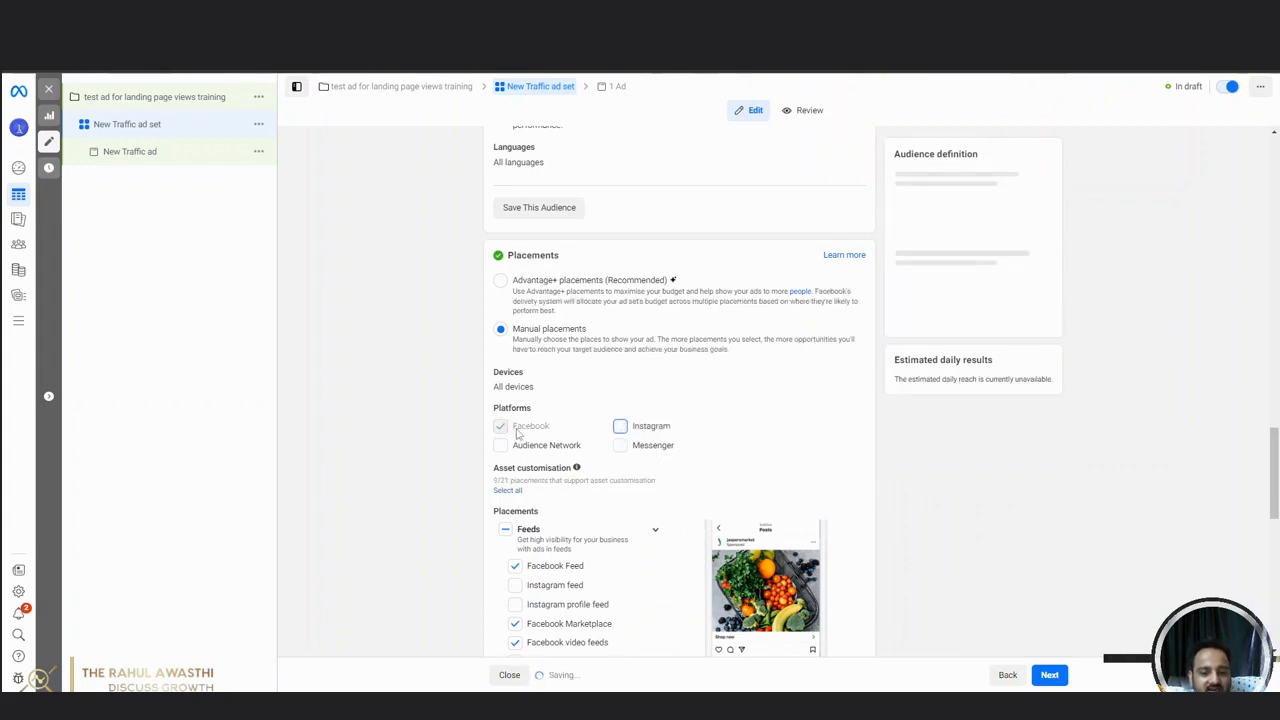
pyautogui.click(625, 447)
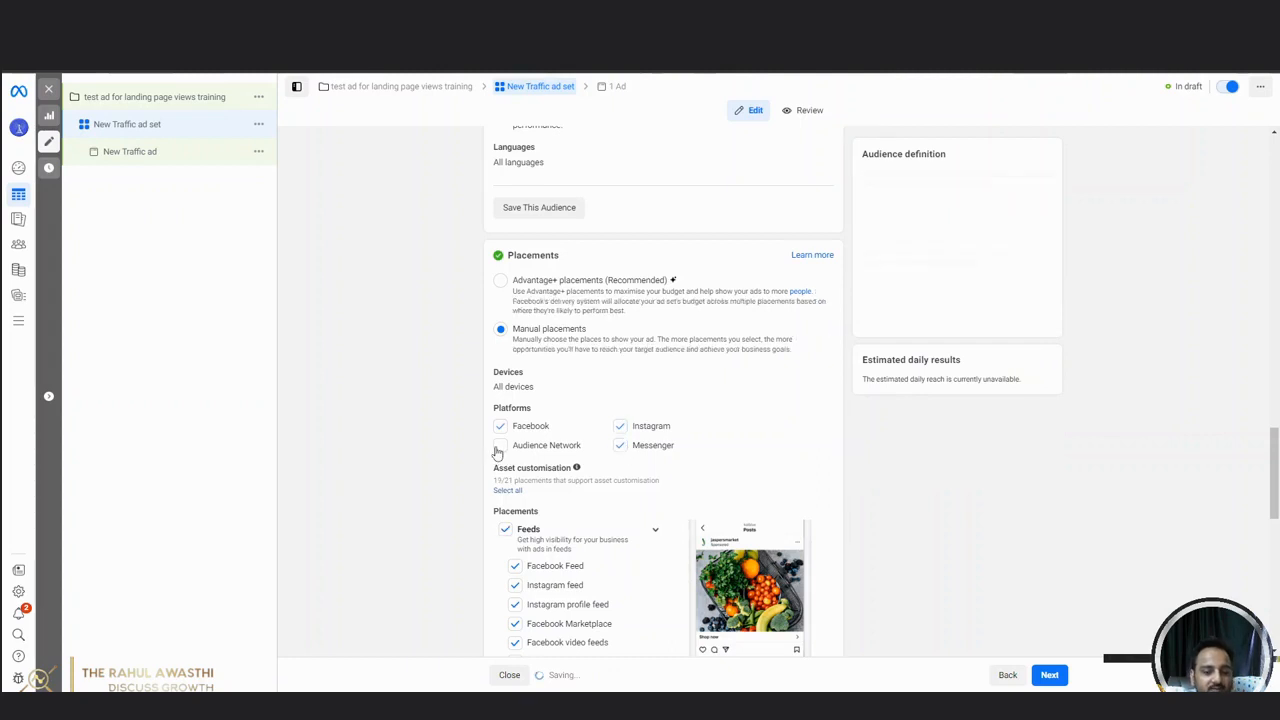
pyautogui.click(499, 447)
pyautogui.click(617, 447)
pyautogui.click(500, 447)
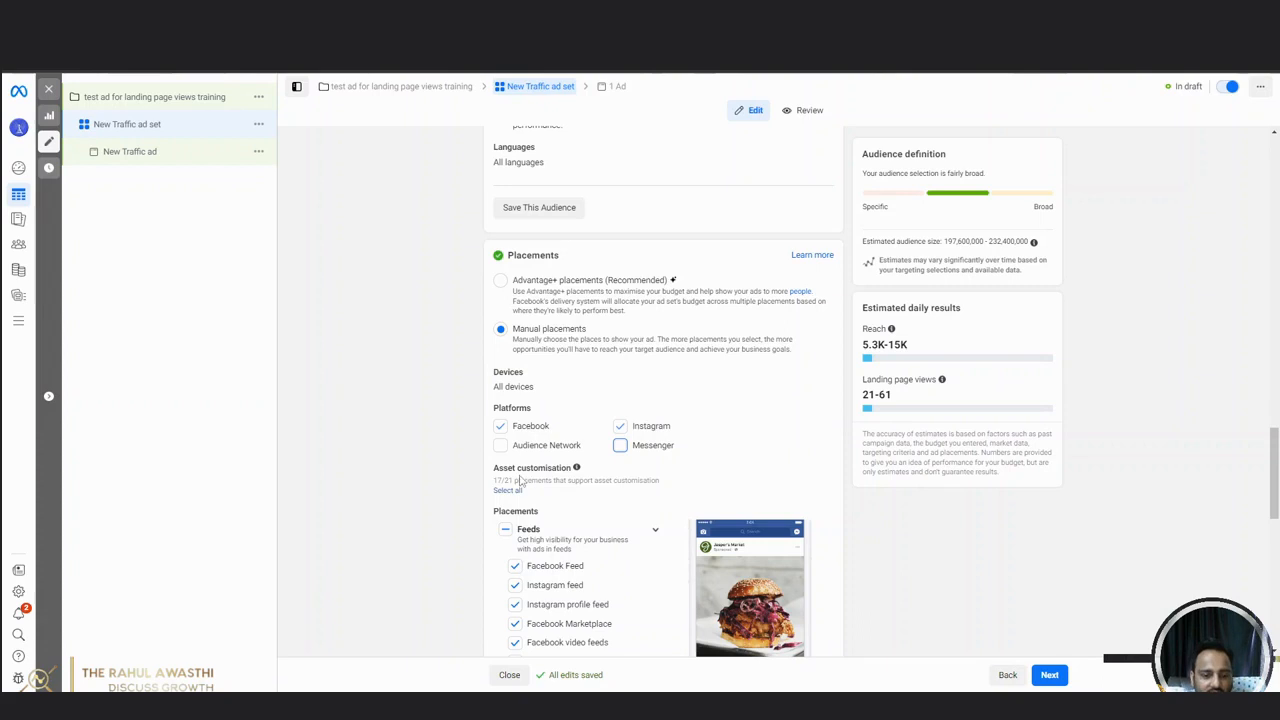
# Exclude the In-stream ads for videos and reels and the Search results placement groups, keeping the selected feeds, Stories and Reels.
pyautogui.scroll(-2, 409, 507)
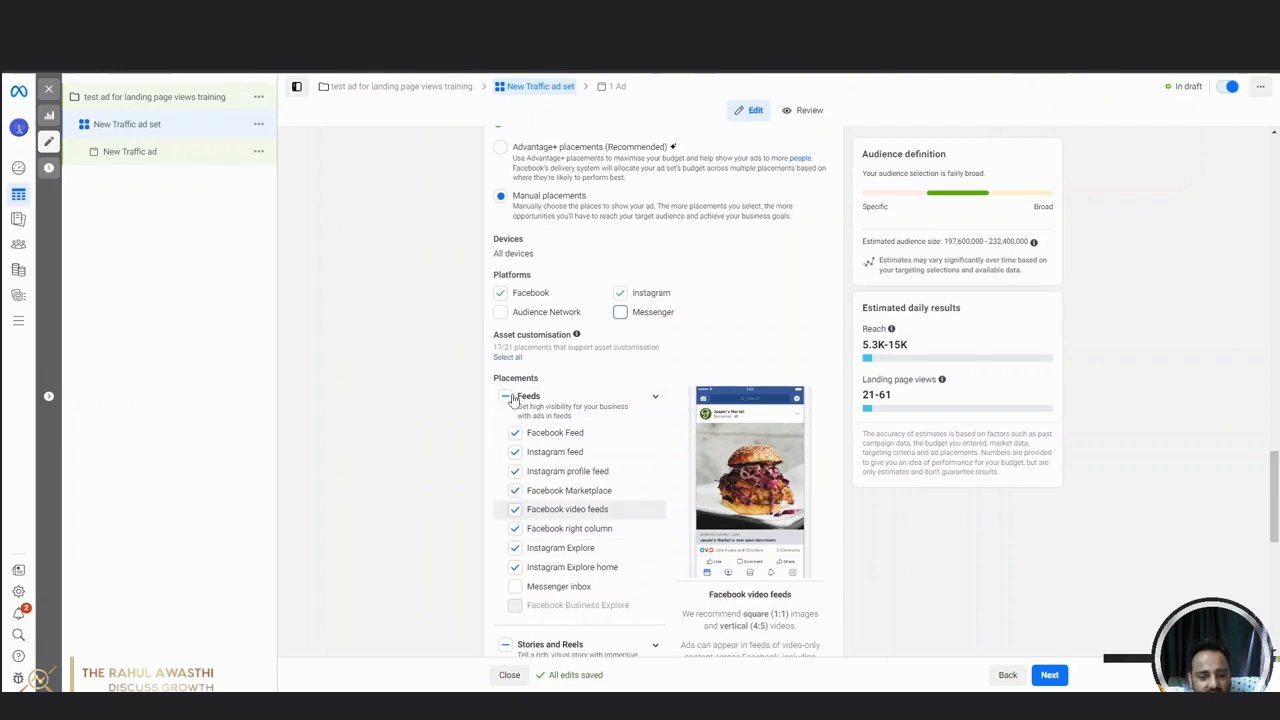
pyautogui.scroll(-1, 522, 544)
pyautogui.scroll(-5, 522, 544)
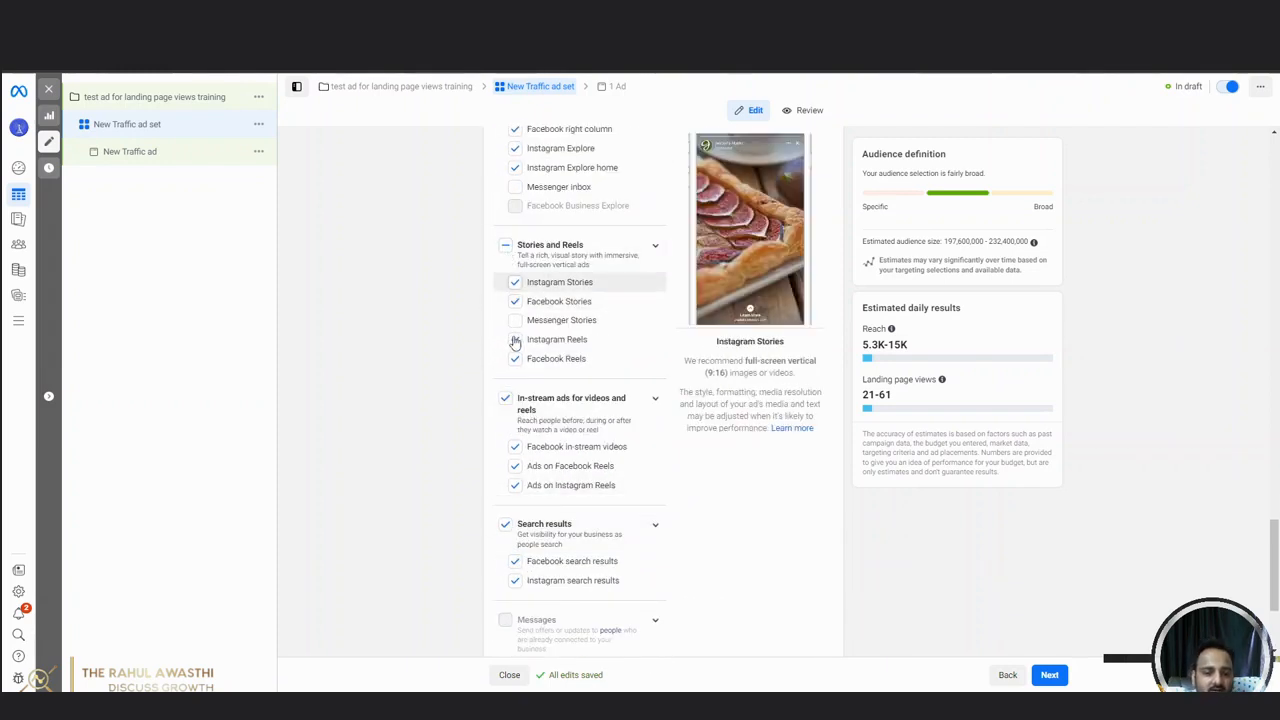
pyautogui.click(506, 398)
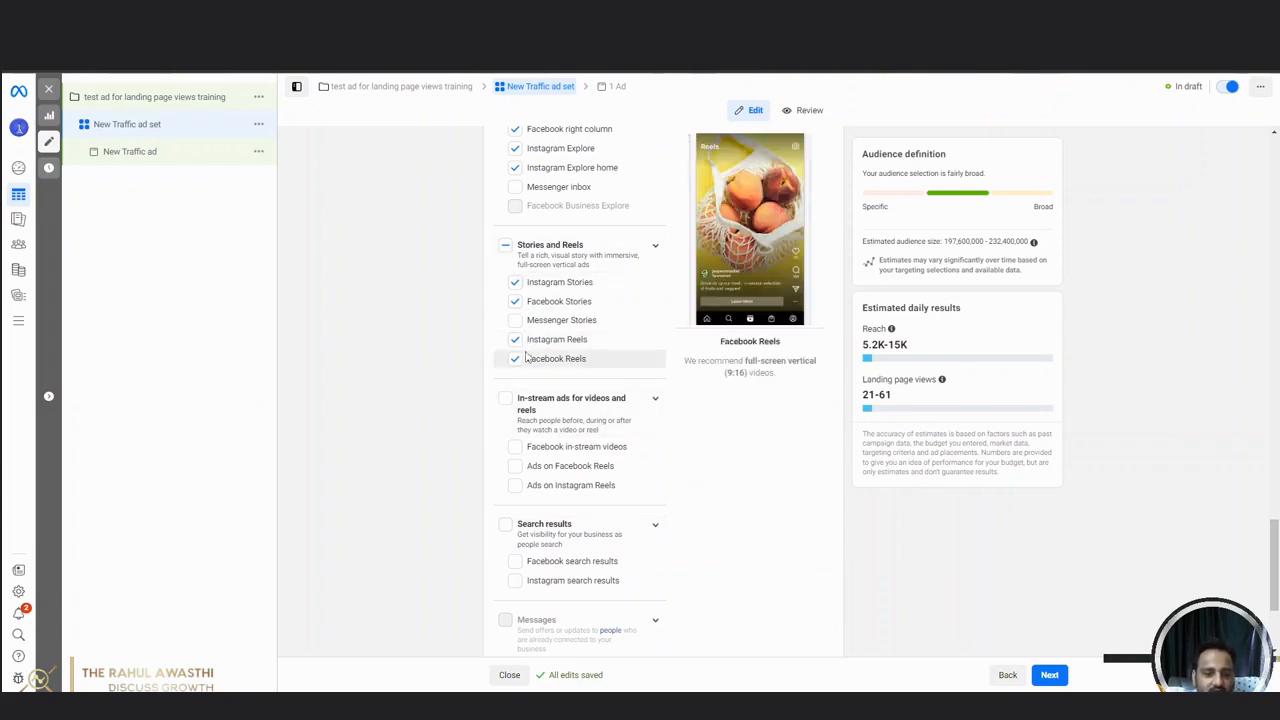
pyautogui.scroll(2, 521, 342)
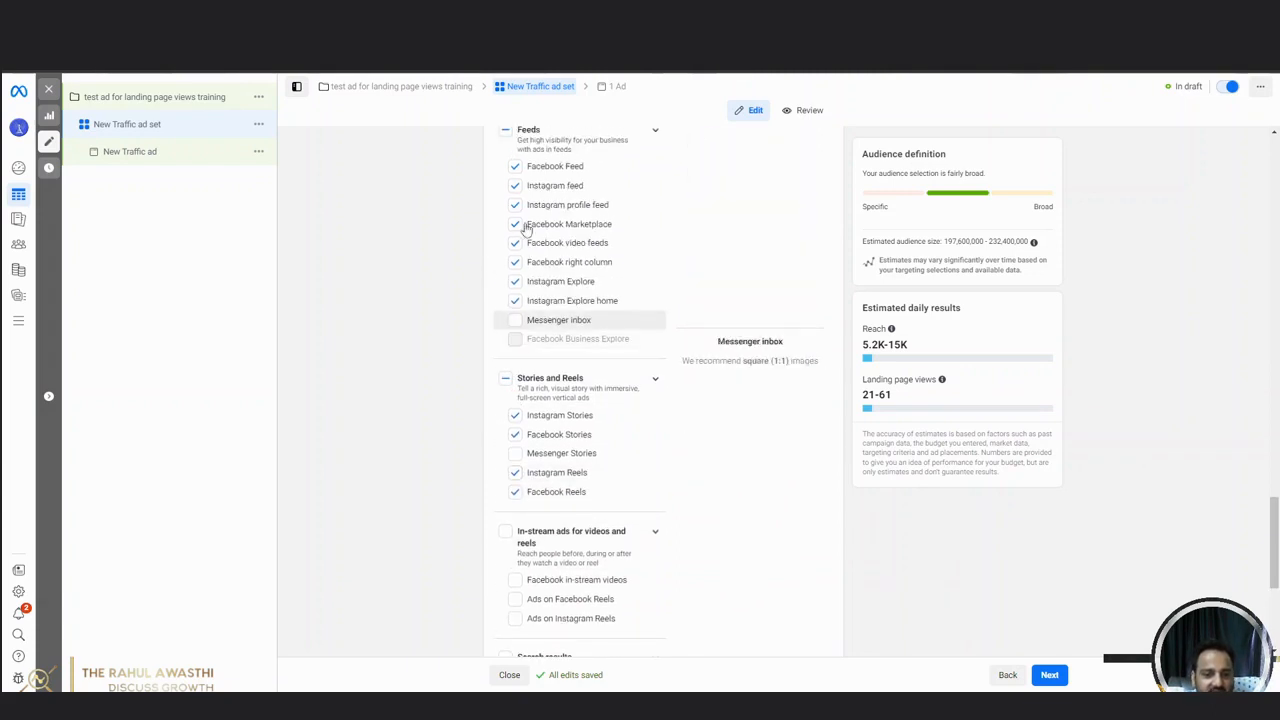
pyautogui.scroll(3, 523, 343)
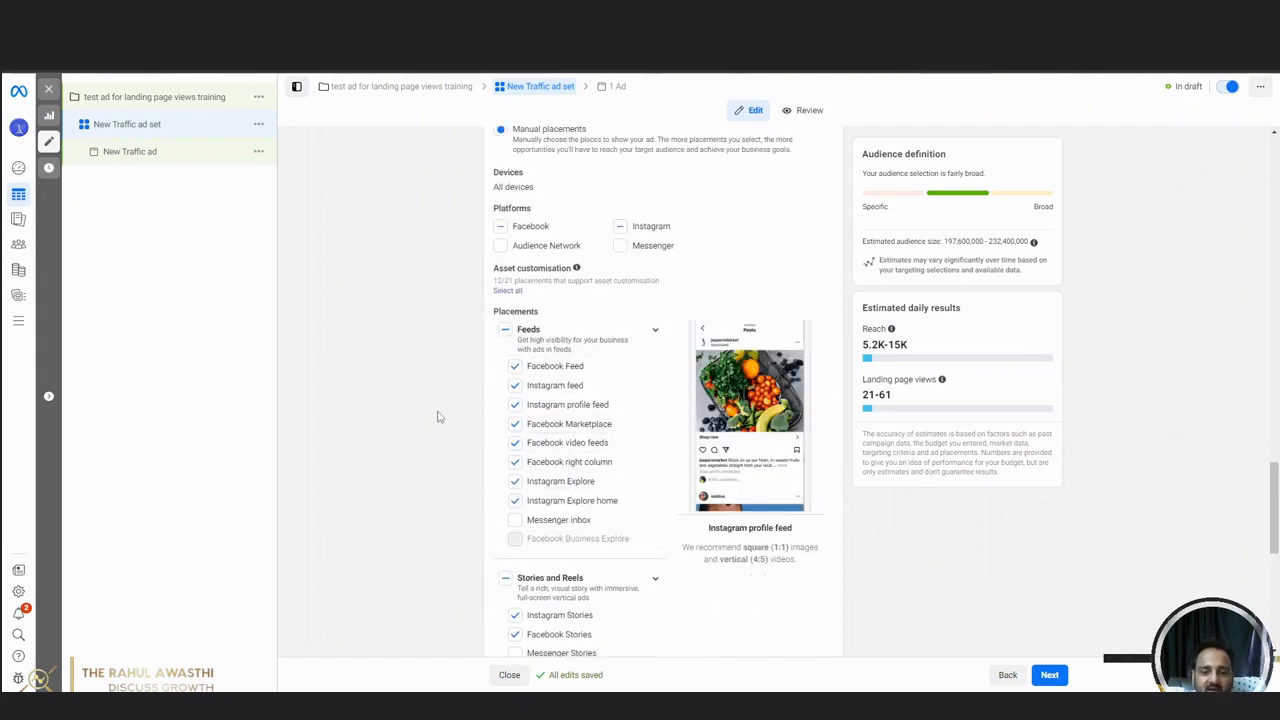
# Return from Meta Business Suite to Ads Manager, check the remaining placement groups and proceed to the ad level.
pyautogui.scroll(-7, 437, 417)
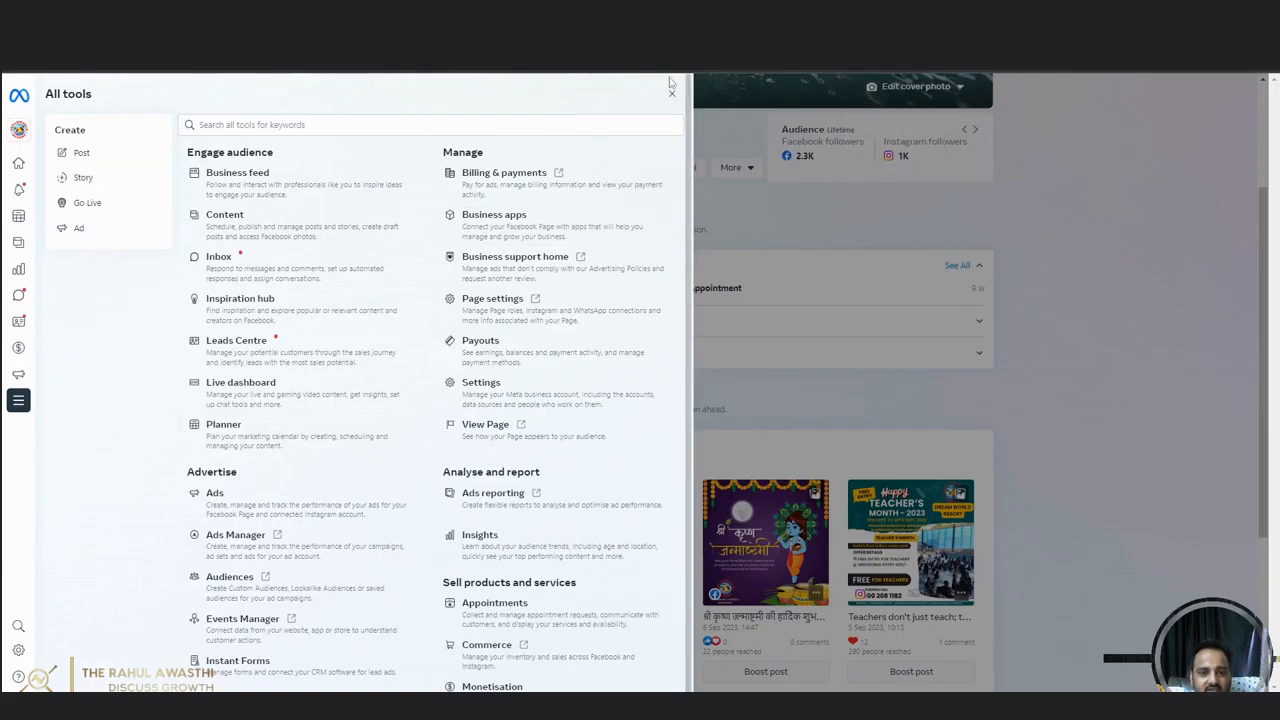
pyautogui.click(672, 95)
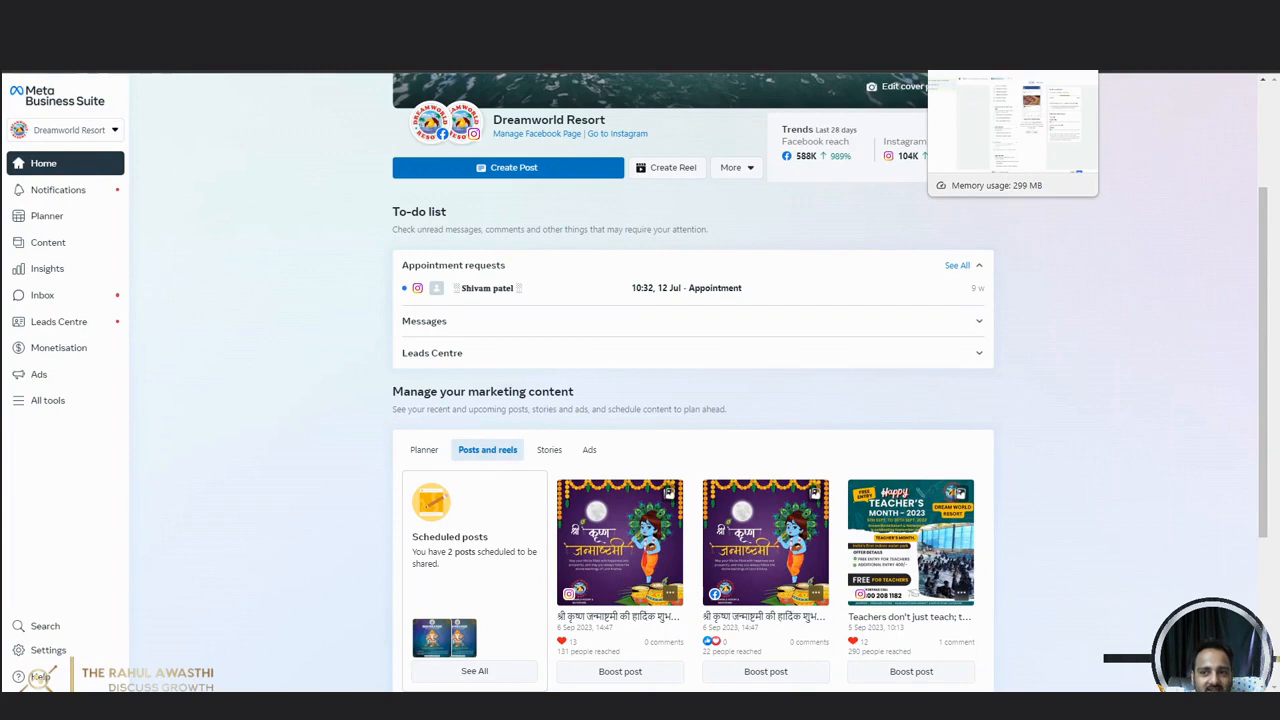
pyautogui.click(948, 13)
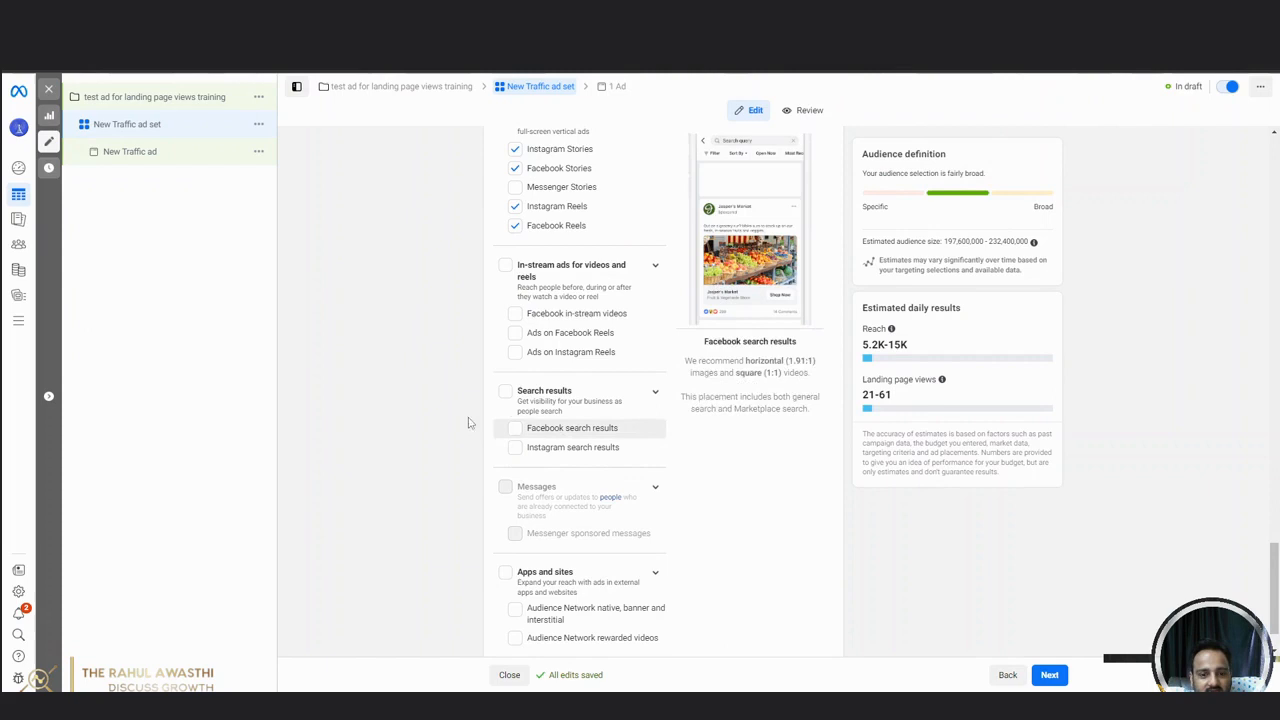
pyautogui.scroll(-1, 462, 424)
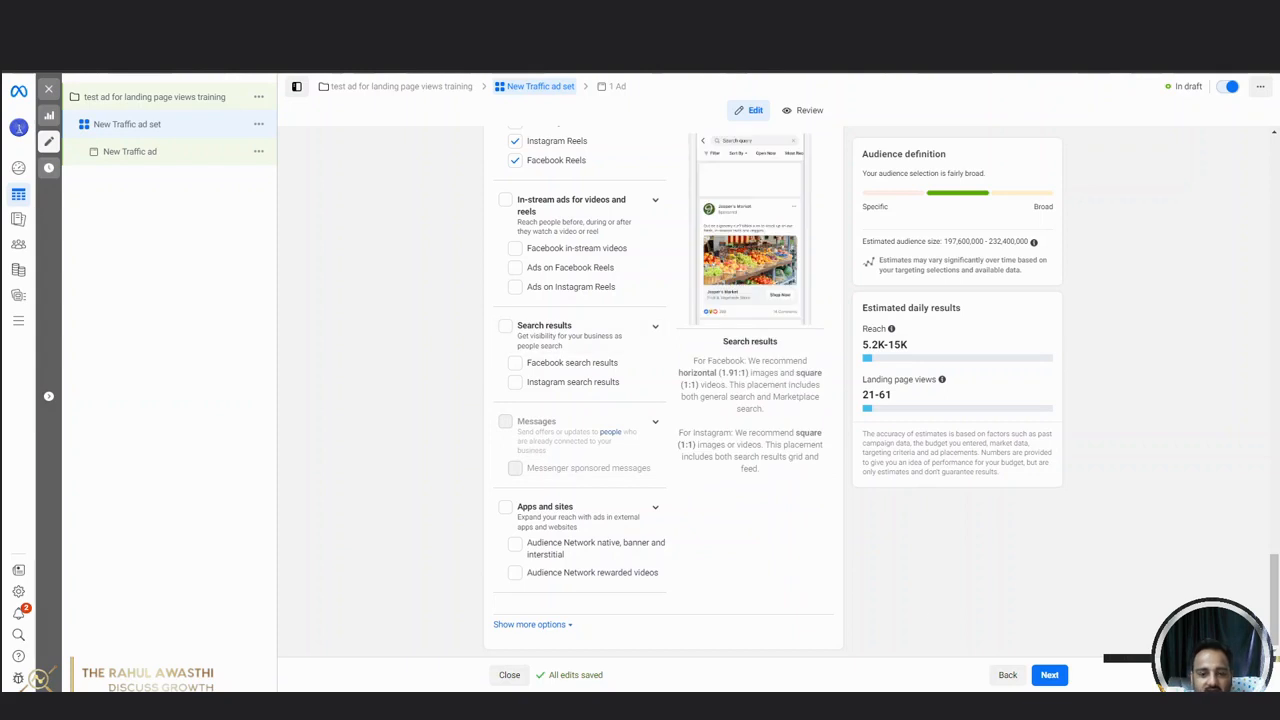
pyautogui.click(1047, 676)
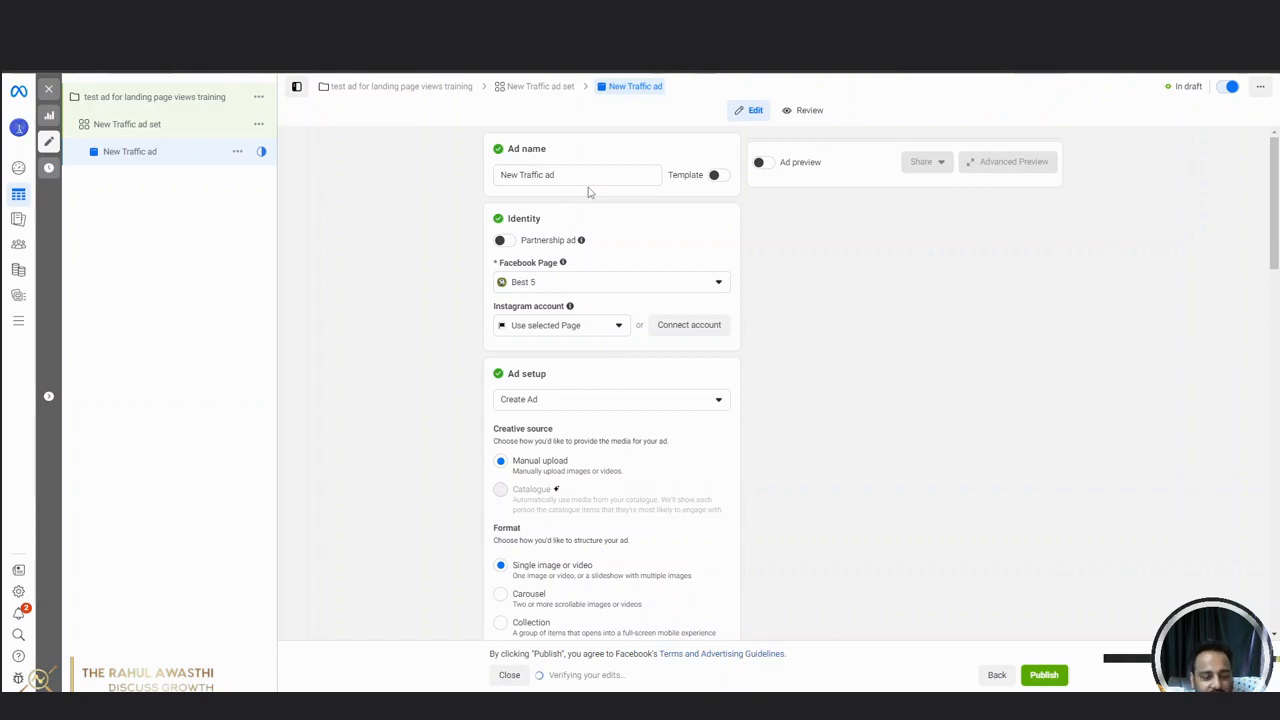
# Search the personal Facebook Pages for "stu" and set Genius Creation Study Abroad as the ad's Page.
pyautogui.click(563, 283)
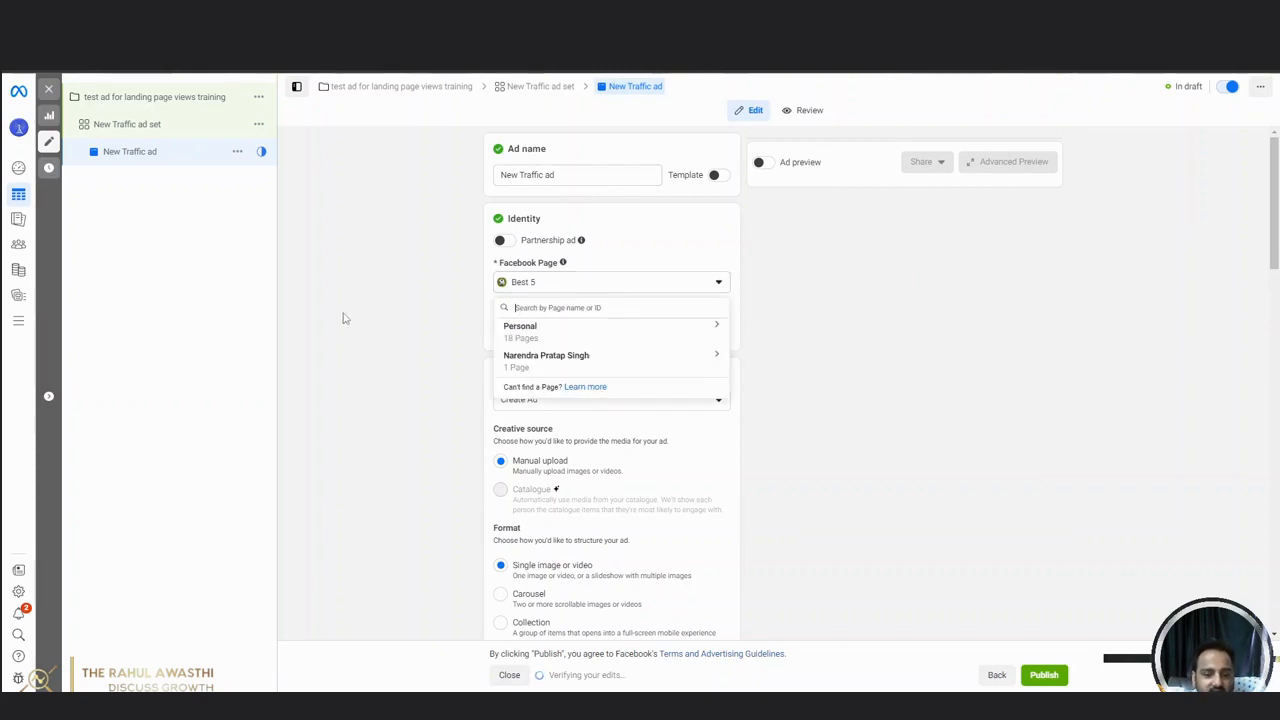
pyautogui.click(380, 330)
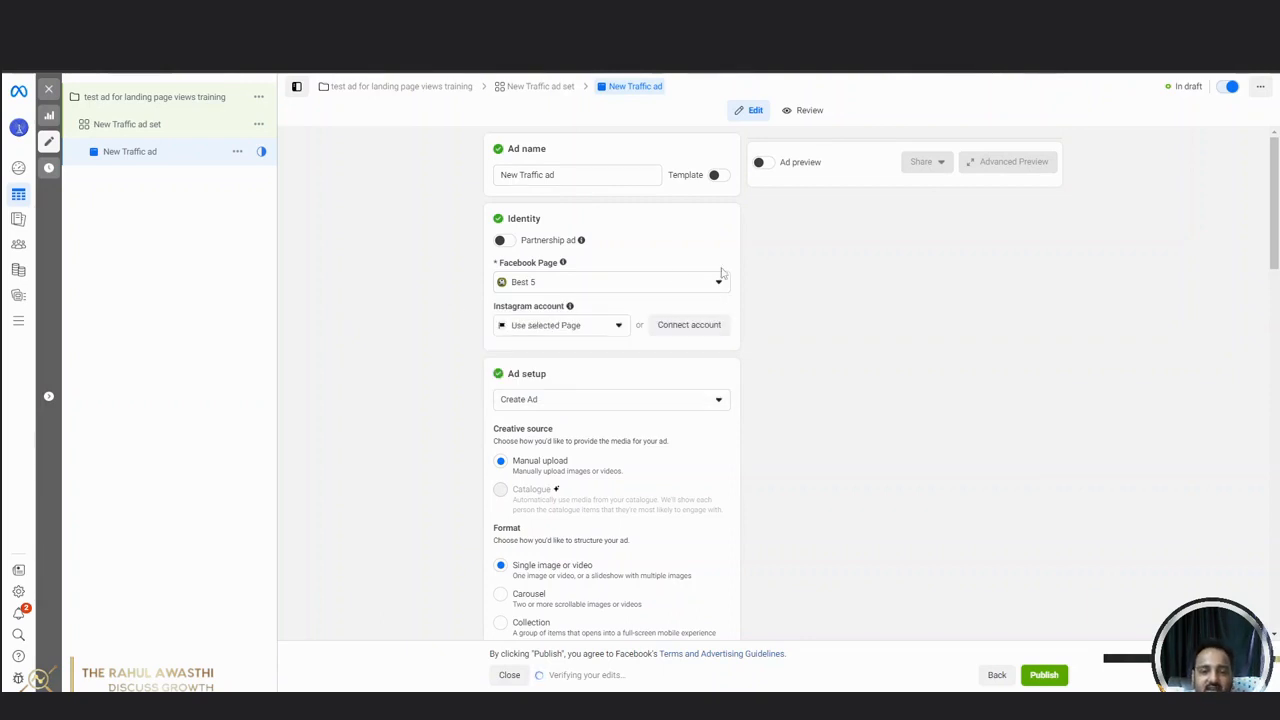
pyautogui.click(651, 287)
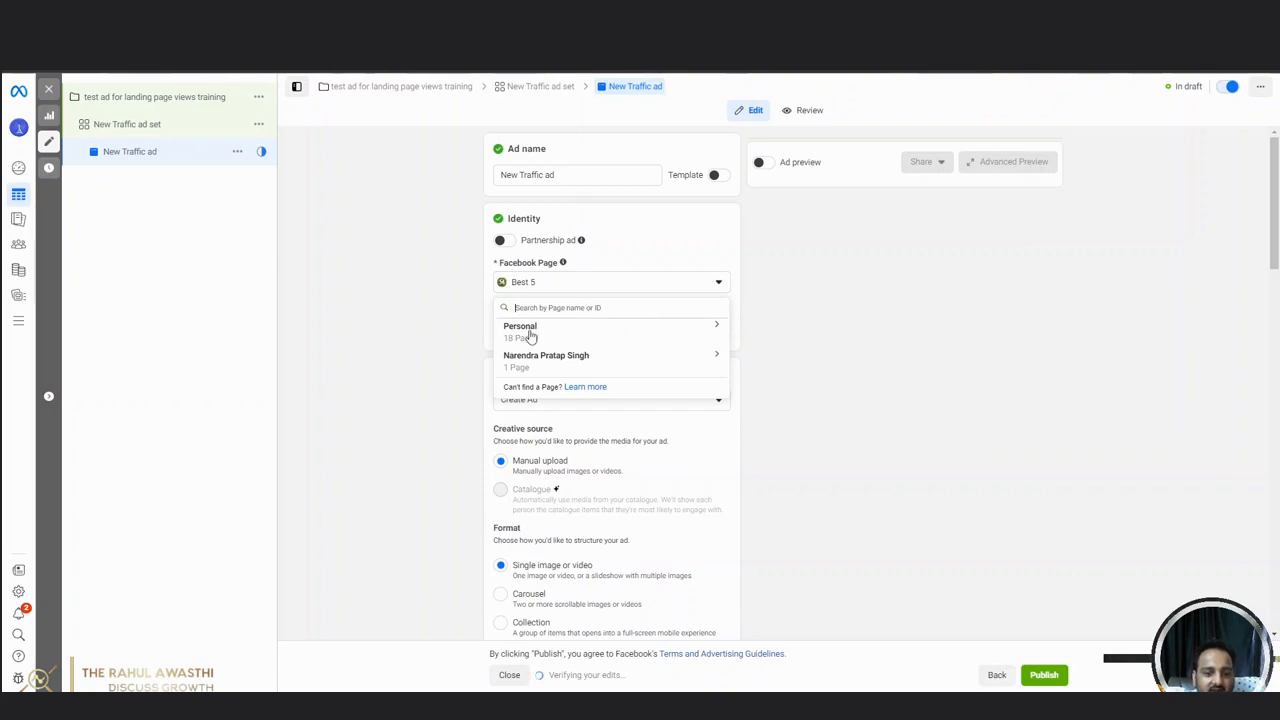
pyautogui.click(540, 333)
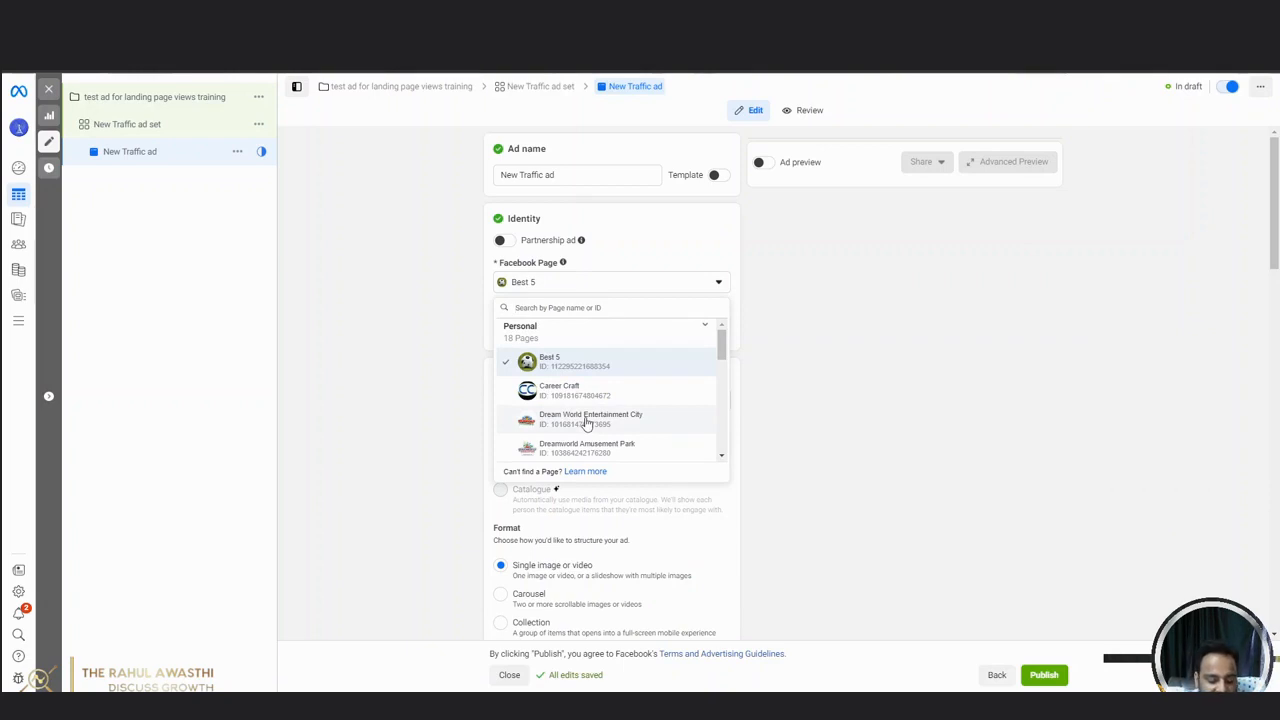
pyautogui.write('i')
pyautogui.write('tu')
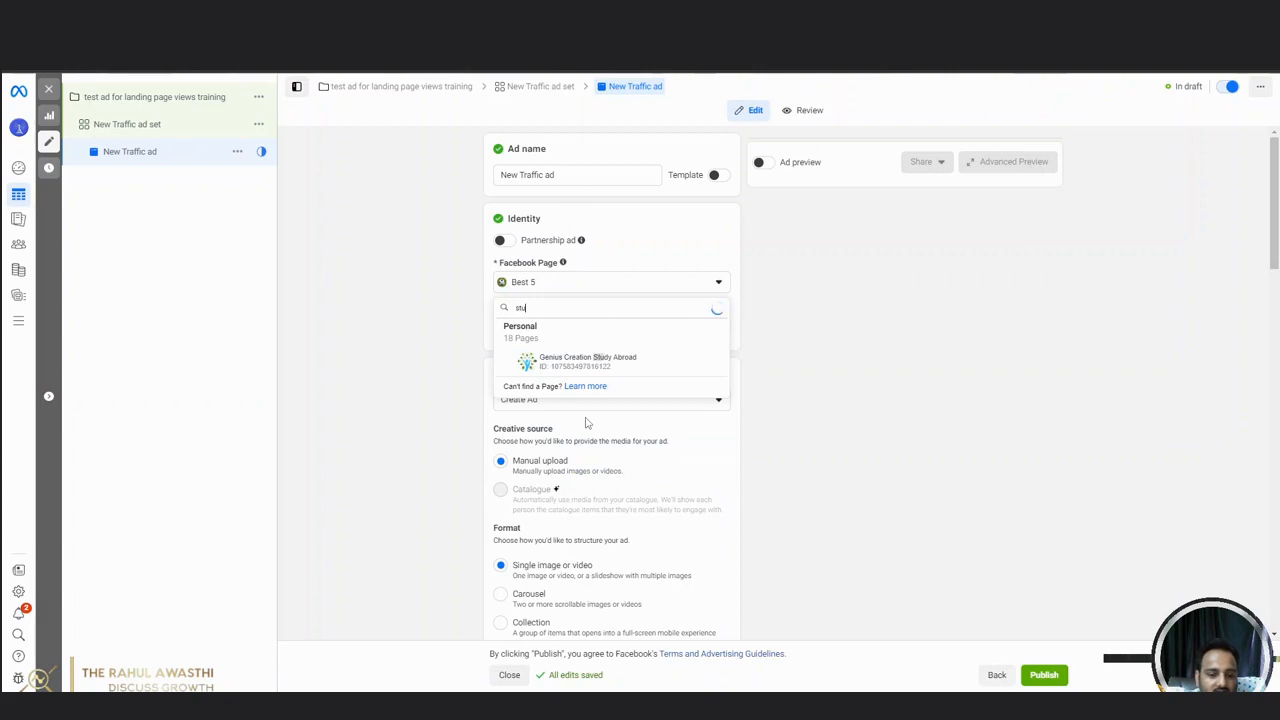
pyautogui.click(585, 367)
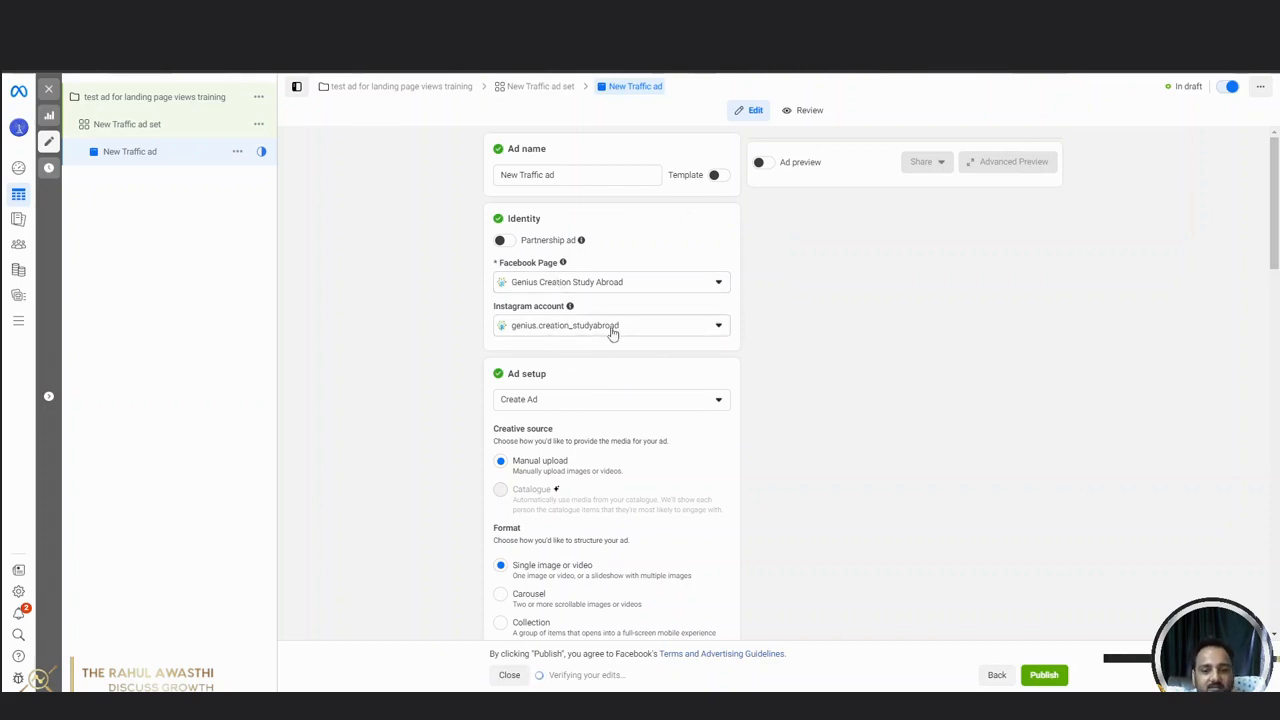
# Keep the ad format as Single image or video and disable Multi-advertiser ads.
pyautogui.scroll(-3, 434, 330)
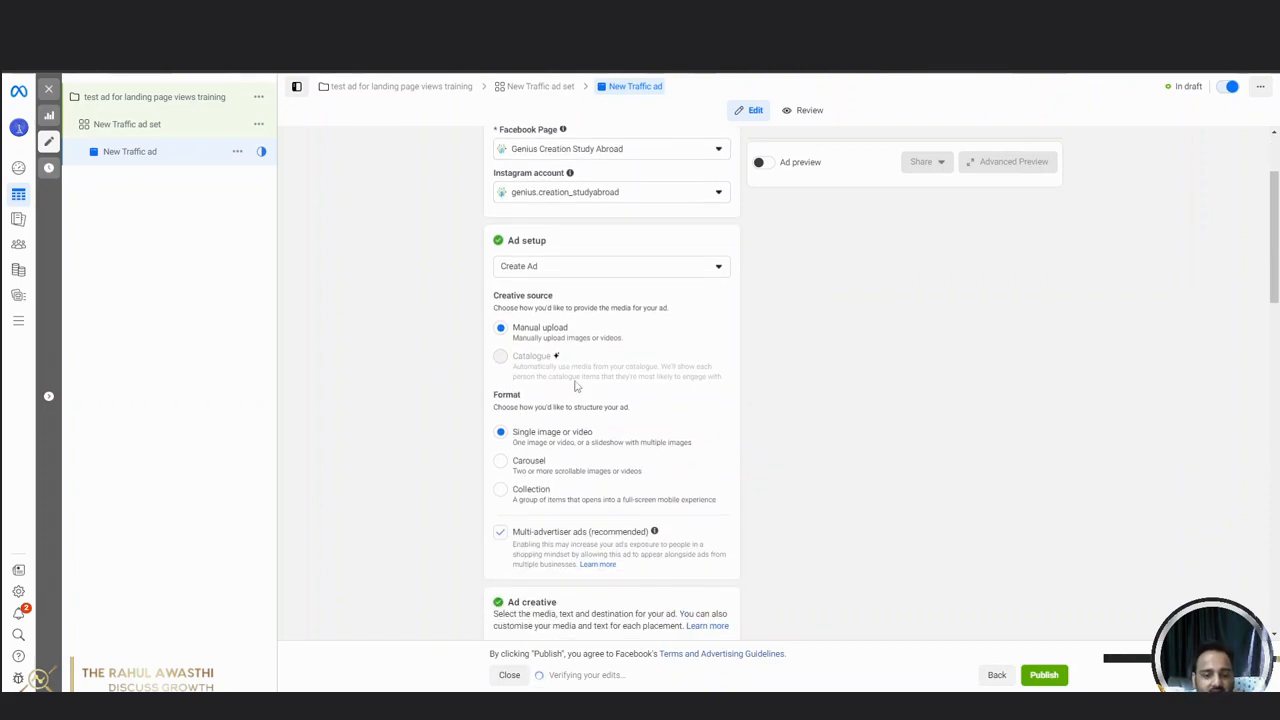
pyautogui.click(500, 432)
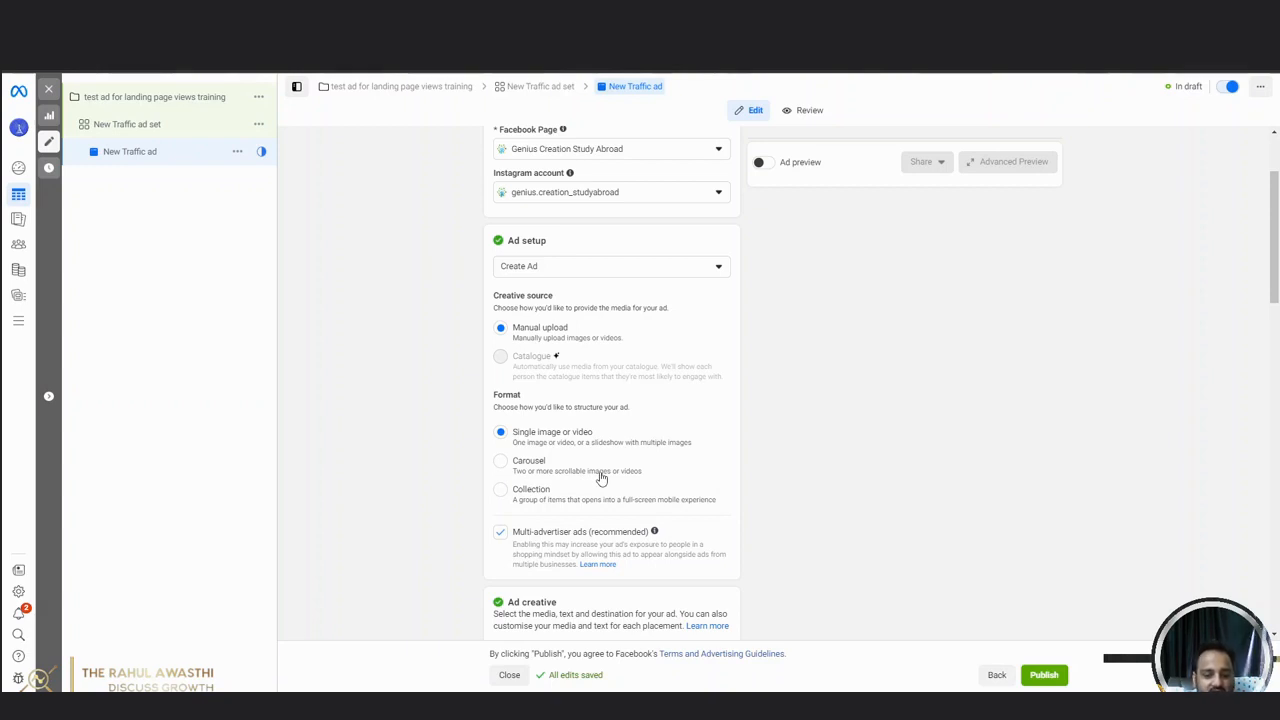
pyautogui.click(501, 533)
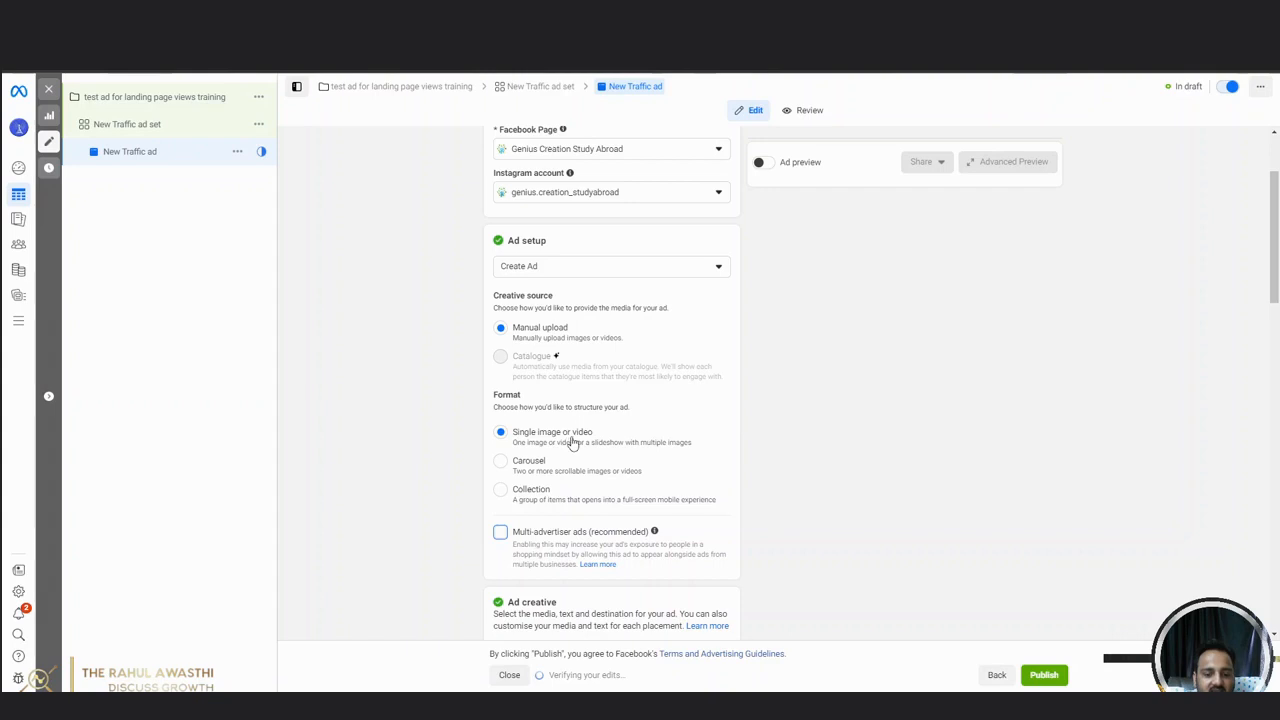
pyautogui.moveTo(531, 334)
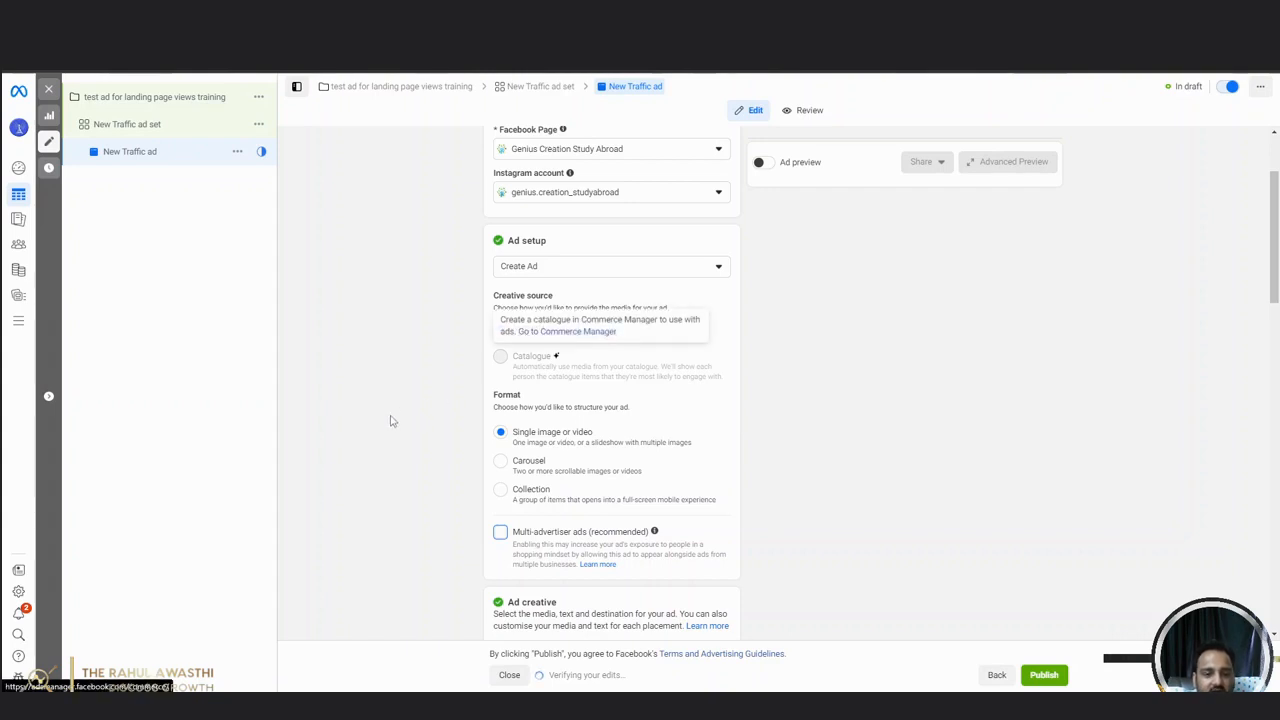
# Add the square 1005 × 1005 Digital Marketing account image as the ad creative's media and continue to cropping.
pyautogui.scroll(-2, 420, 434)
pyautogui.scroll(-1, 424, 437)
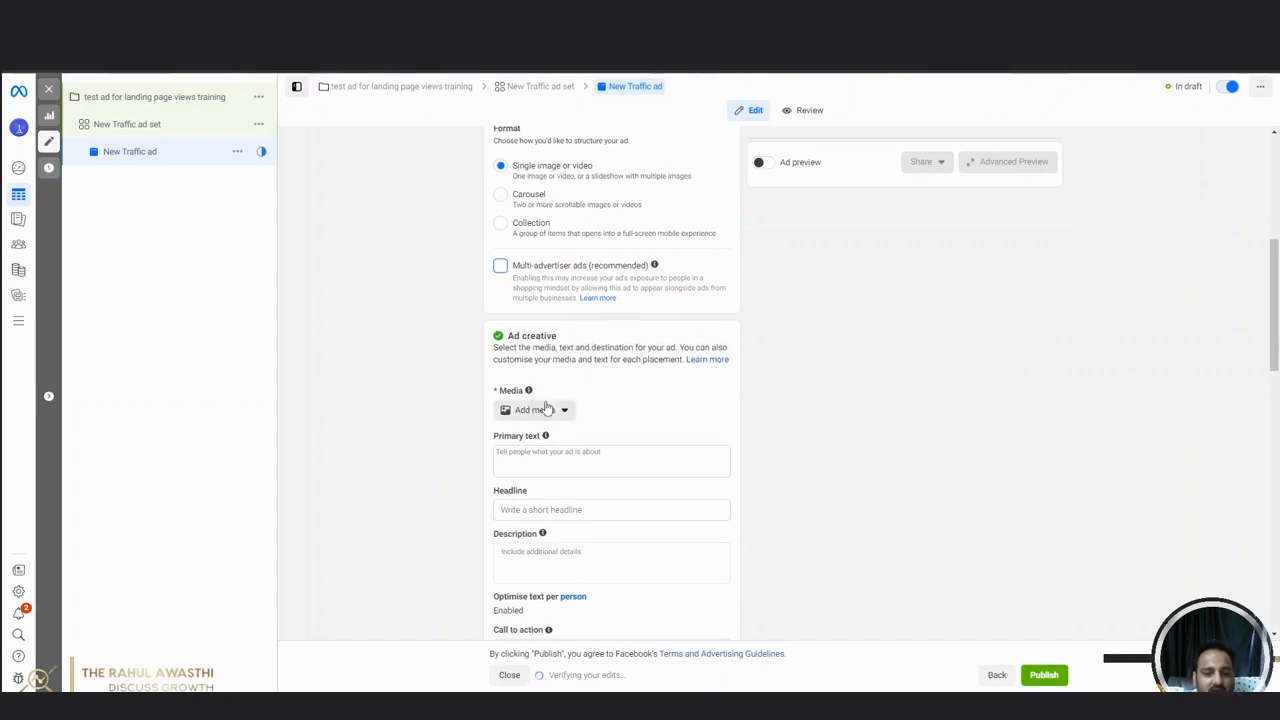
pyautogui.scroll(-1, 585, 380)
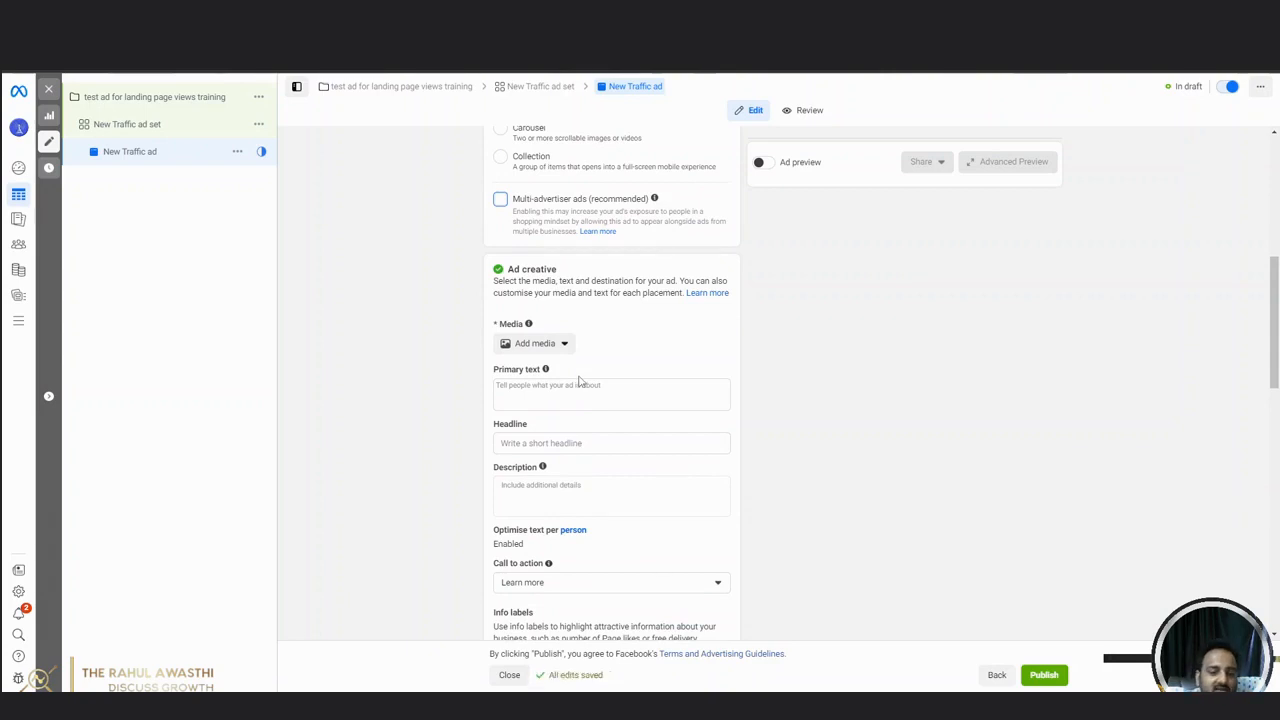
pyautogui.scroll(-1, 575, 370)
pyautogui.click(538, 280)
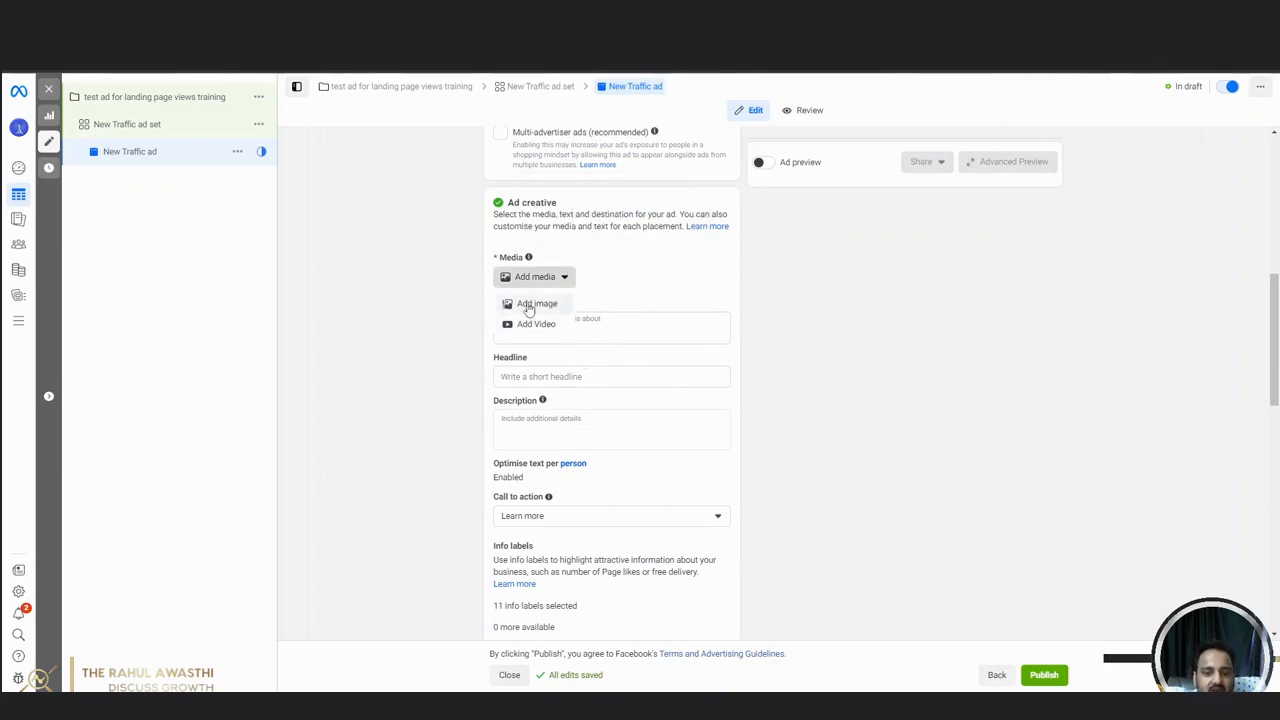
pyautogui.click(529, 308)
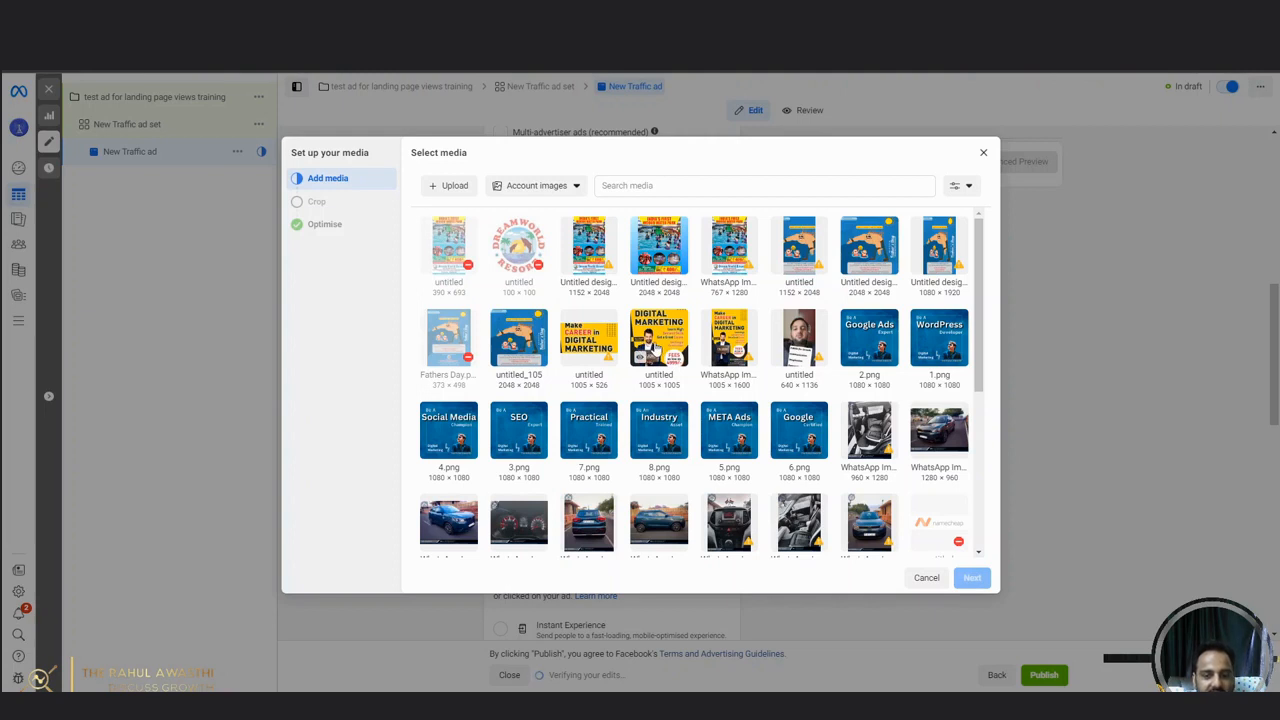
pyautogui.click(659, 340)
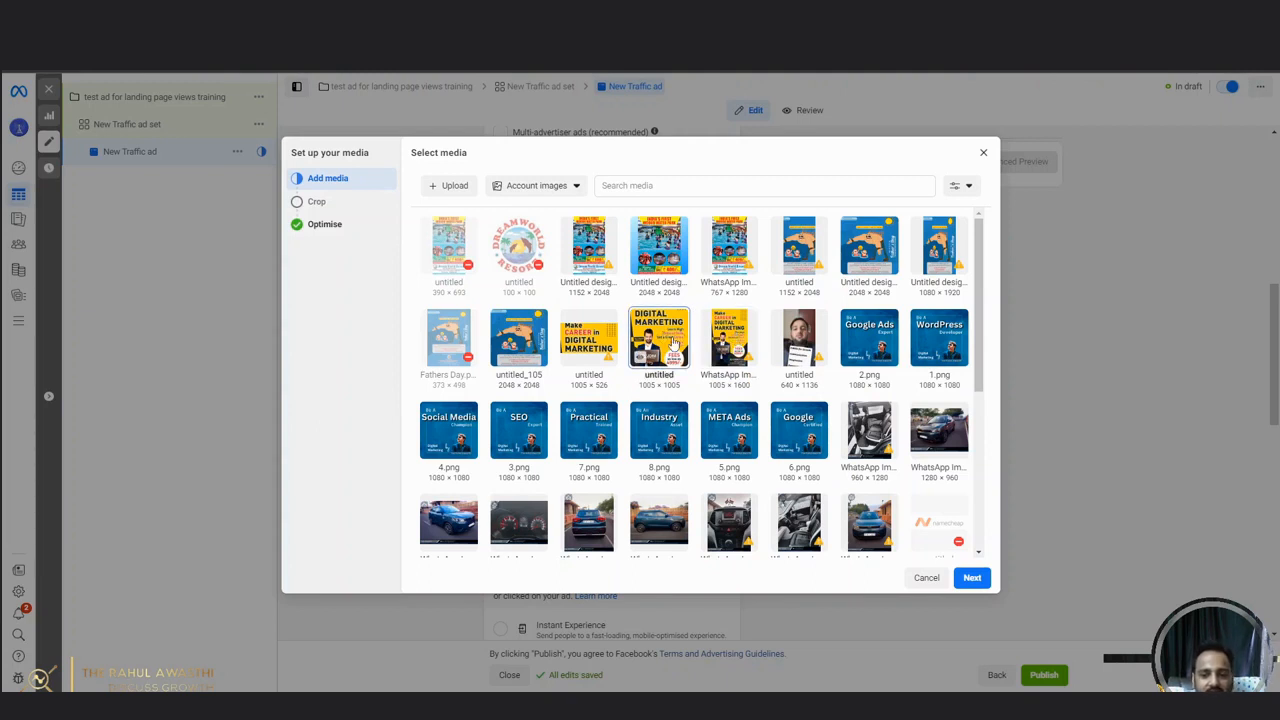
pyautogui.click(972, 577)
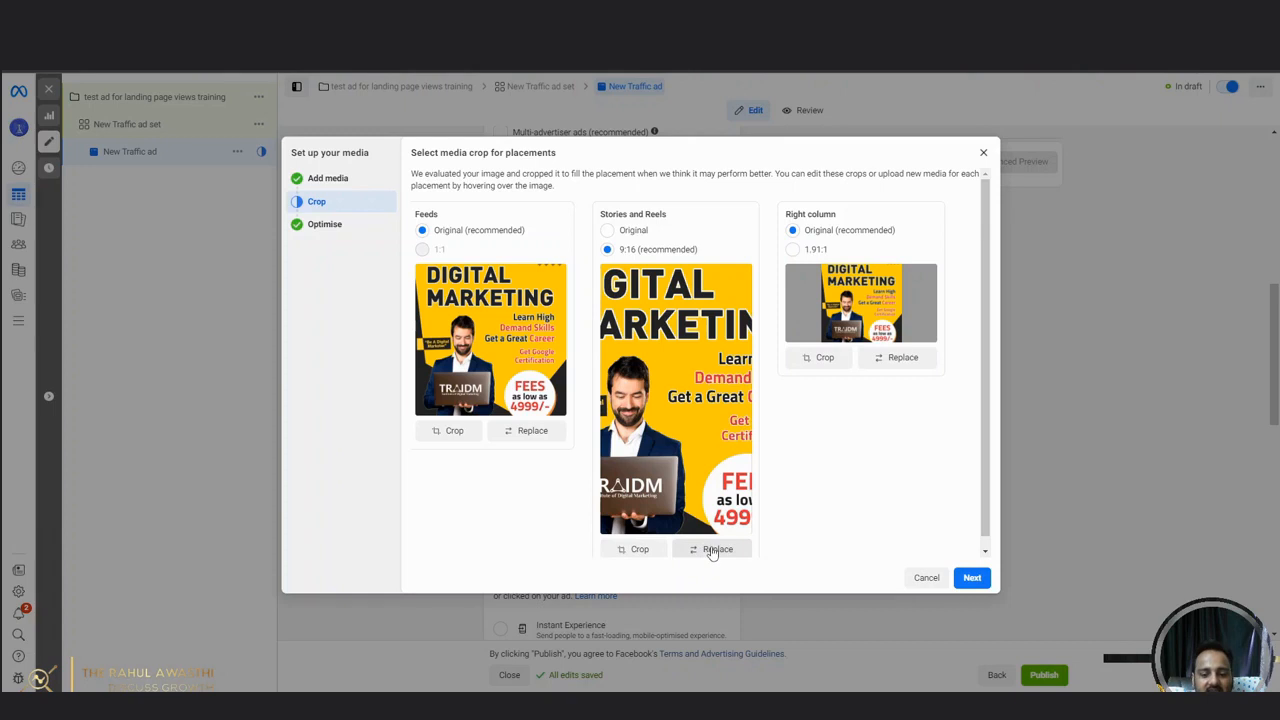
# Replace the Stories and Reels media with the vertical 1005 × 1600 Digital Marketing image.
pyautogui.click(712, 550)
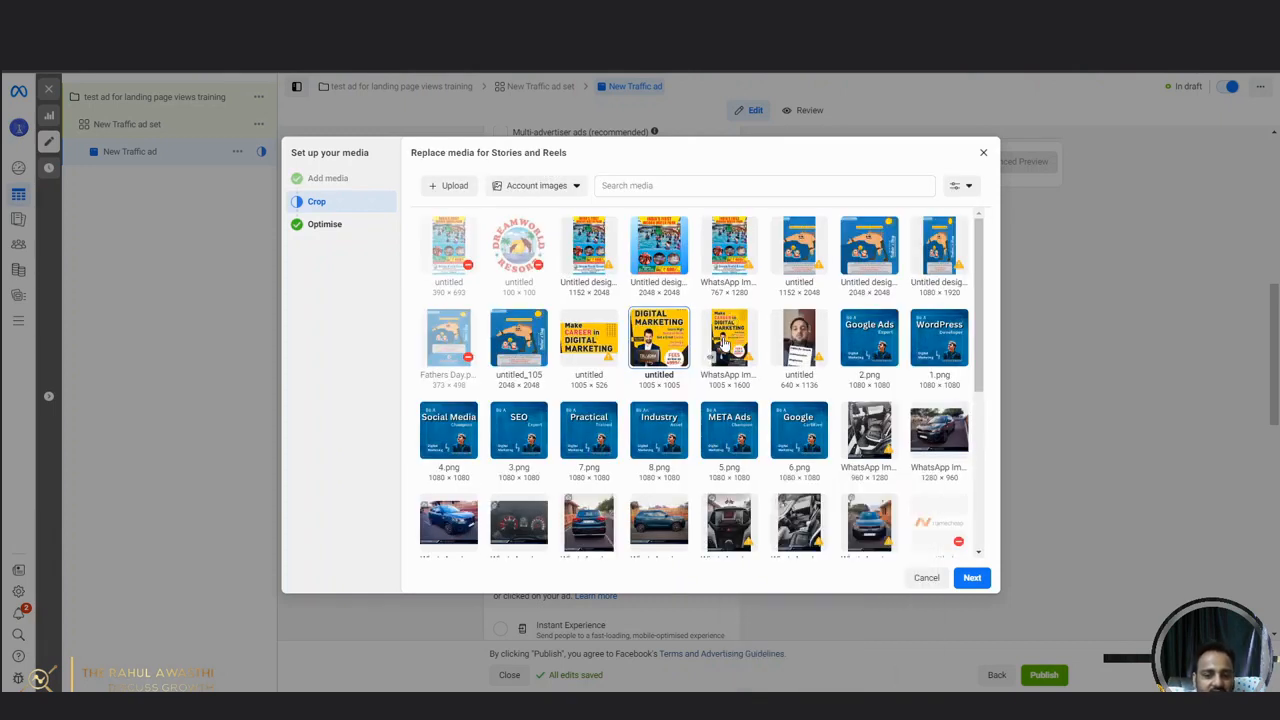
pyautogui.click(724, 342)
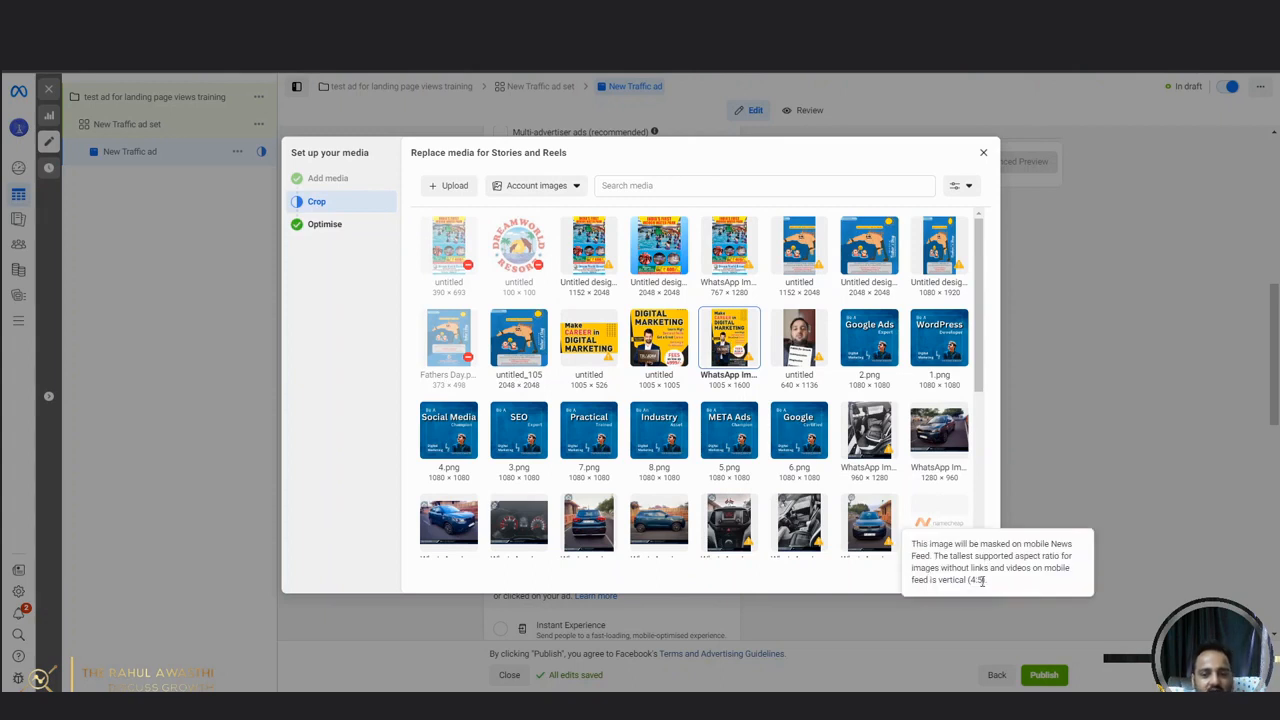
pyautogui.click(966, 583)
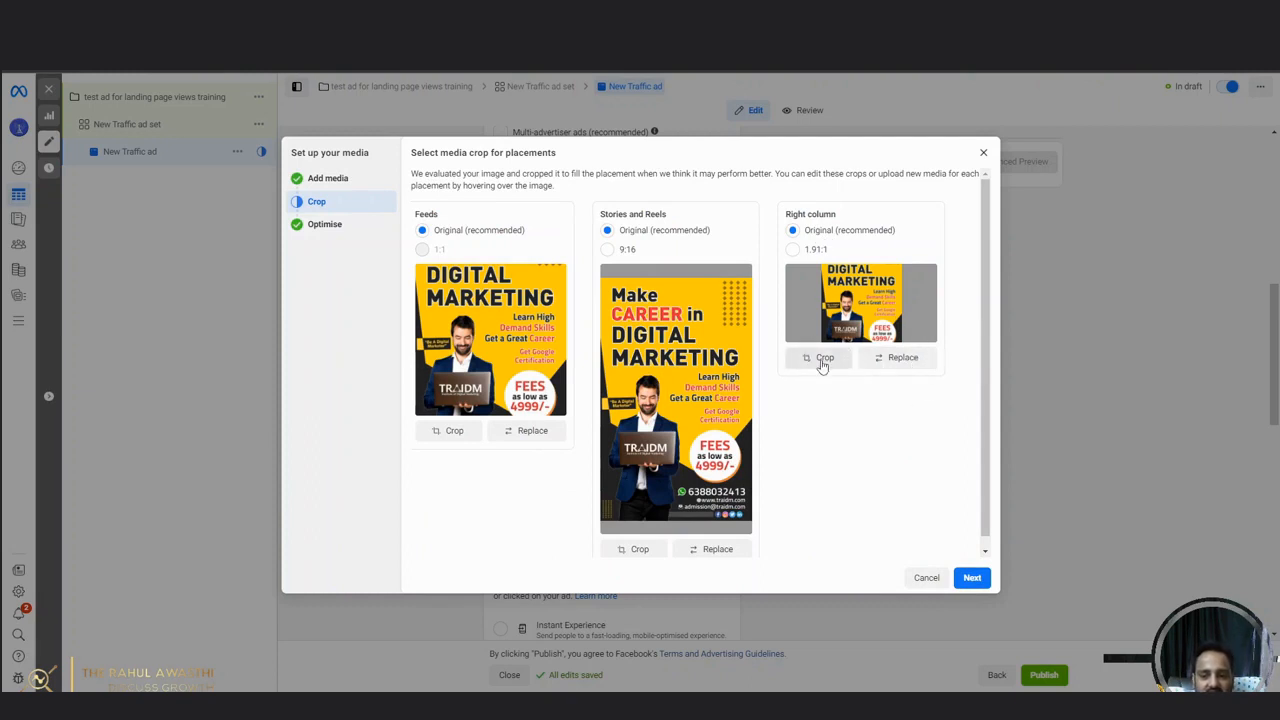
# Crop the Right column image to 1.91:1, reposition it within the frame and continue to the optimisation stage.
pyautogui.click(793, 250)
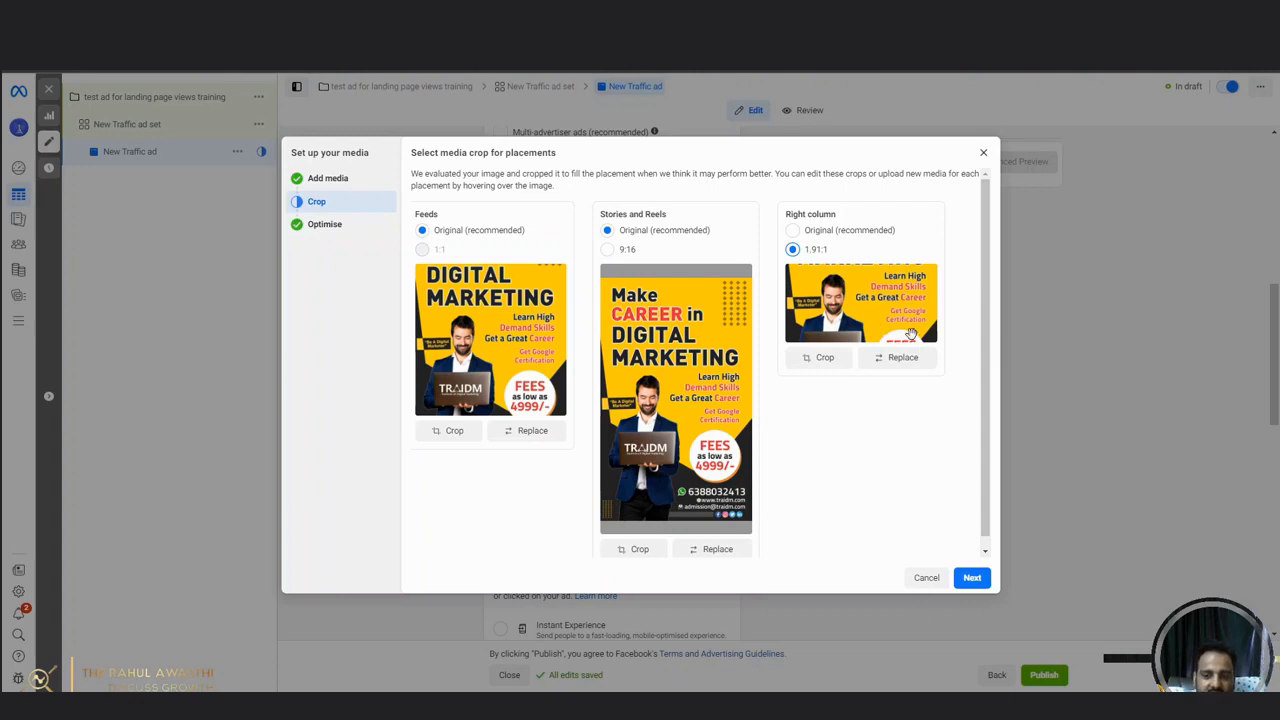
pyautogui.moveTo(911, 334); pyautogui.dragTo(909, 246)
pyautogui.moveTo(908, 290); pyautogui.dragTo(924, 392)
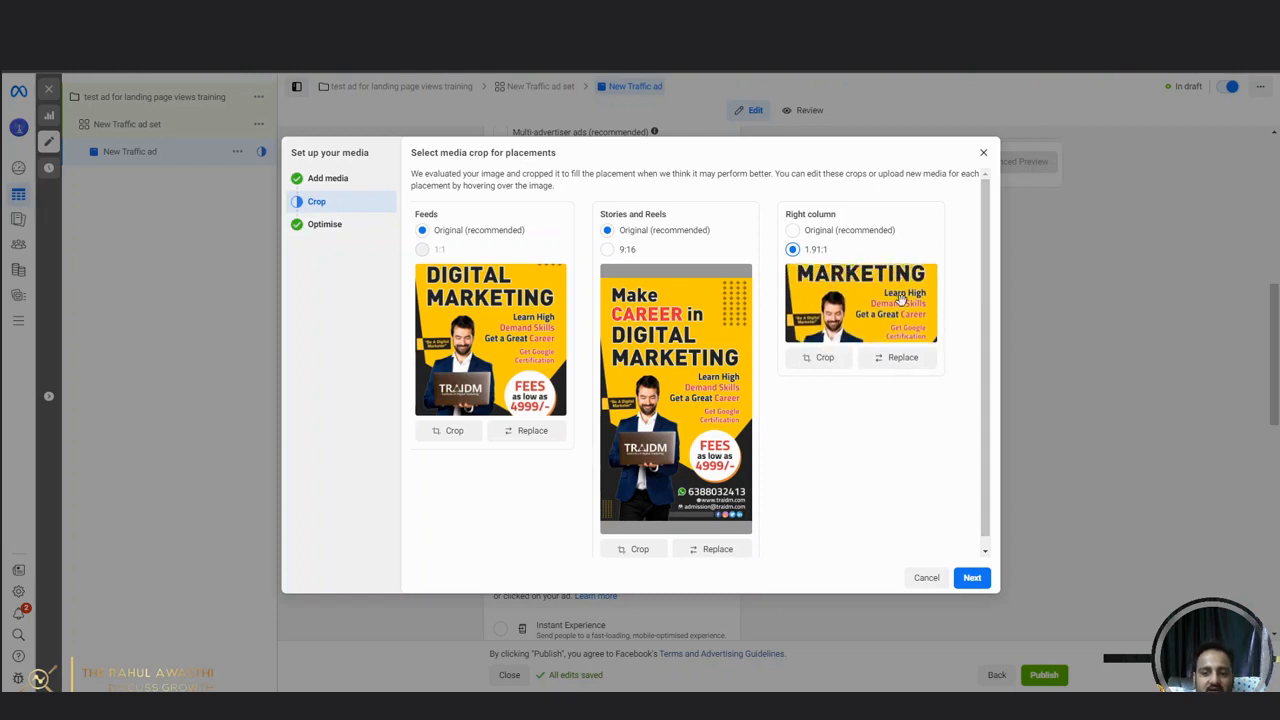
pyautogui.moveTo(901, 300); pyautogui.dragTo(902, 301)
pyautogui.click(973, 578)
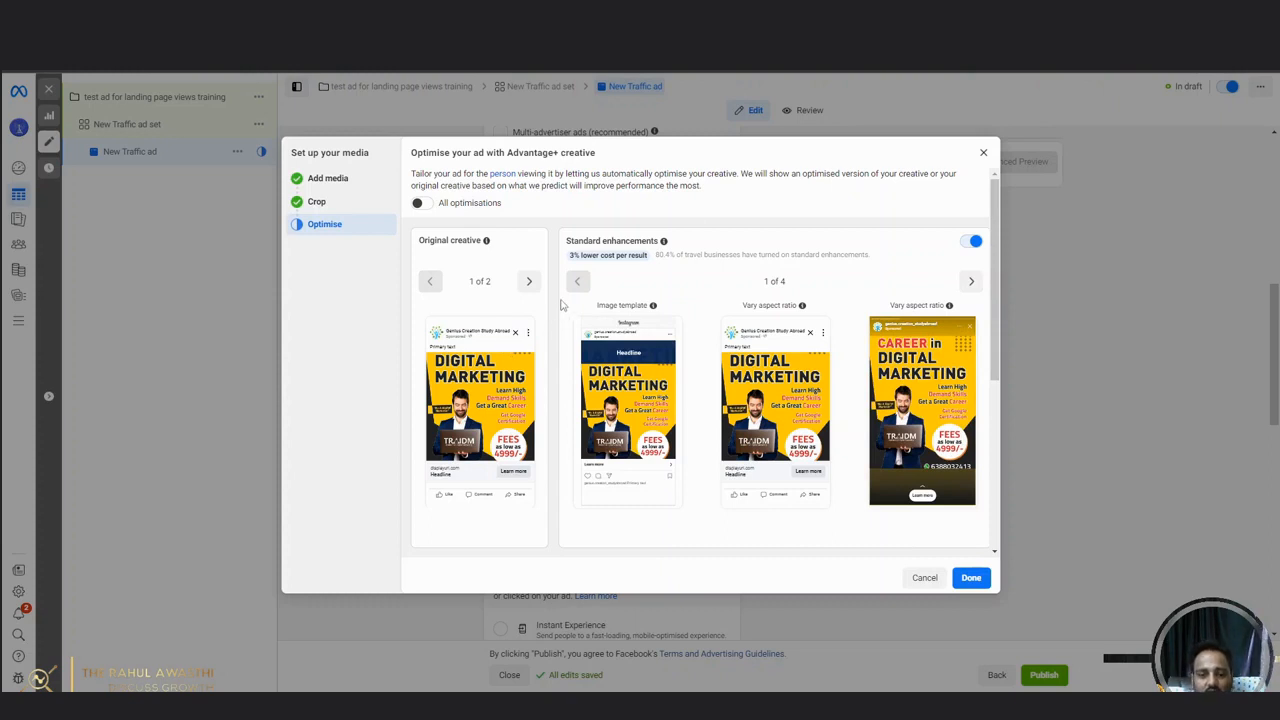
# Turn on all Advantage+ creative optimisations and look through the standard enhancement previews.
pyautogui.moveTo(487, 241)
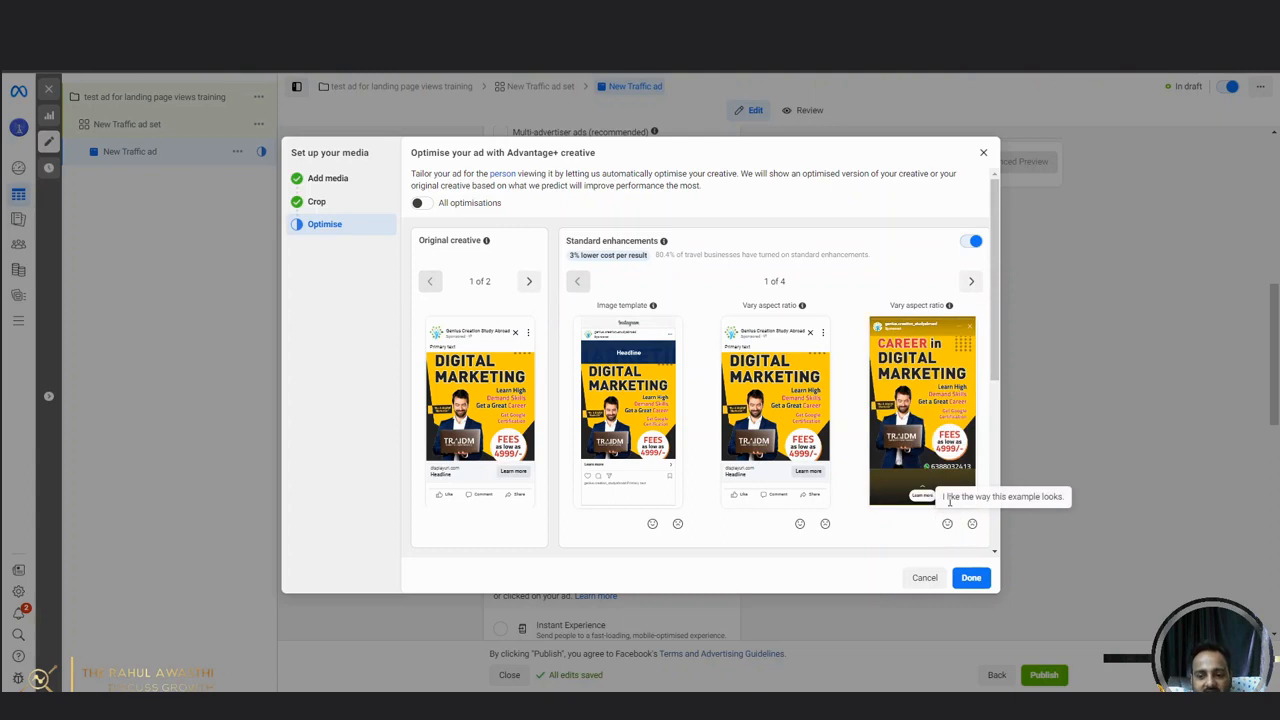
pyautogui.click(420, 205)
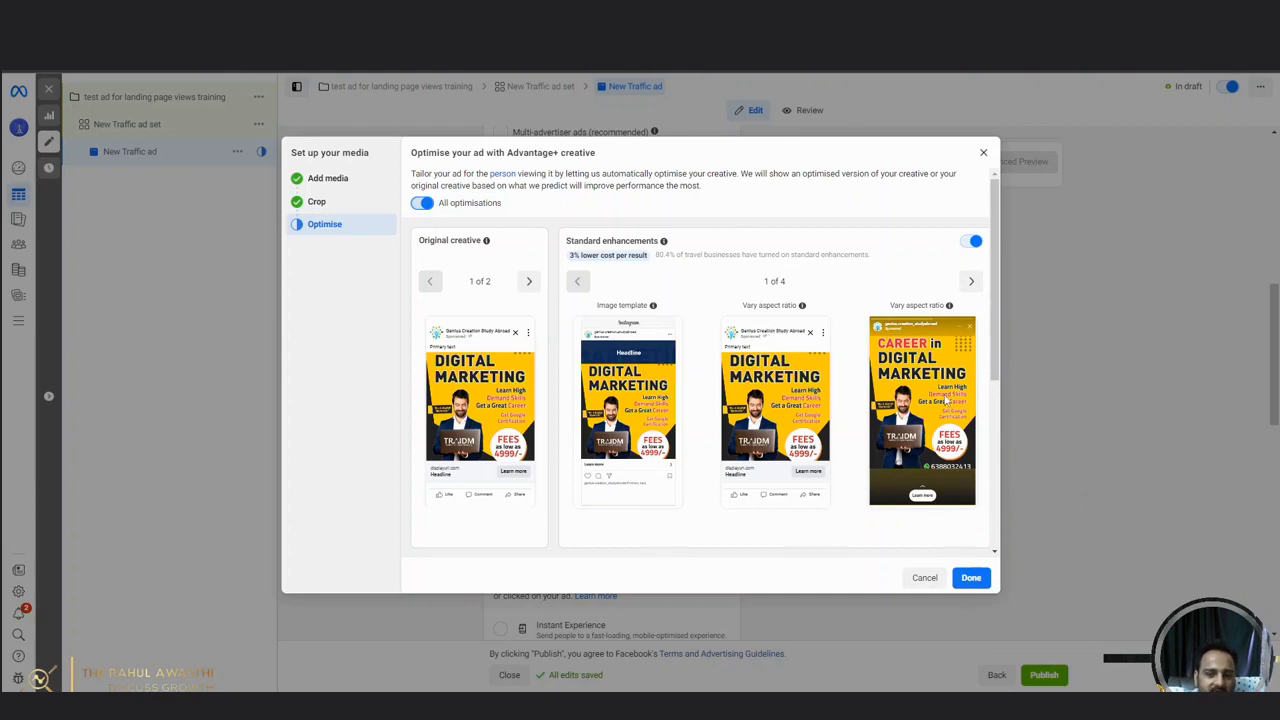
pyautogui.scroll(-3, 943, 400)
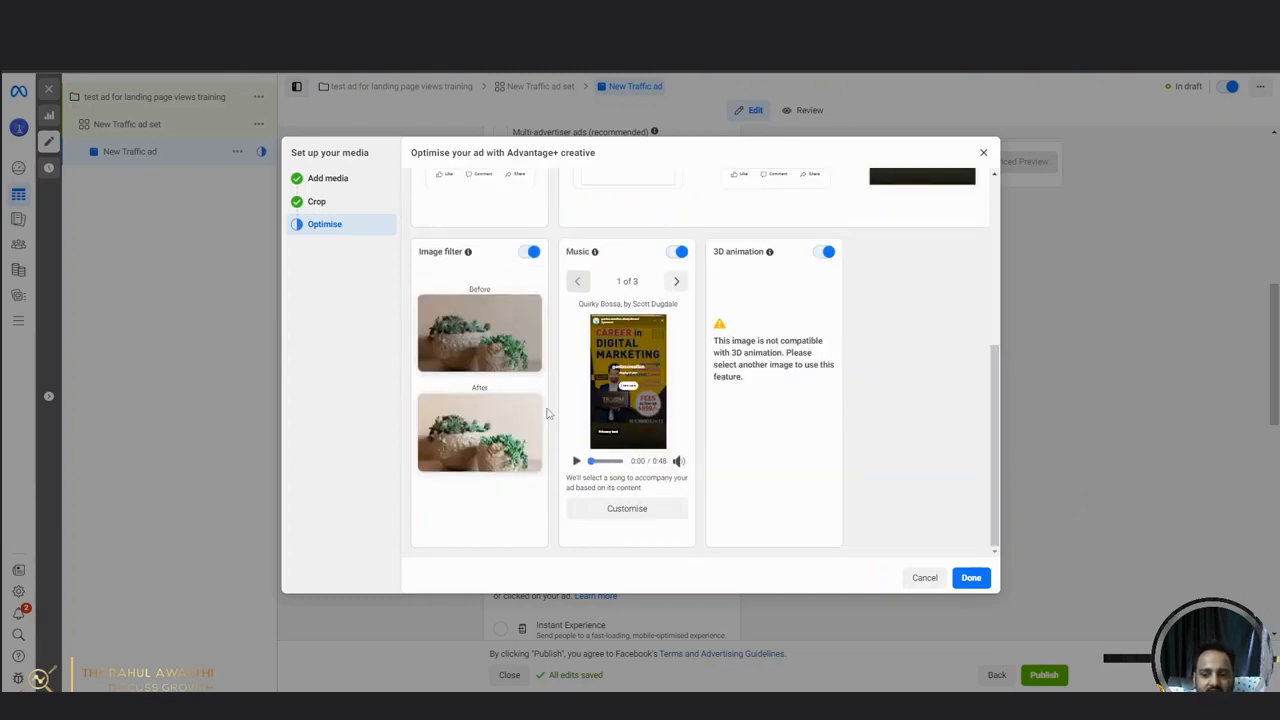
pyautogui.scroll(5, 600, 405)
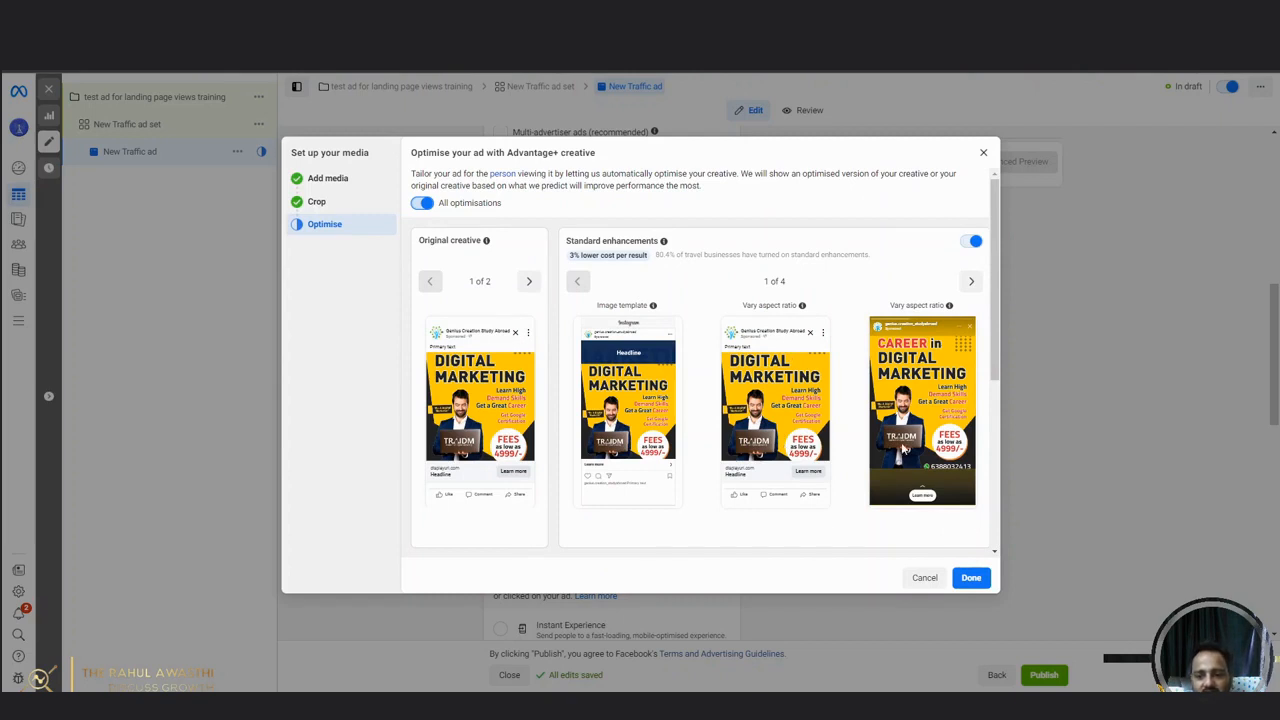
pyautogui.click(971, 282)
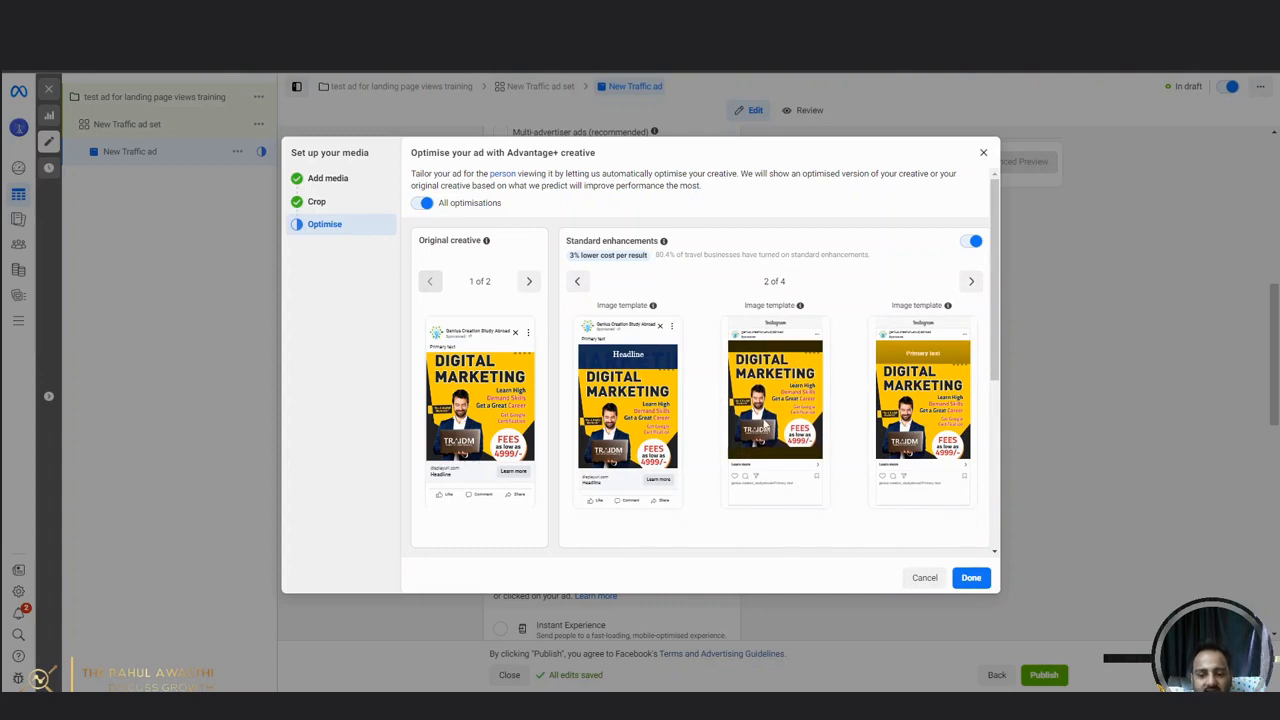
# Turn off the 3D animation optimisation and finish the media setup.
pyautogui.scroll(-5, 763, 424)
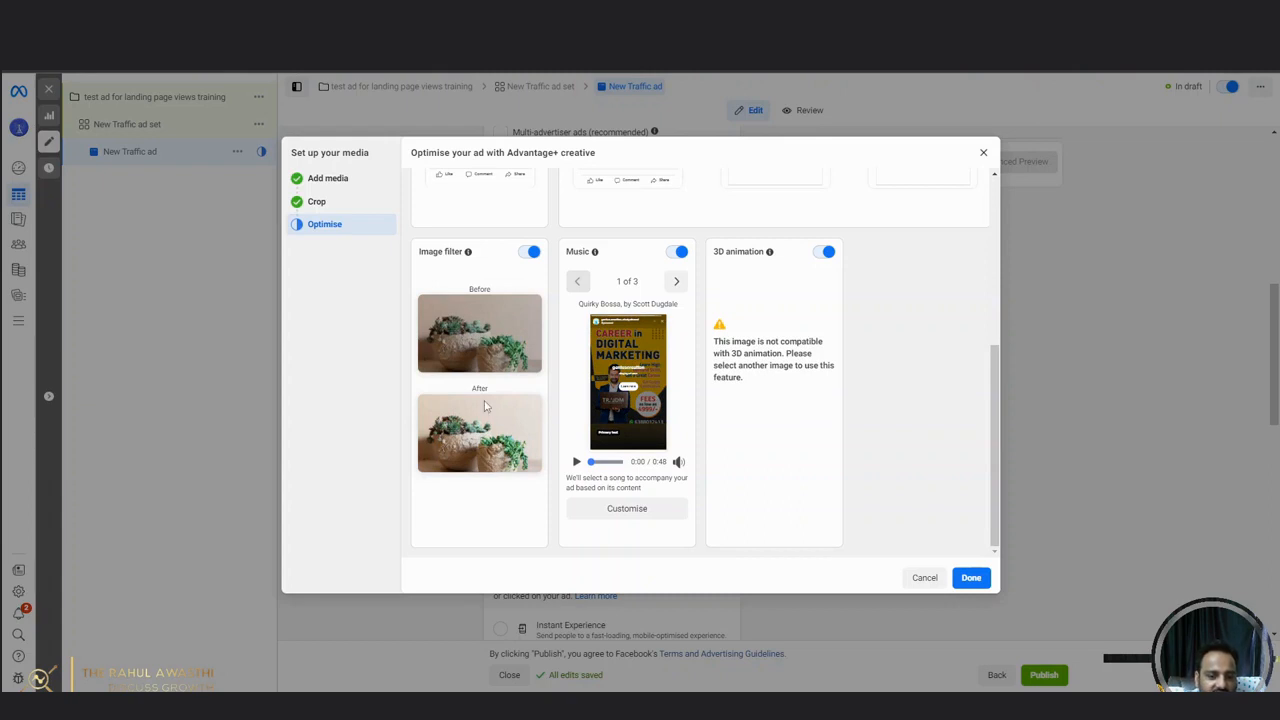
pyautogui.click(820, 251)
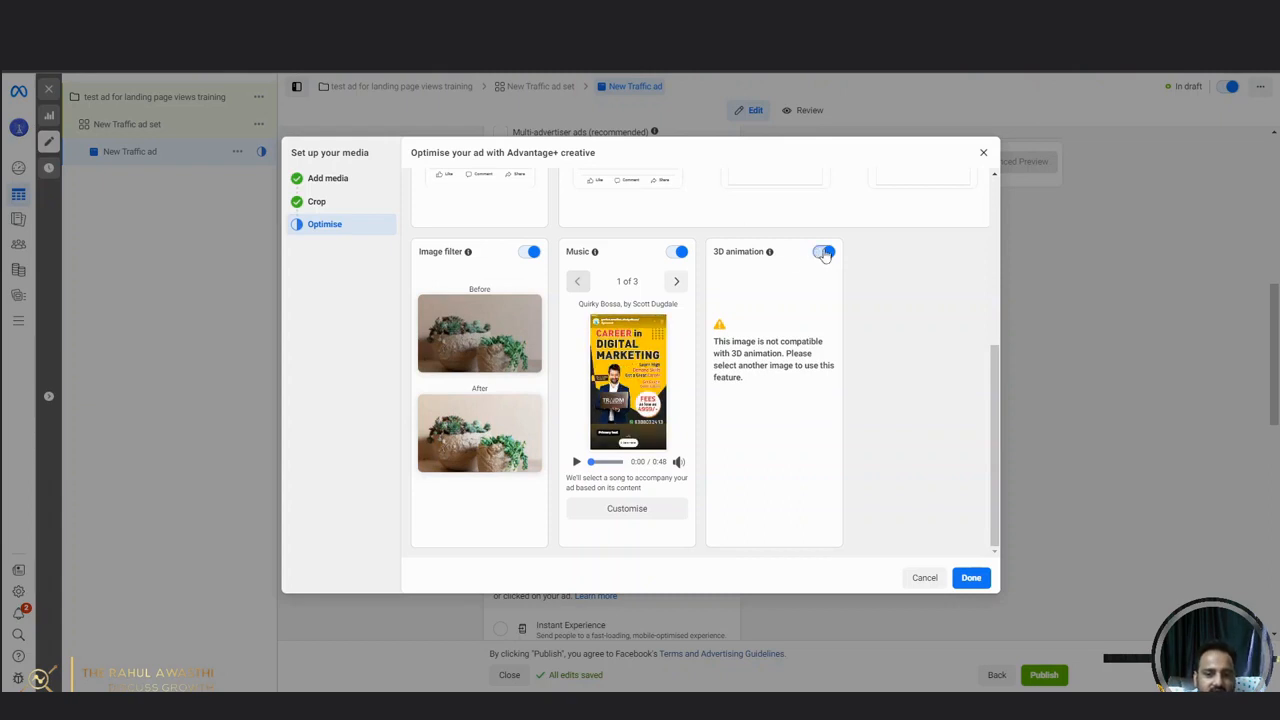
pyautogui.click(975, 582)
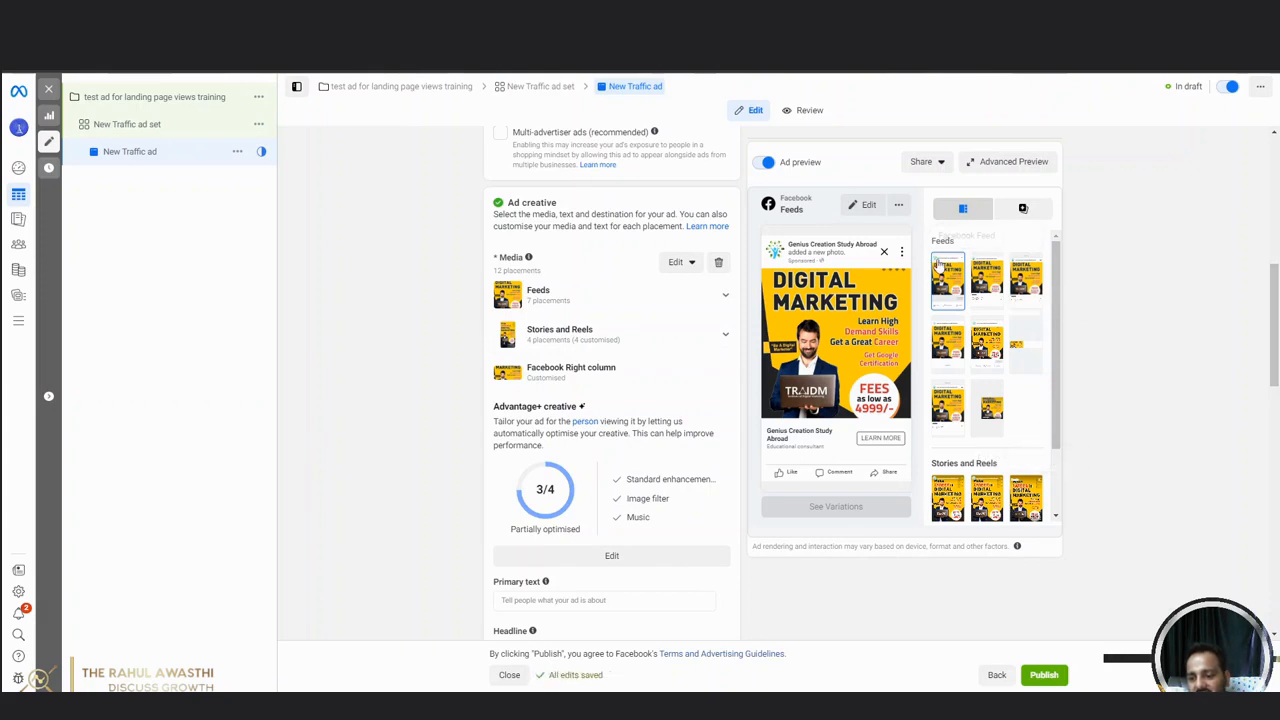
# Copy the first ad copy, "Discover Your Path to Success", from the ChatGPT conversation and paste it as the ad's primary text in Ads Manager.
pyautogui.moveTo(1062, 270); pyautogui.dragTo(1070, 399)
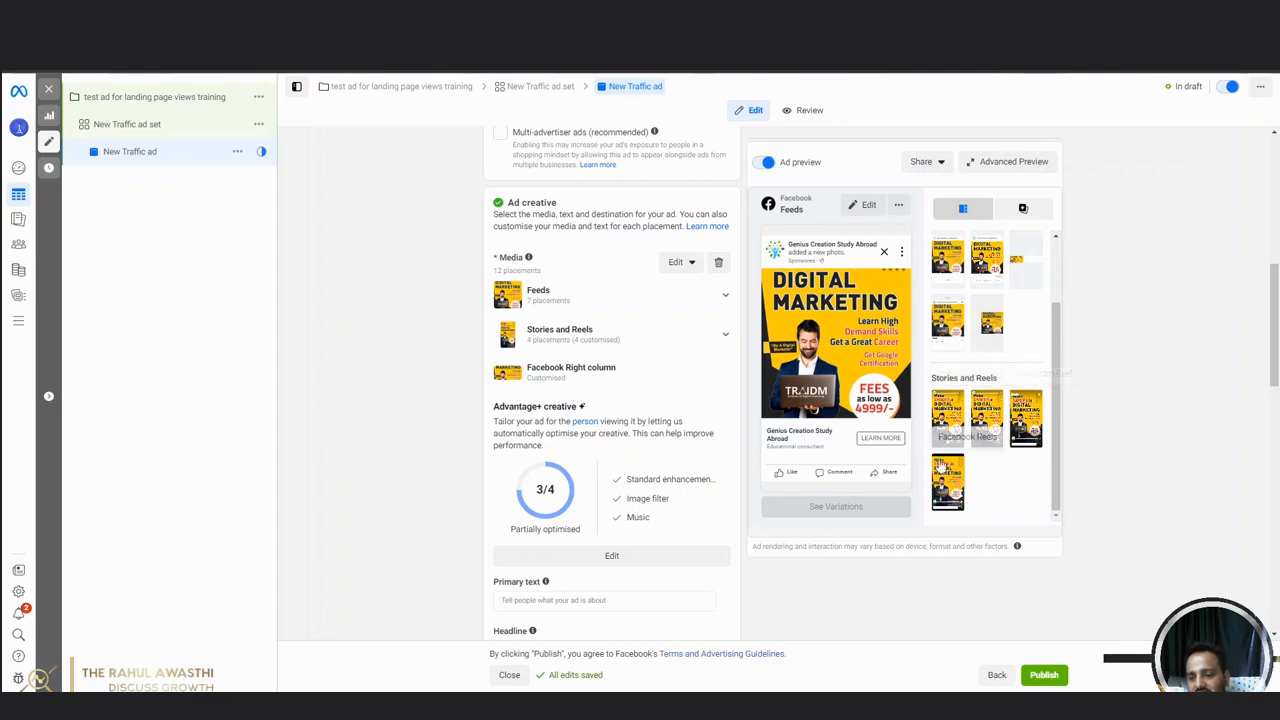
pyautogui.scroll(2, 1059, 418)
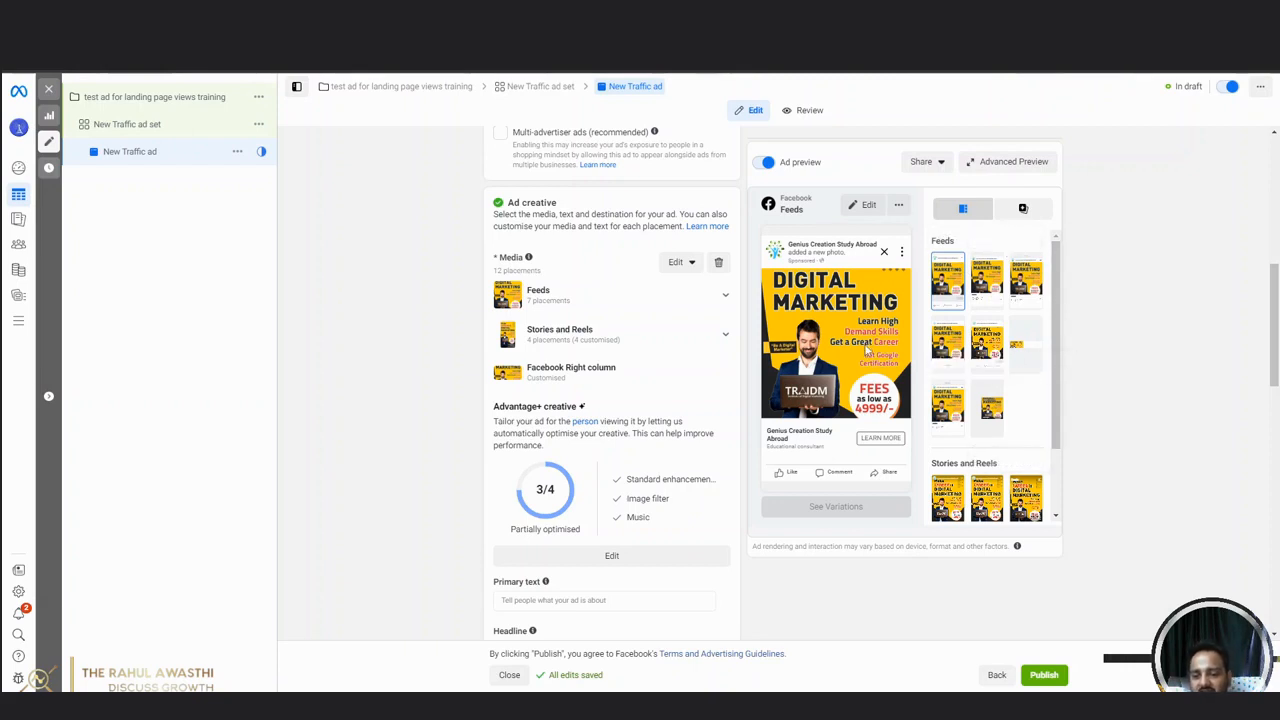
pyautogui.scroll(-3, 613, 428)
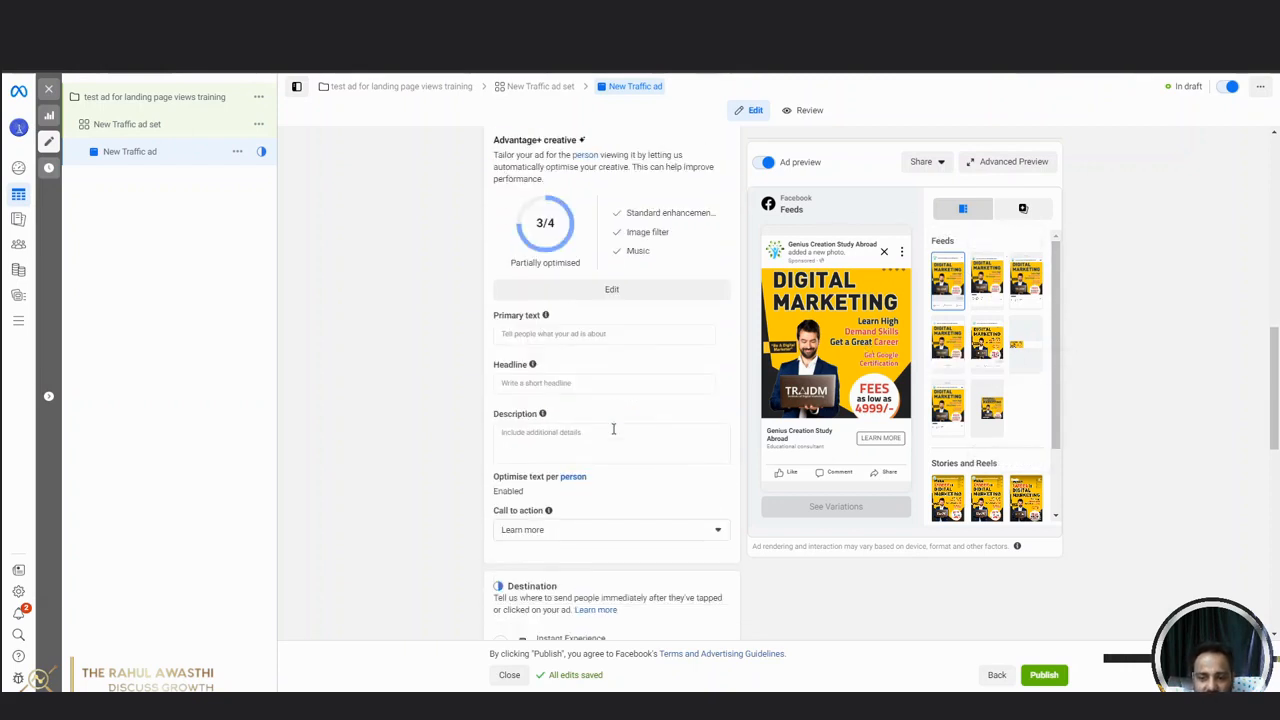
pyautogui.click(574, 335)
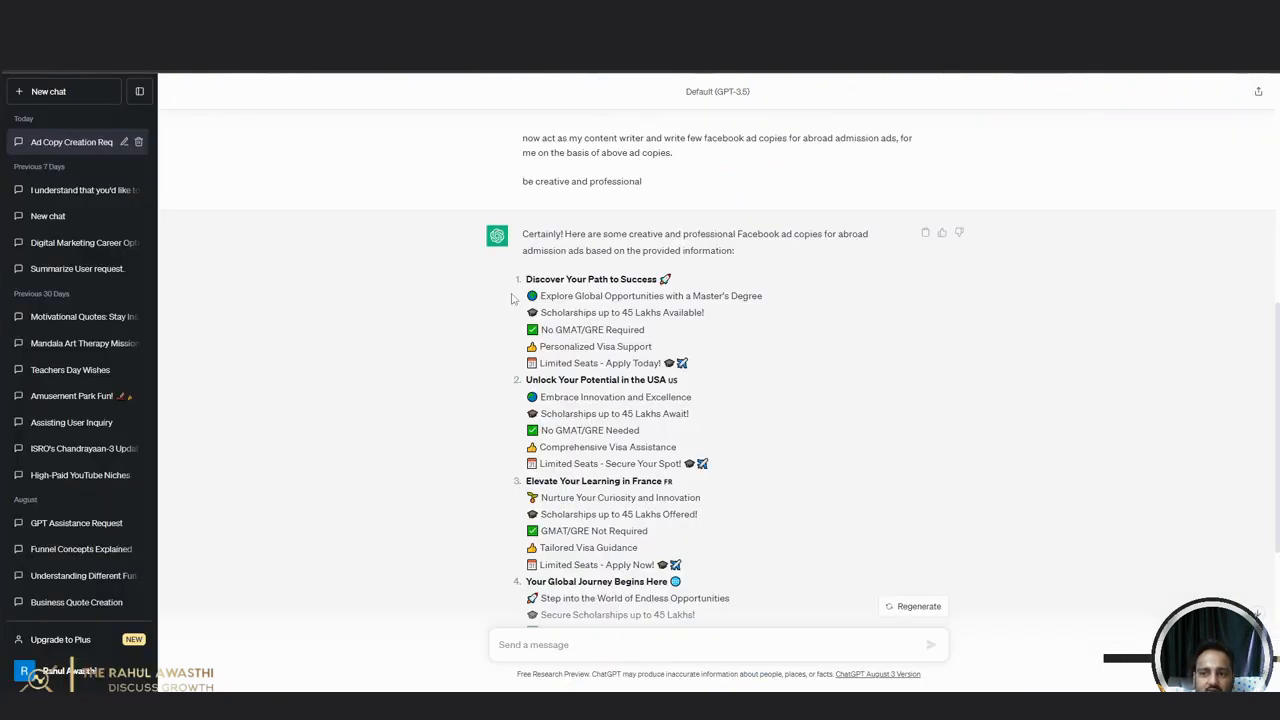
pyautogui.moveTo(526, 284); pyautogui.dragTo(697, 368)
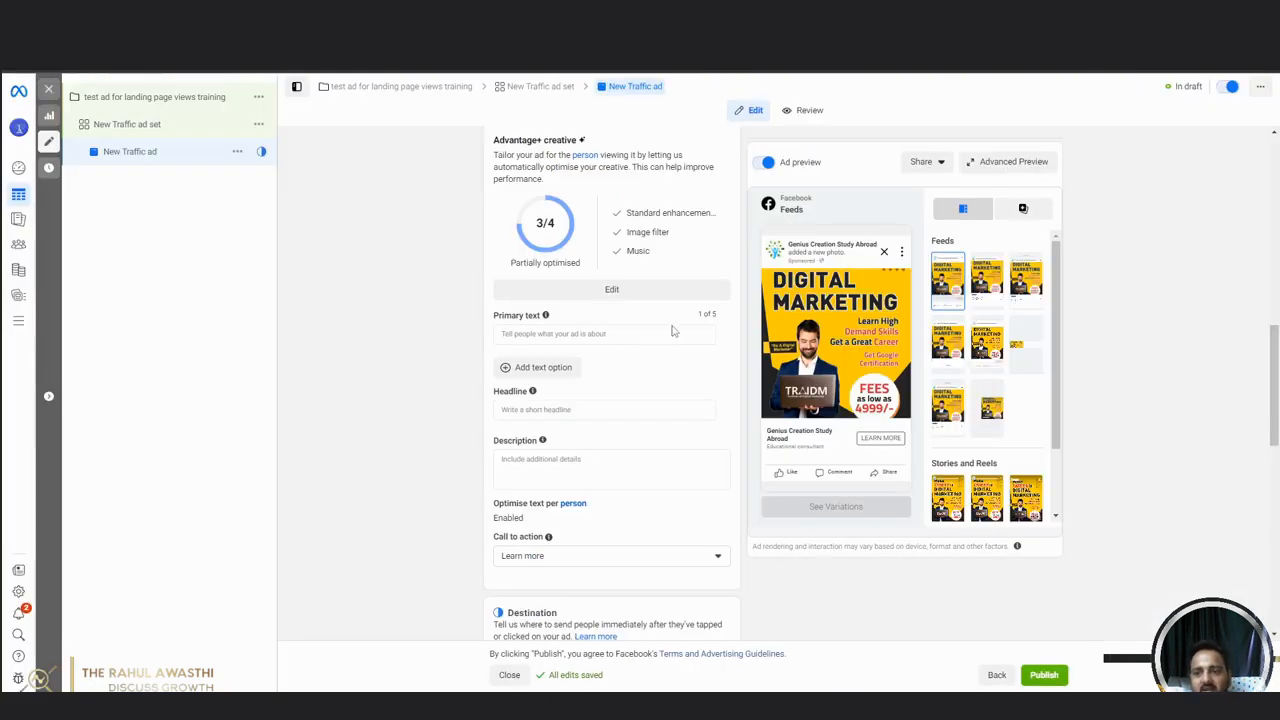
pyautogui.click(619, 335)
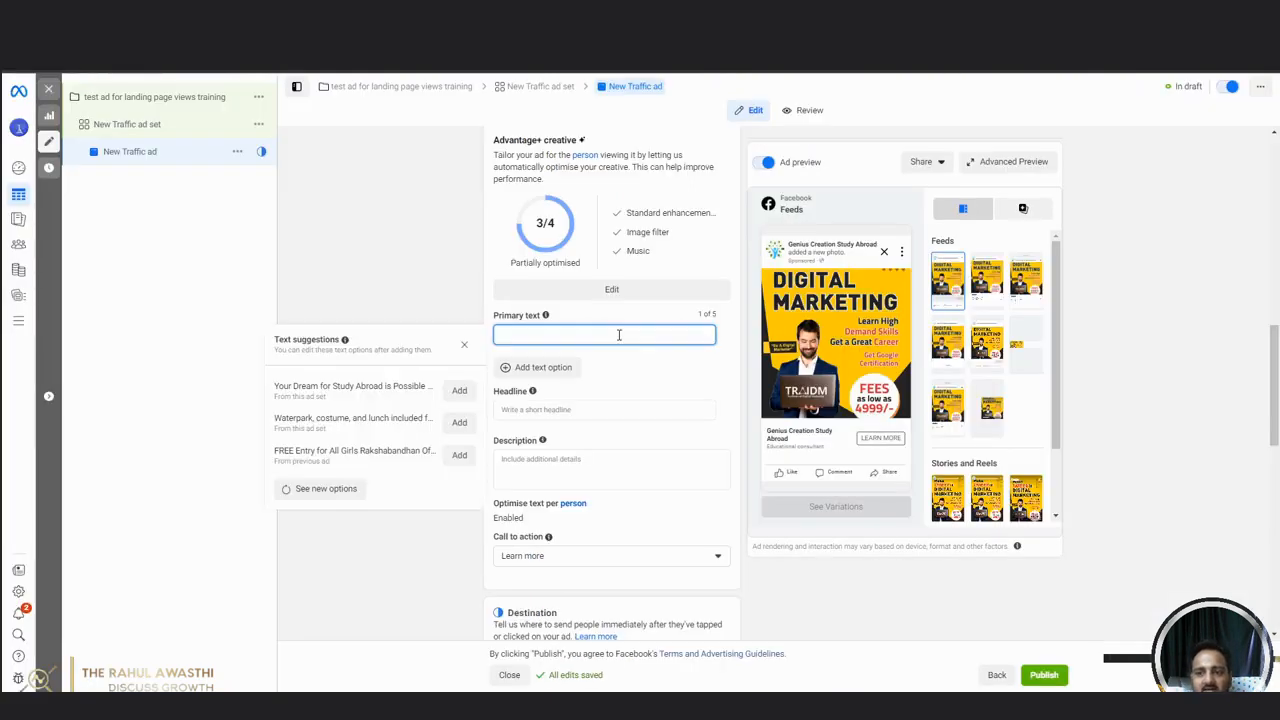
pyautogui.write("Discover Your Path to Success 🚀 🌍 Explore Global Opportunities with a Master's Degree 🎓 Scholarships up to 45 Lakhs Available! ✅ No GMAT/GRE Required 🛂 Personalized Visa Support 📅 Limited Seats - Apply Today! 🎓📩")
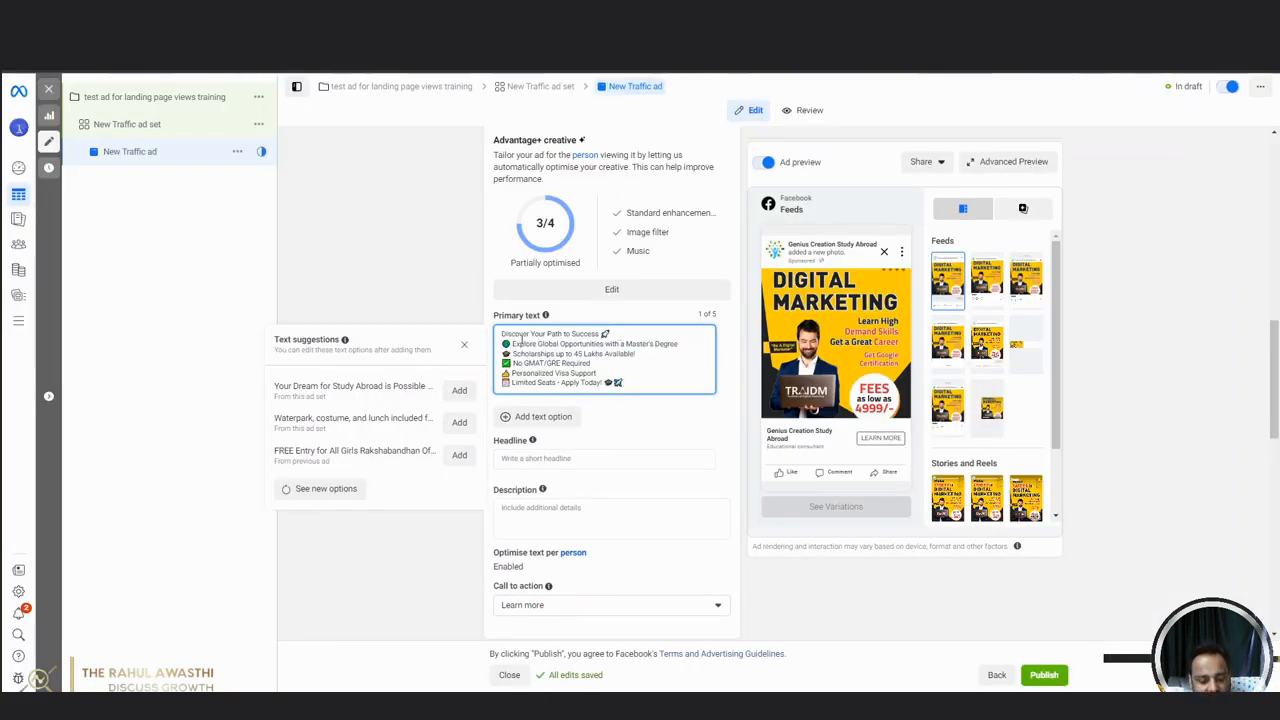
pyautogui.click(426, 264)
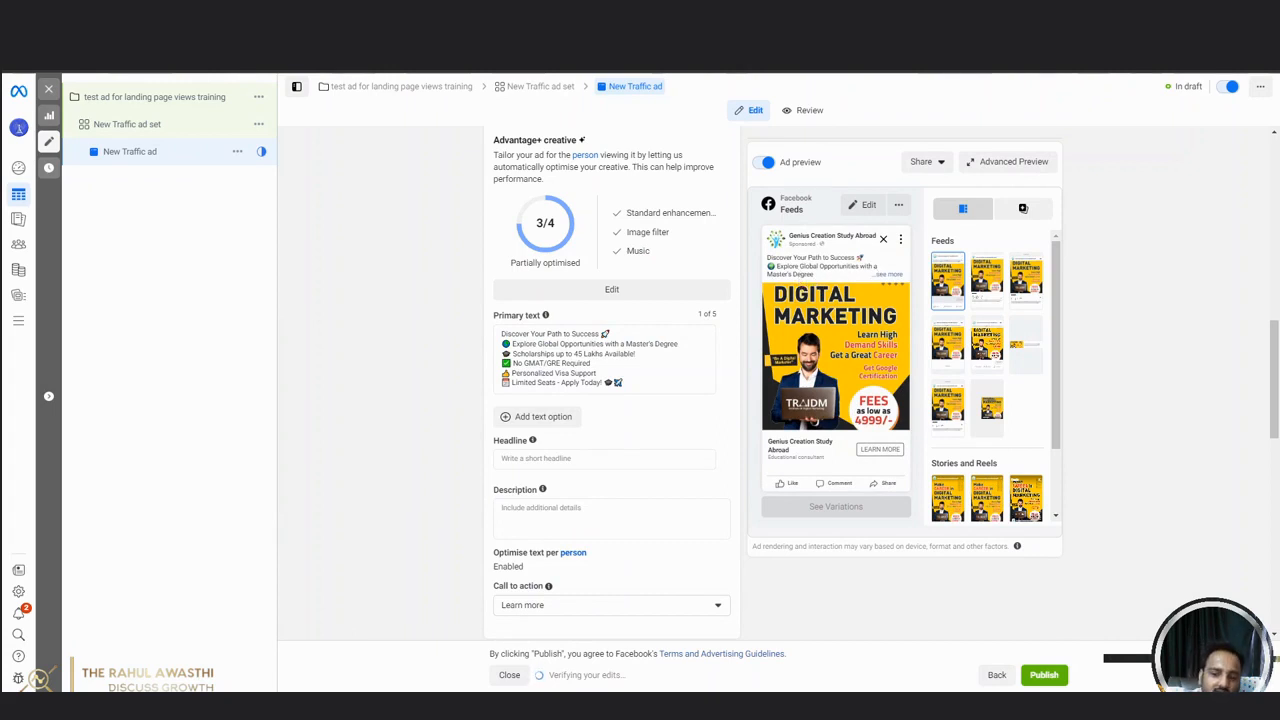
# Look through the generated ad copies in the ChatGPT conversation for a phrase suitable as the ad's headline.
pyautogui.hotkey('ctrl', 'Tab')
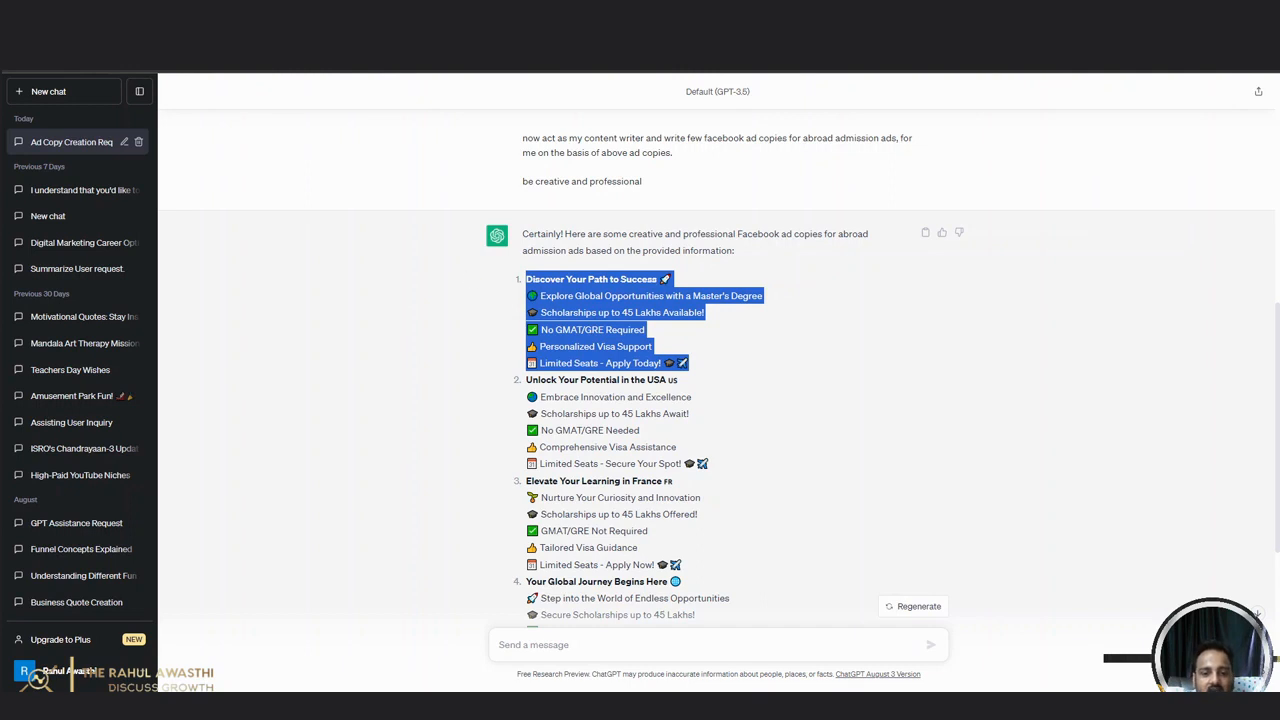
pyautogui.hotkey('ctrl', 'Tab')
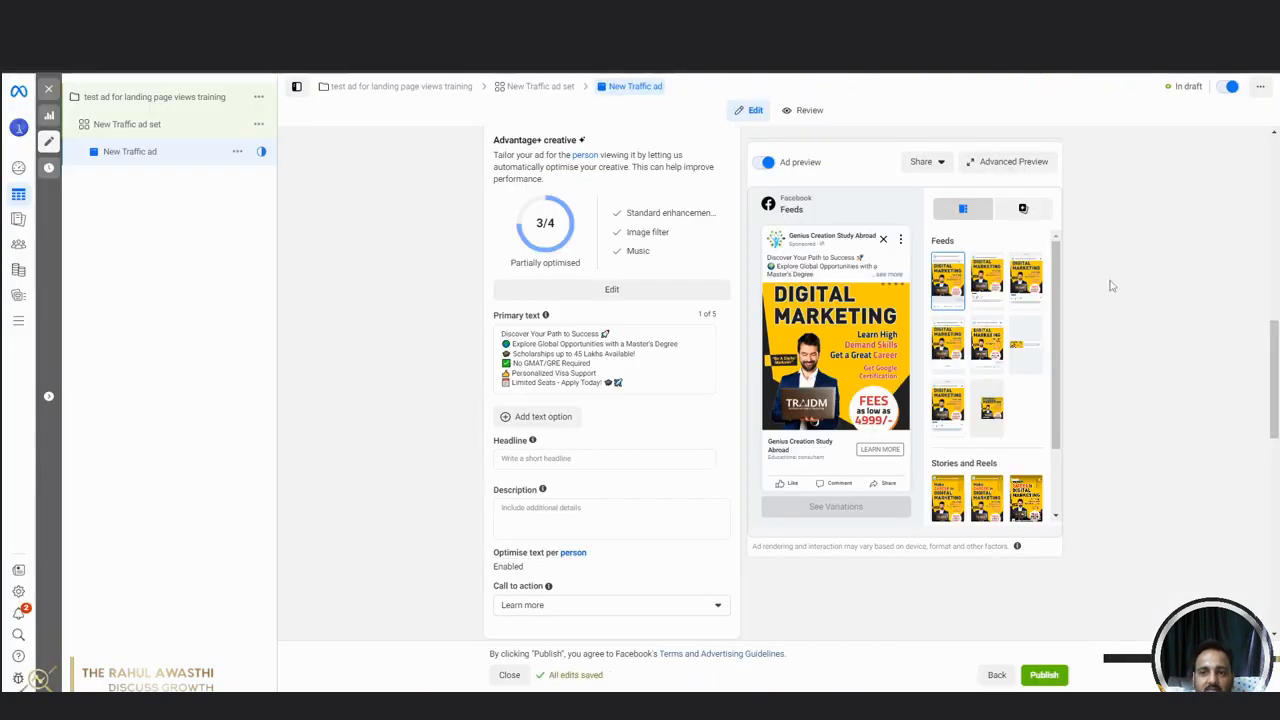
pyautogui.scroll(-1, 545, 416)
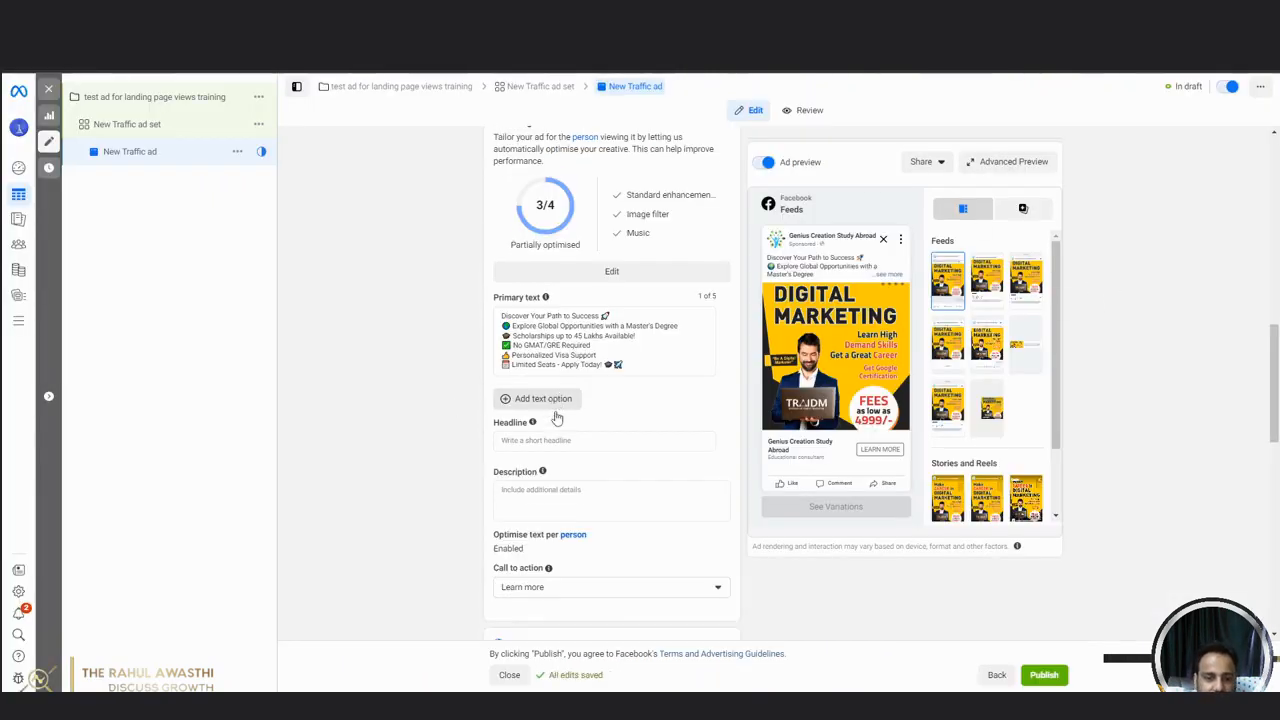
pyautogui.click(585, 393)
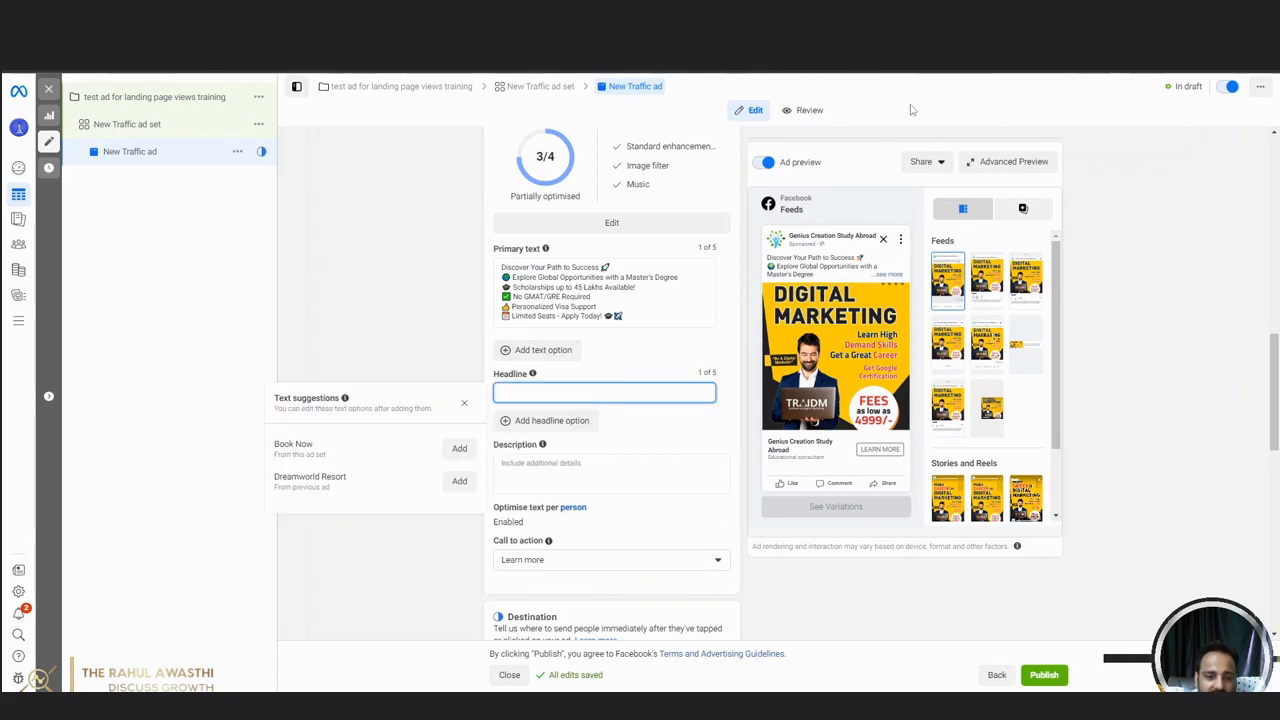
pyautogui.hotkey('ctrl', 'Tab')
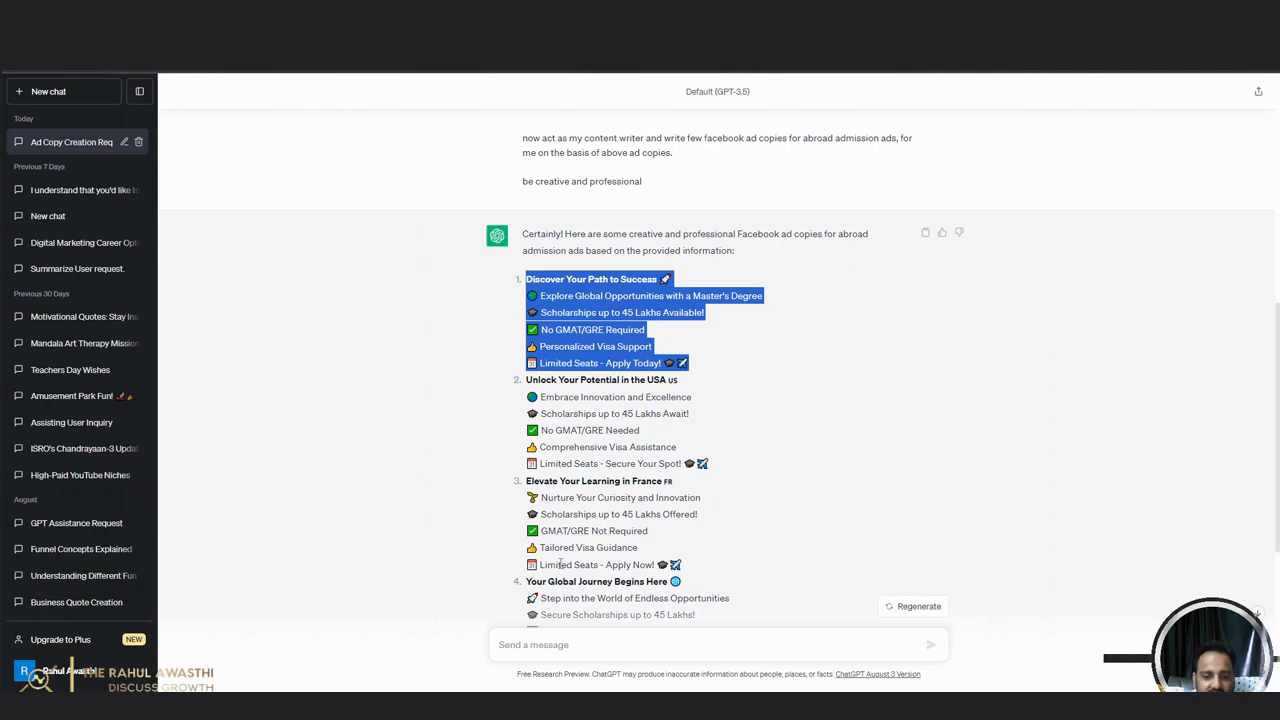
pyautogui.scroll(-2, 670, 550)
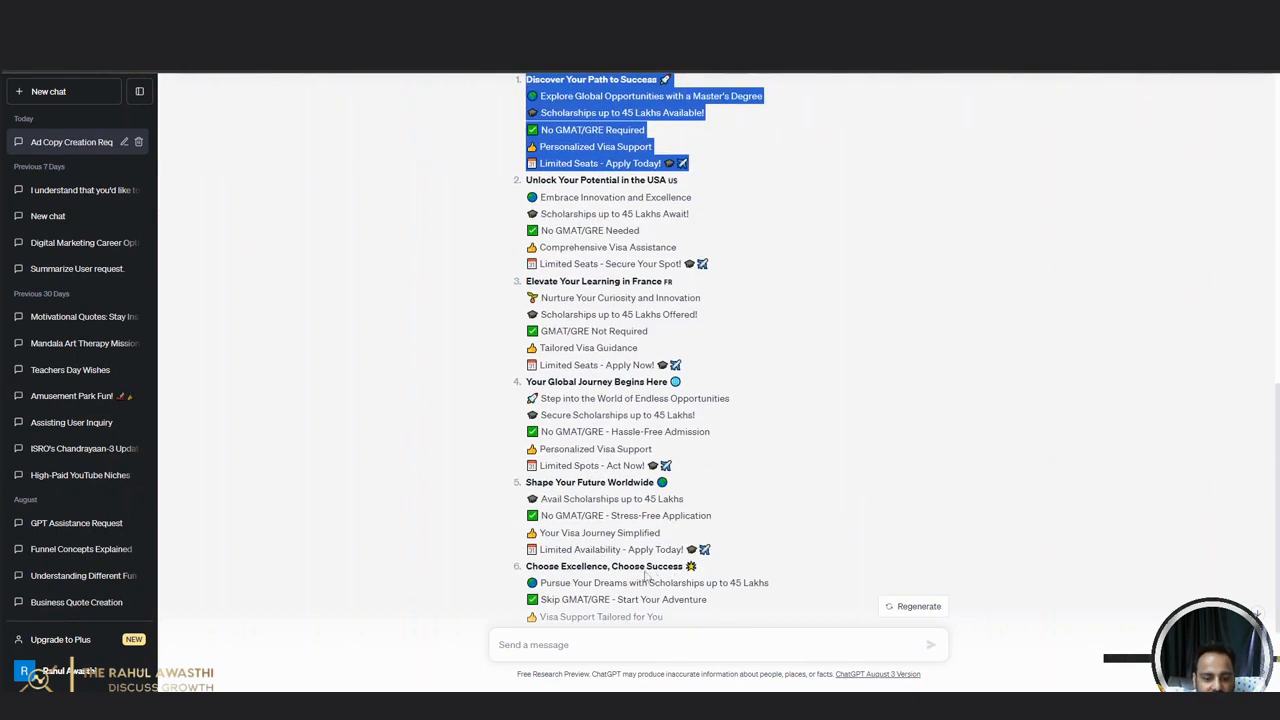
pyautogui.scroll(-1, 600, 520)
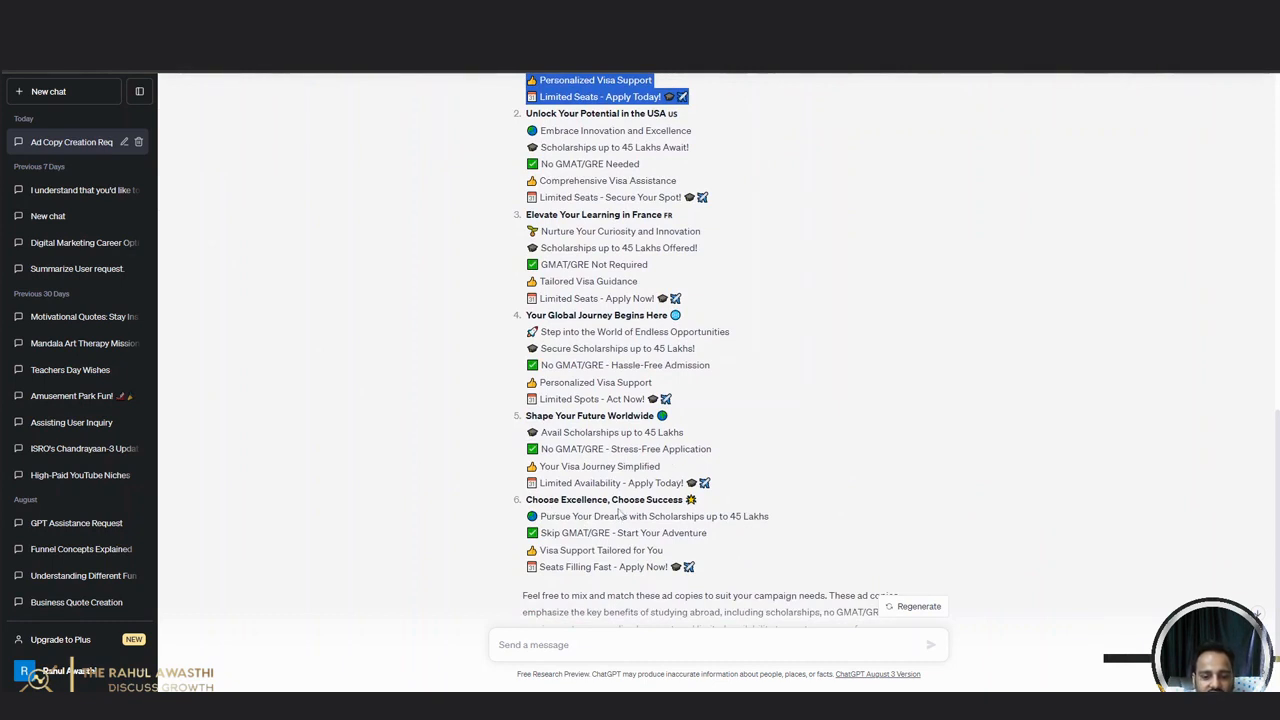
pyautogui.scroll(-1, 620, 512)
pyautogui.scroll(3, 547, 425)
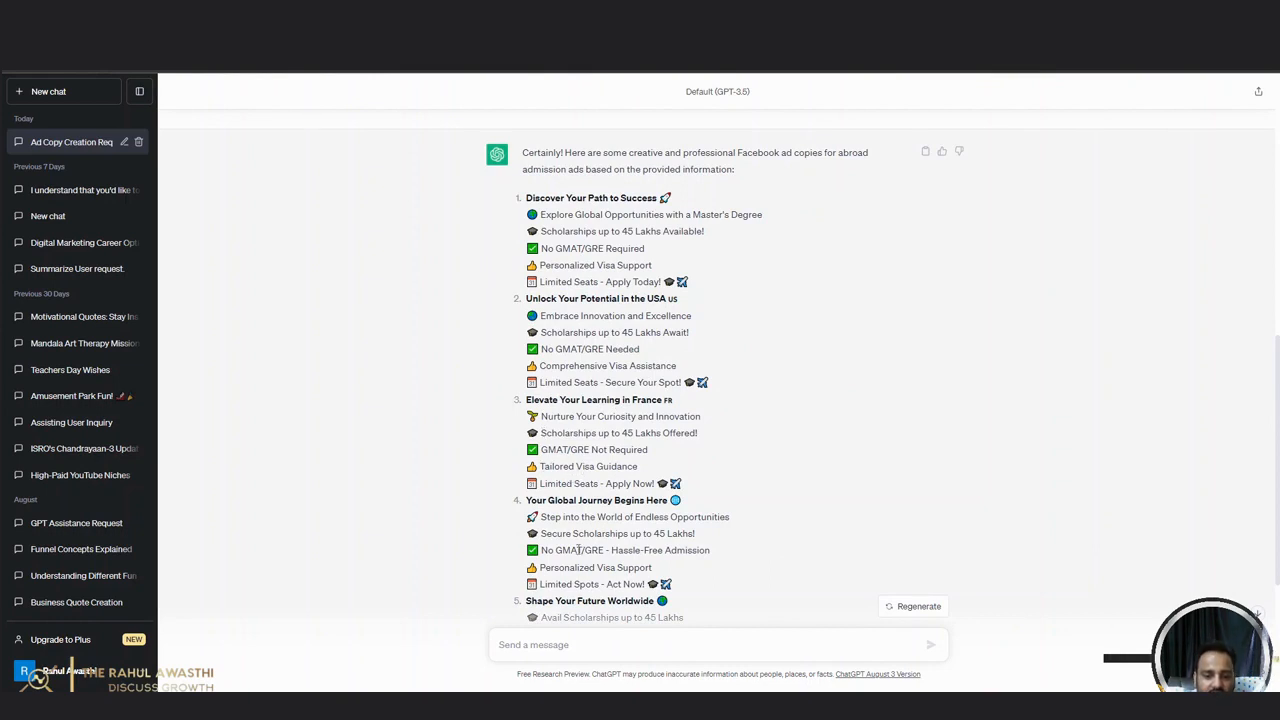
pyautogui.scroll(-1, 578, 550)
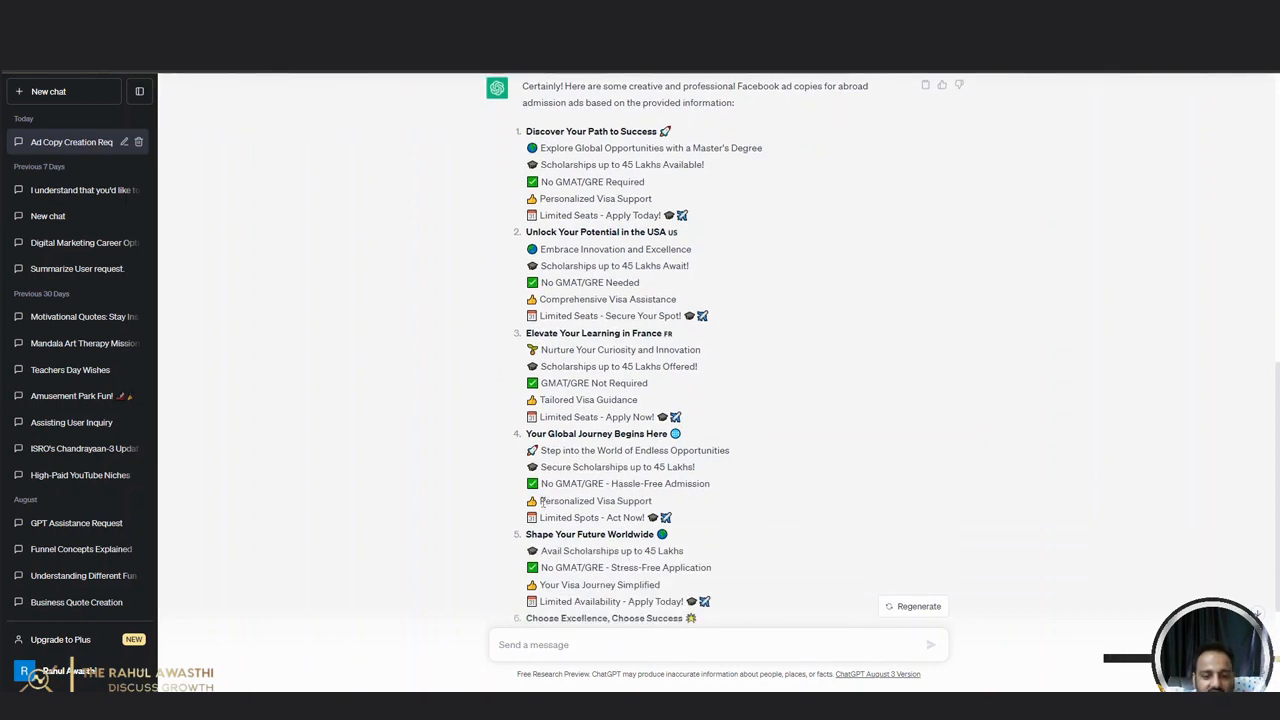
pyautogui.moveTo(541, 502); pyautogui.dragTo(655, 506)
pyautogui.click(760, 503)
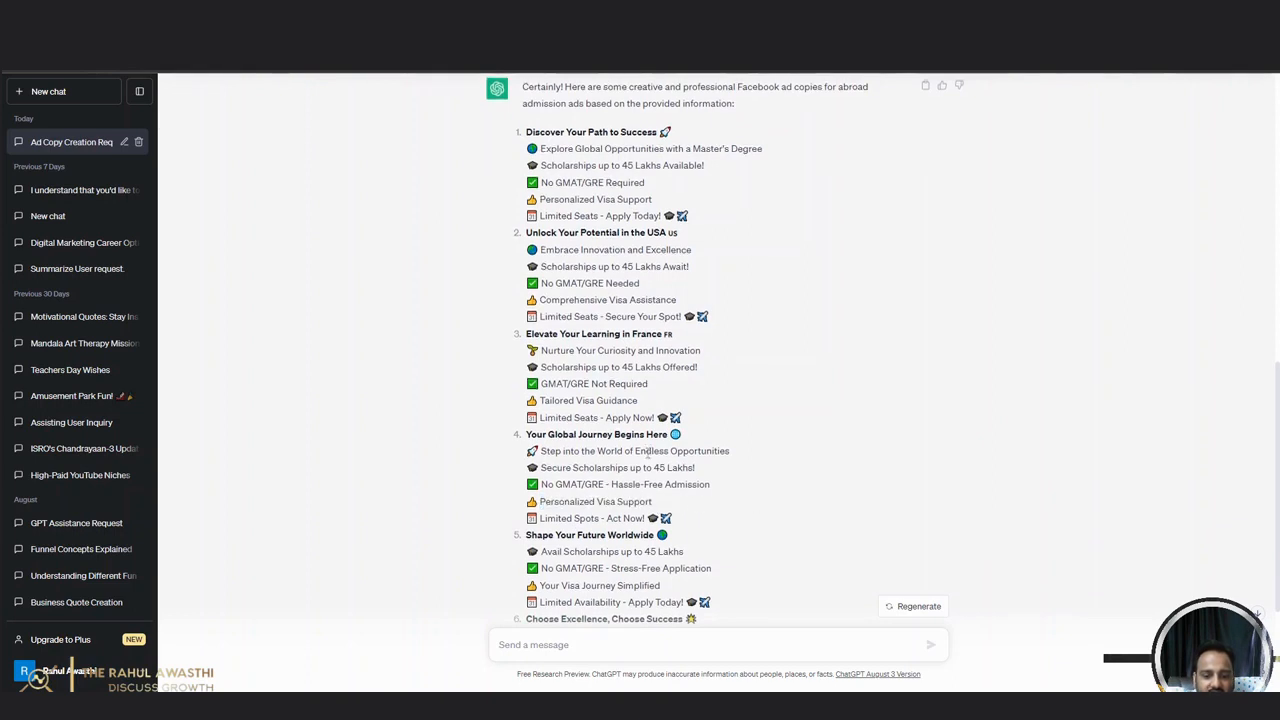
pyautogui.scroll(4, 632, 427)
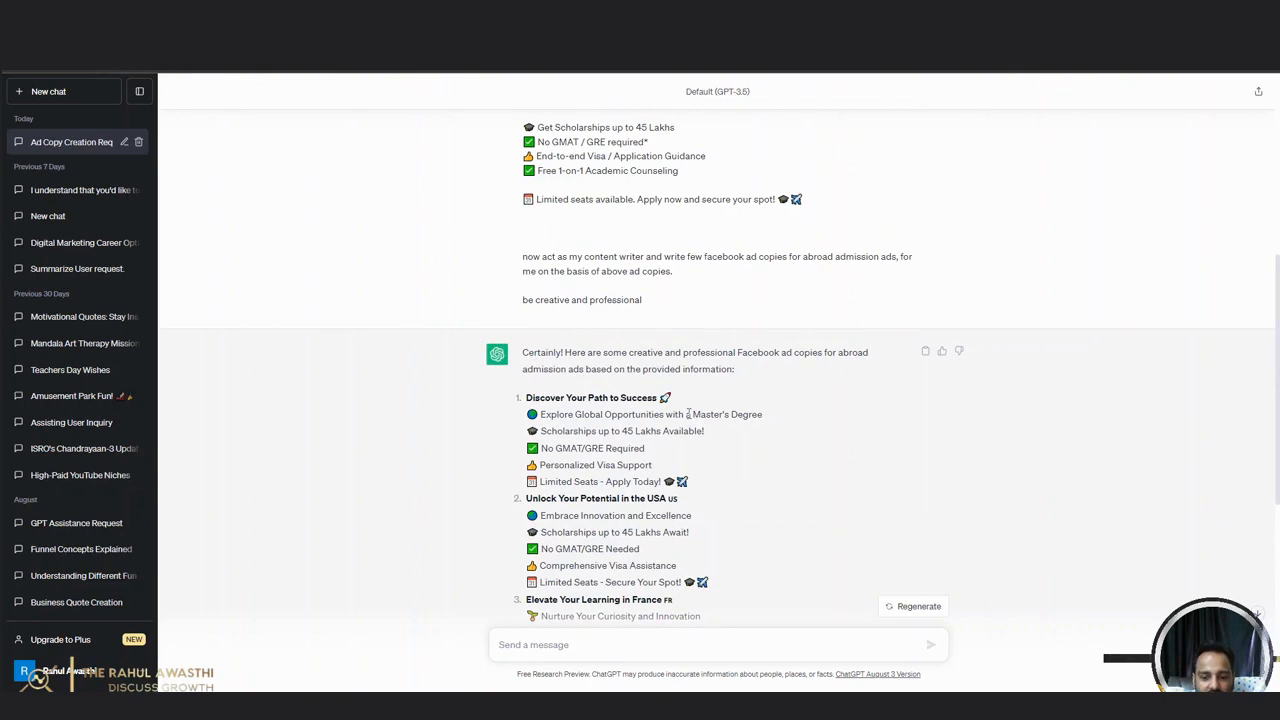
# Copy "Global Opportunities" from the first ChatGPT ad copy and paste it as the ad's headline in Ads Manager.
pyautogui.moveTo(576, 414); pyautogui.dragTo(660, 414)
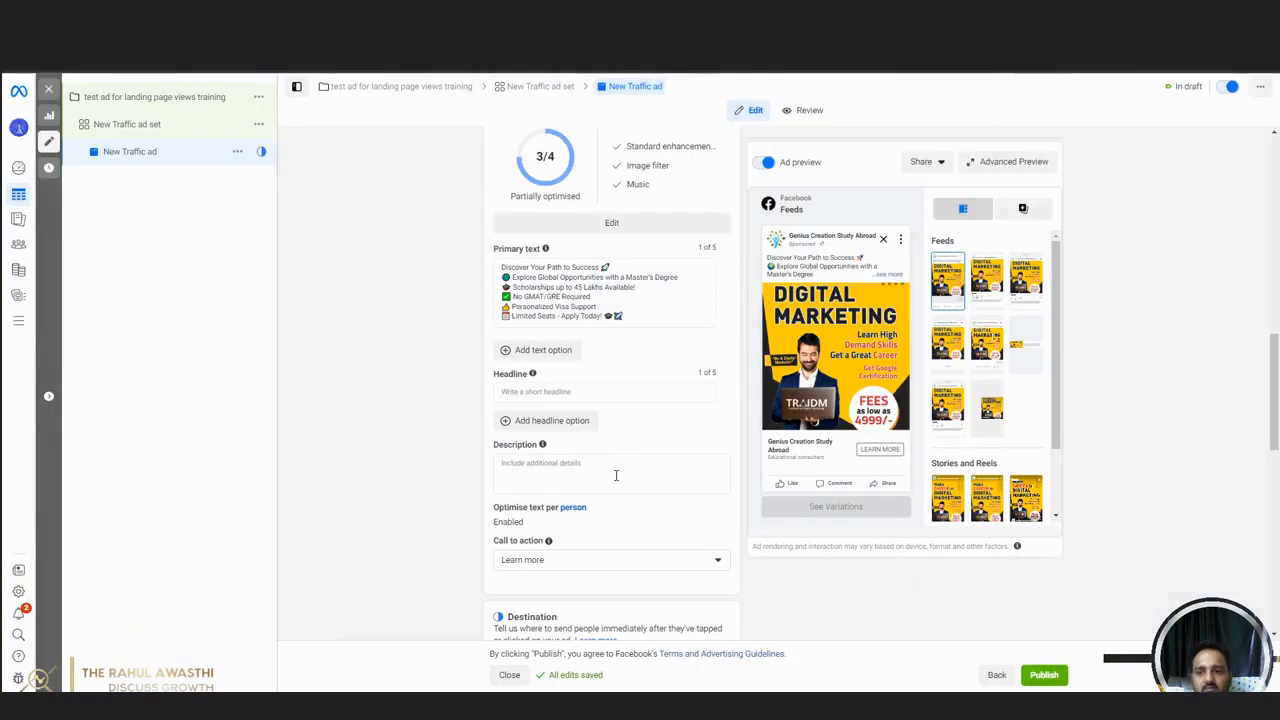
pyautogui.click(575, 400)
pyautogui.write('Global Opportunities')
pyautogui.click(406, 323)
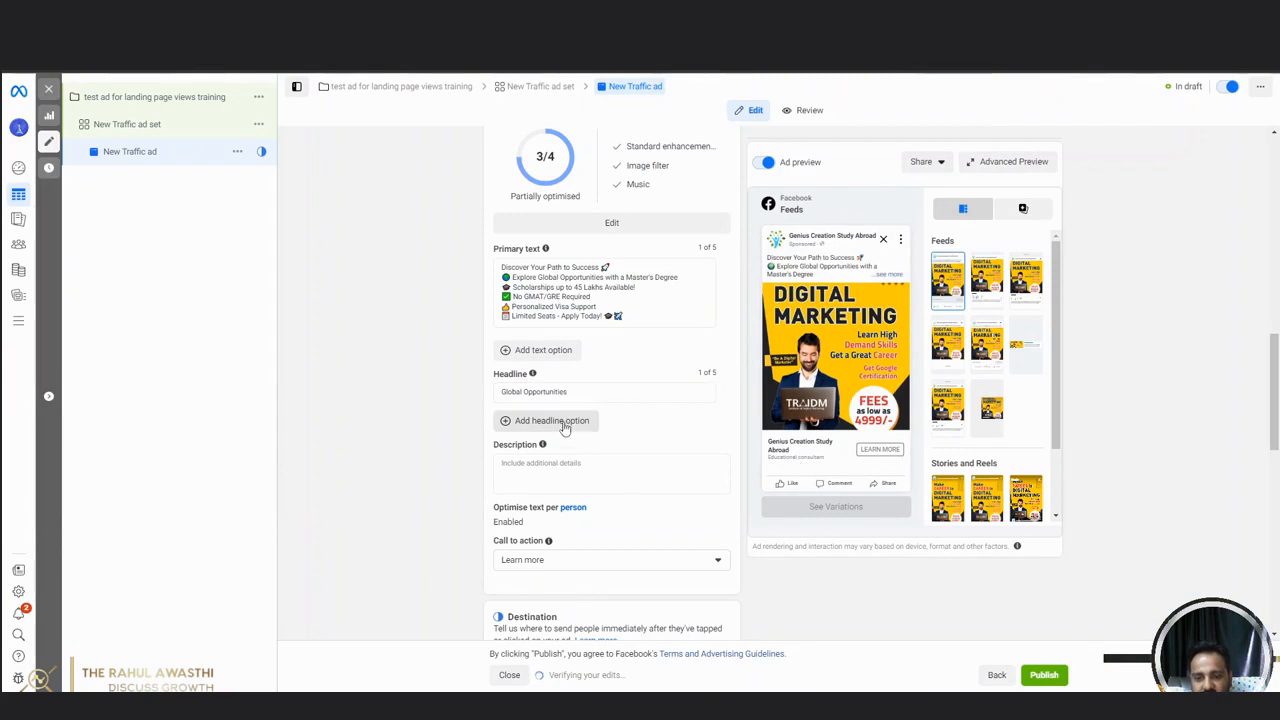
# Add a second headline option reading "Jan Intake 2024 Open".
pyautogui.click(565, 424)
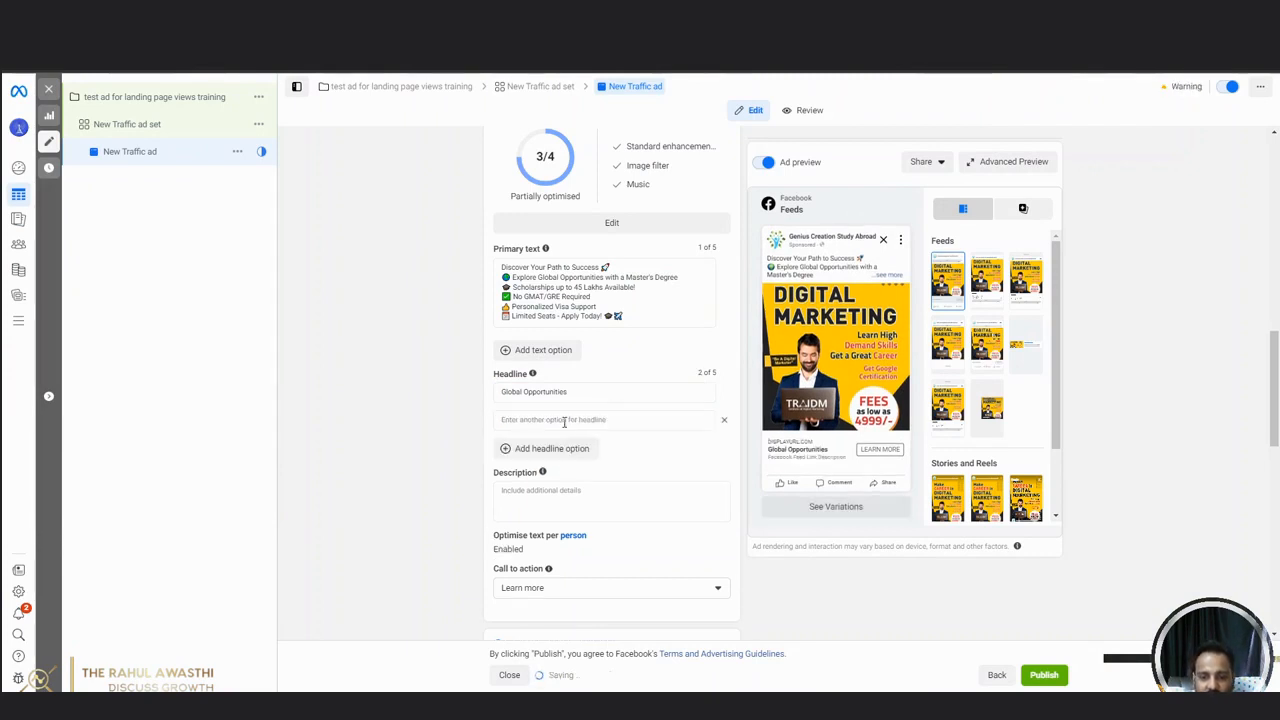
pyautogui.click(578, 421)
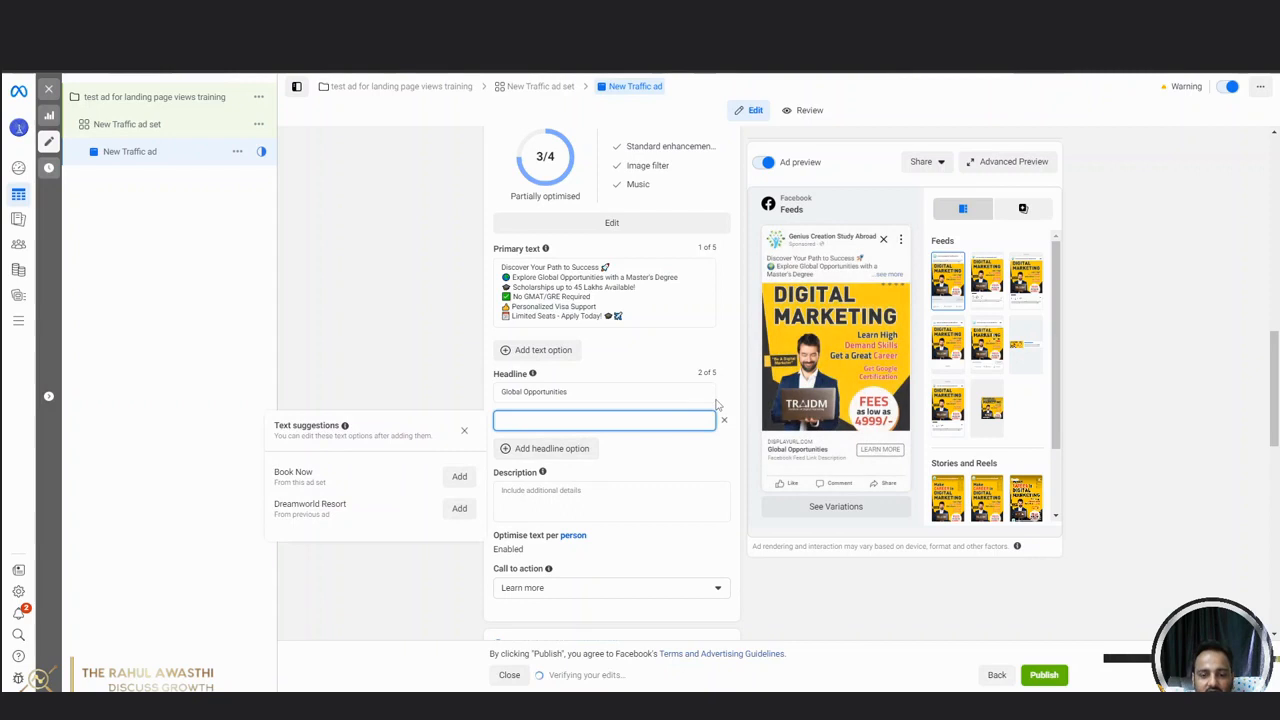
pyautogui.write('Join')
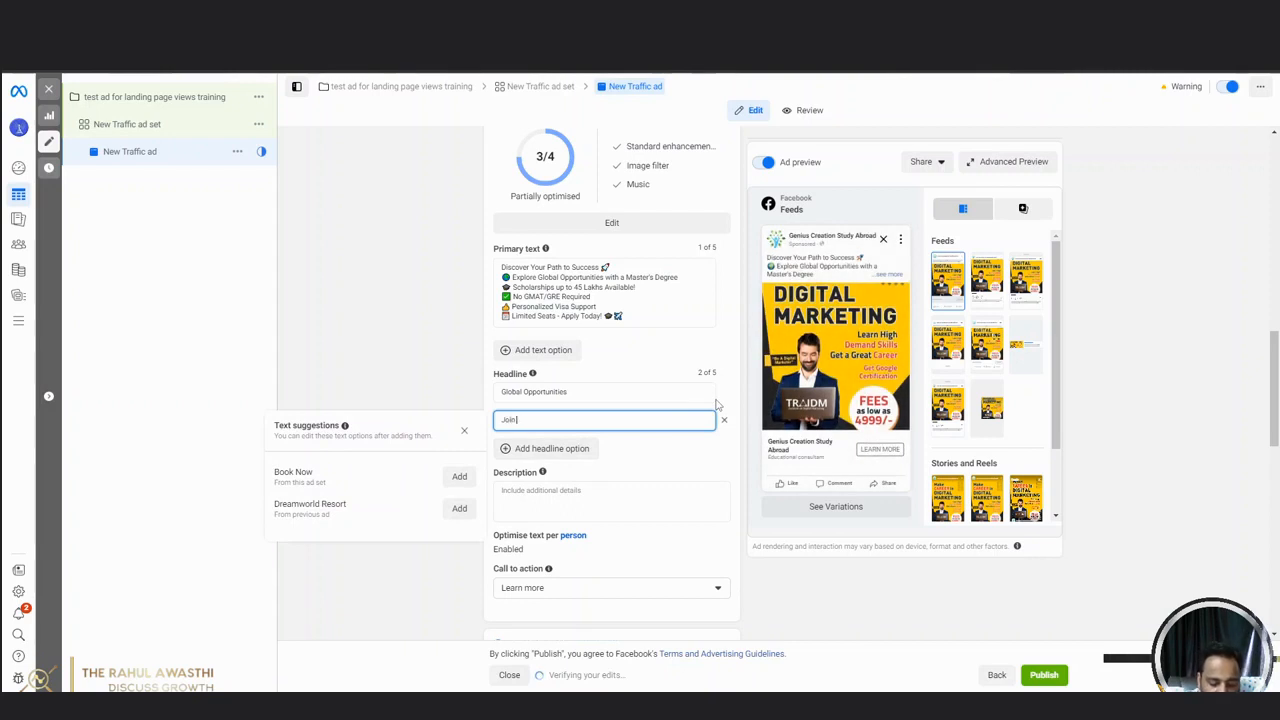
pyautogui.press('BackSpace')
pyautogui.press('BackSpace')
pyautogui.press('BackSpace')
pyautogui.press('BackSpace')
pyautogui.press('BackSpace')
pyautogui.press('BackSpace')
pyautogui.press('BackSpace')
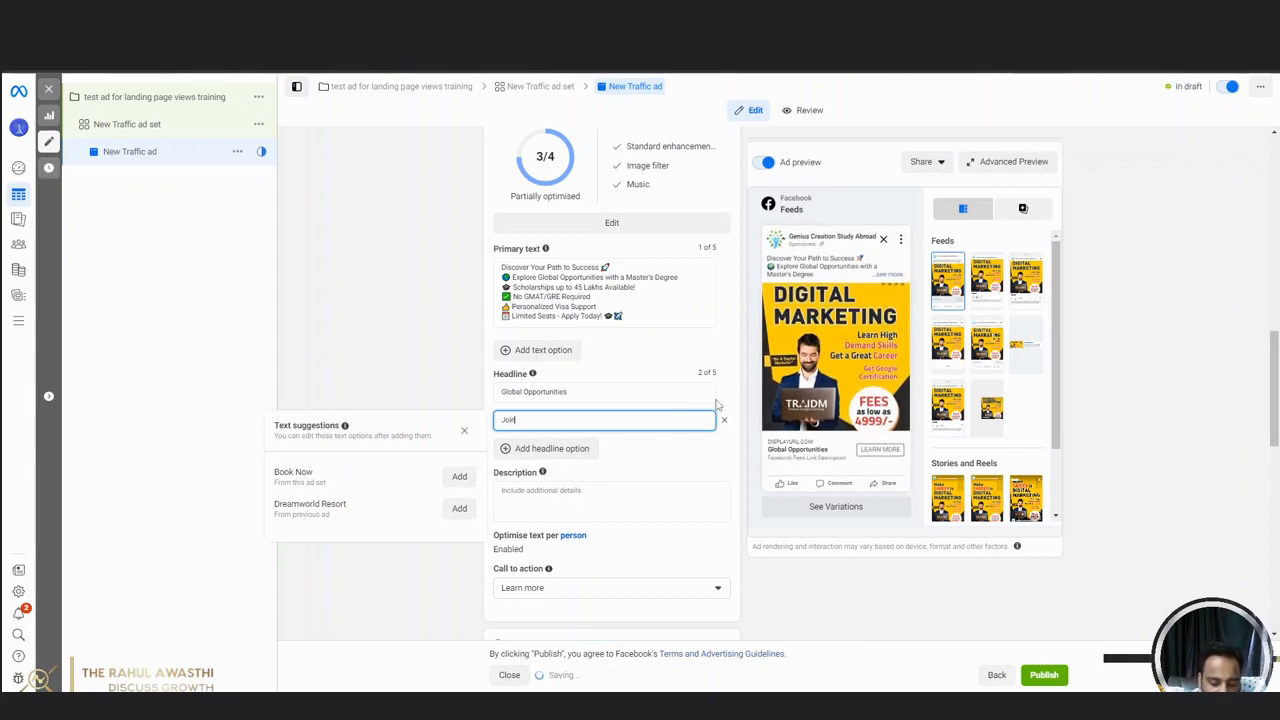
pyautogui.write('Joi')
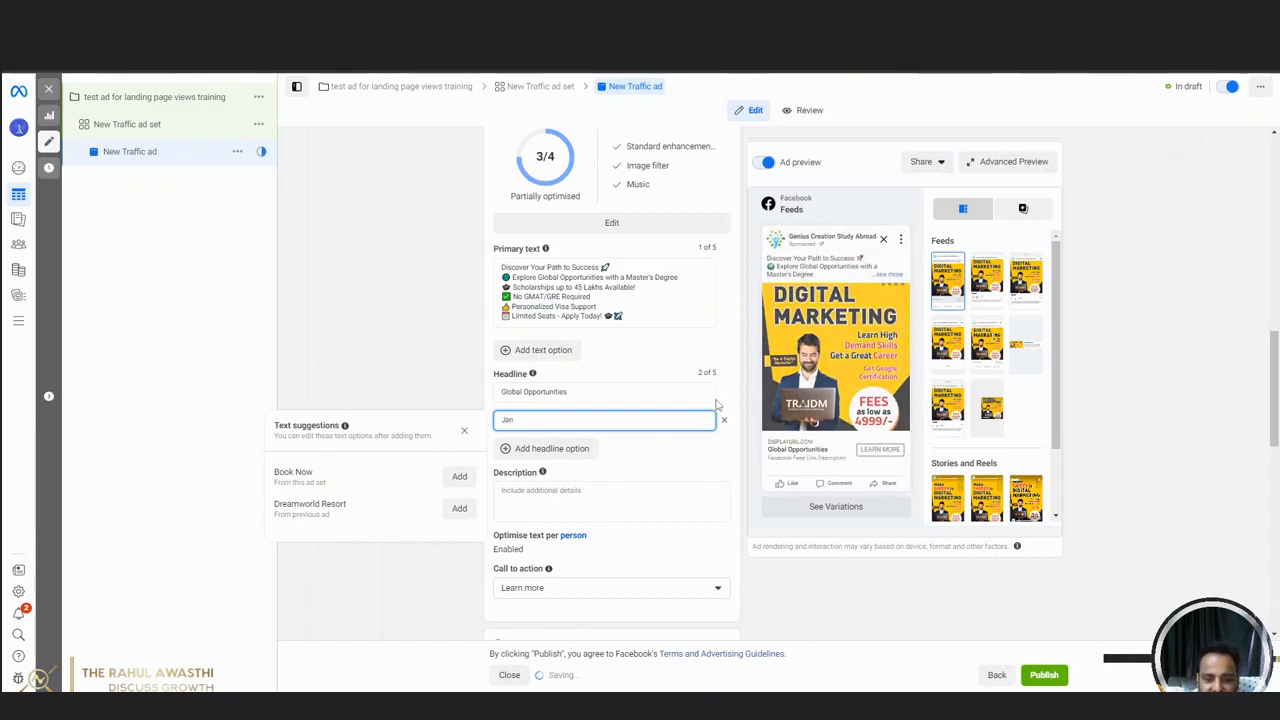
pyautogui.write(' Intak')
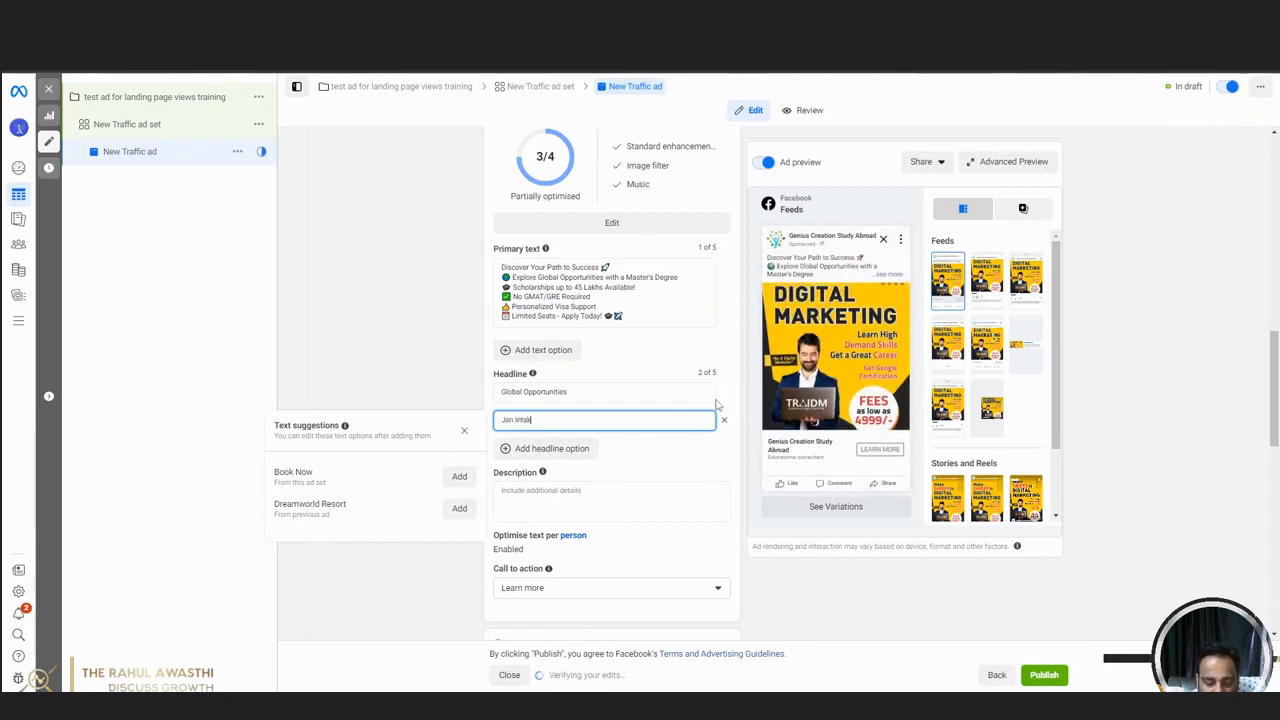
pyautogui.write('e 2024')
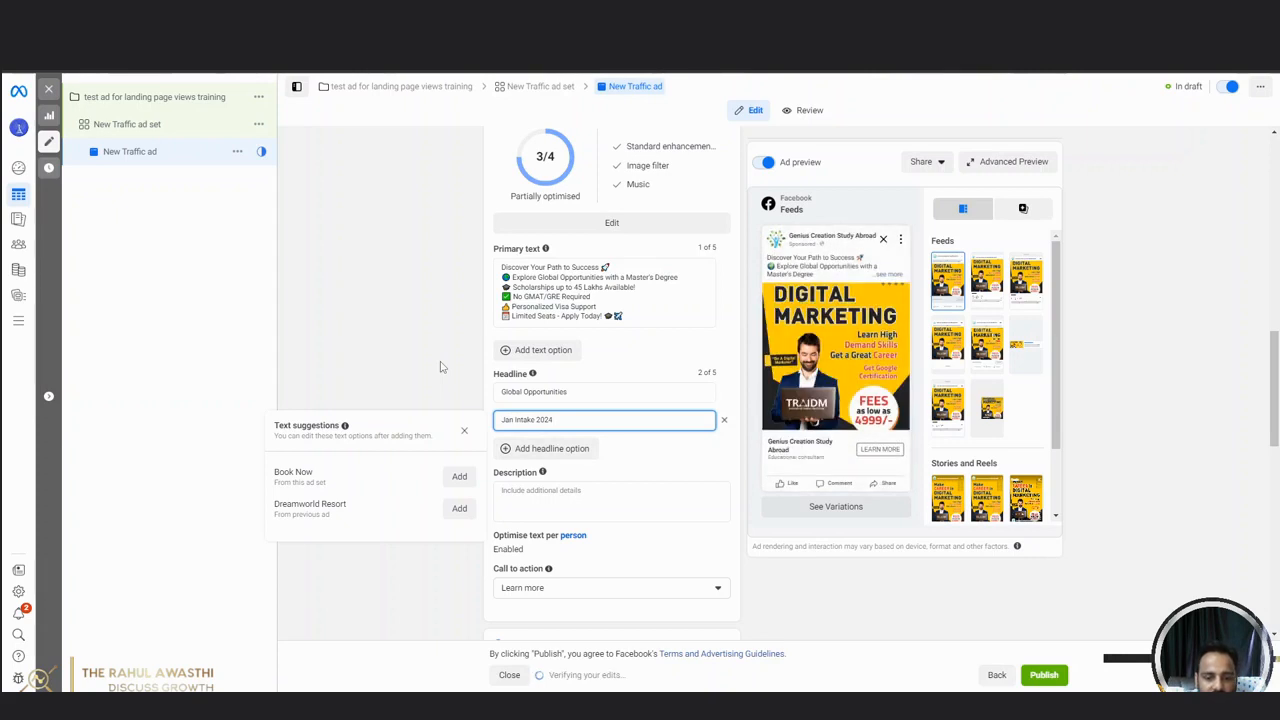
pyautogui.write('Open')
pyautogui.click(400, 364)
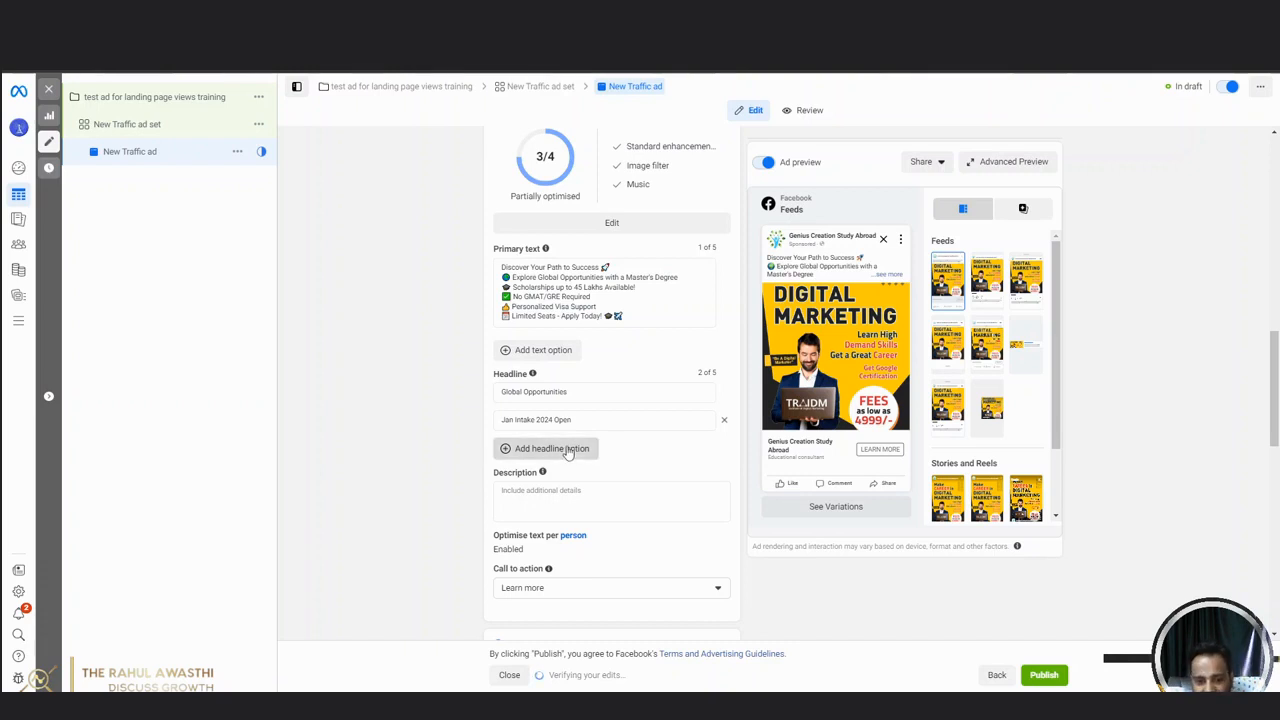
# Add a third headline option reading "Grad, PG & Doctoral".
pyautogui.click(568, 450)
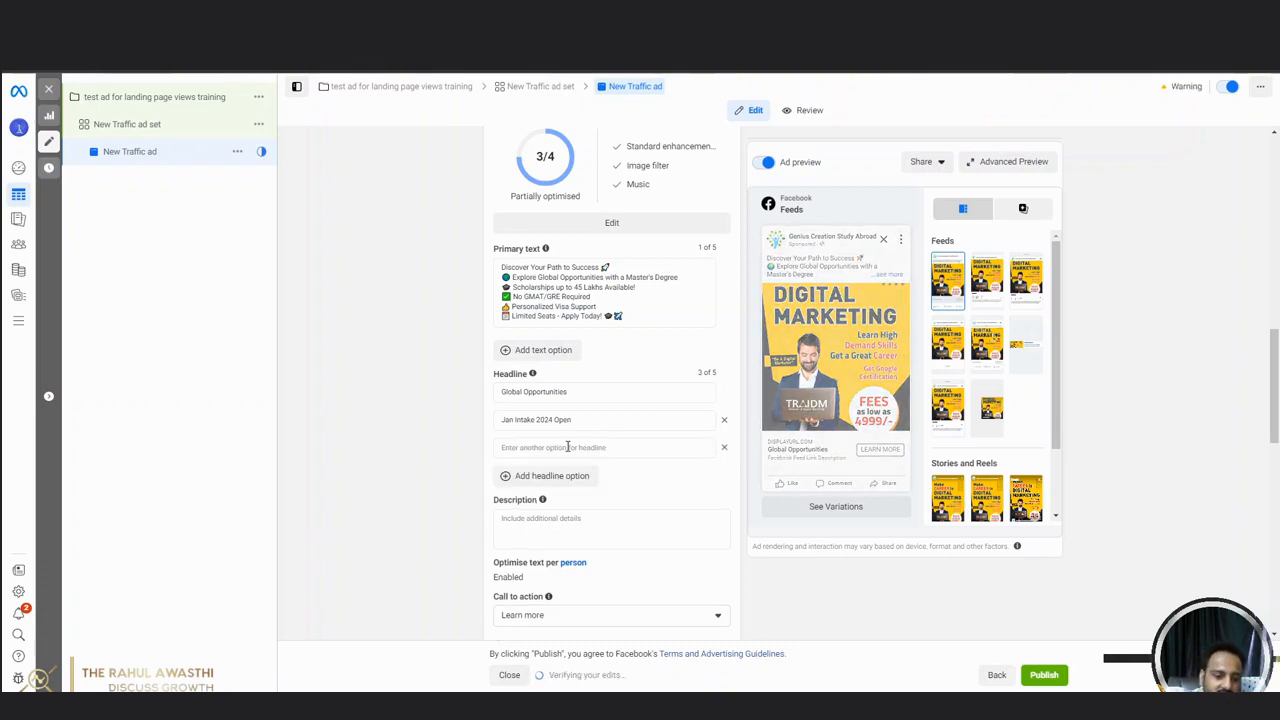
pyautogui.click(568, 447)
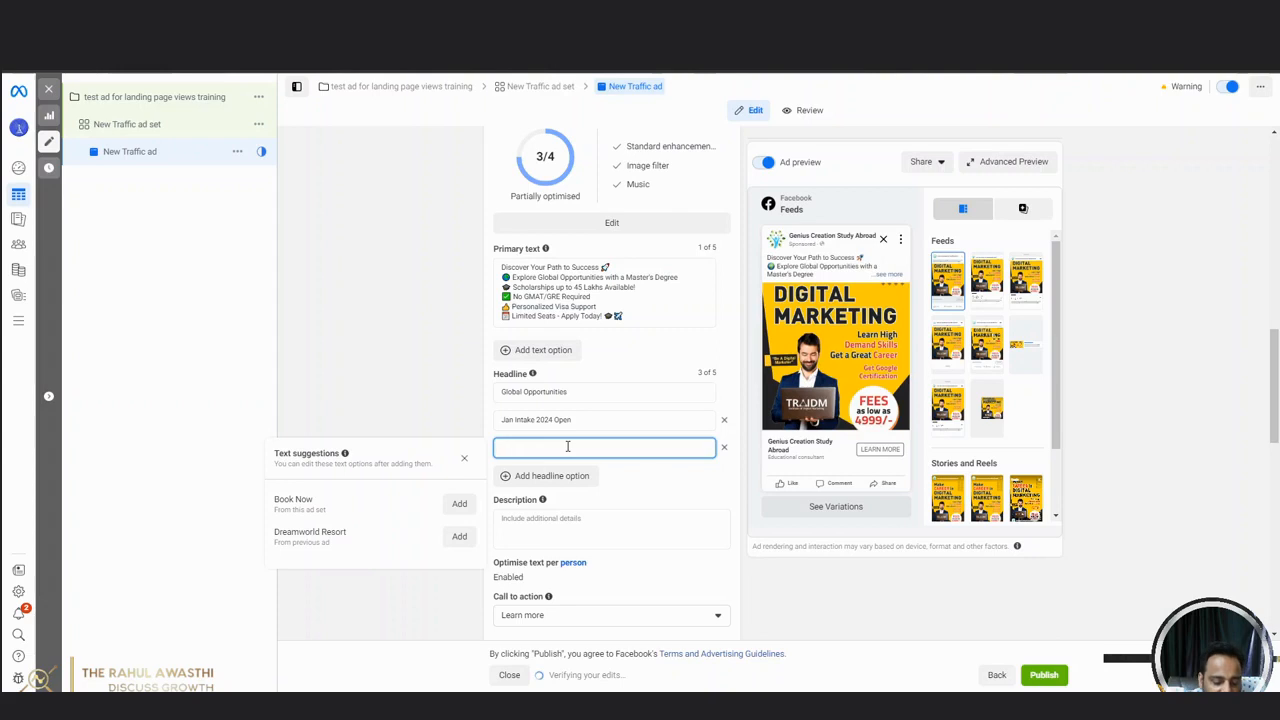
pyautogui.write('Grad.')
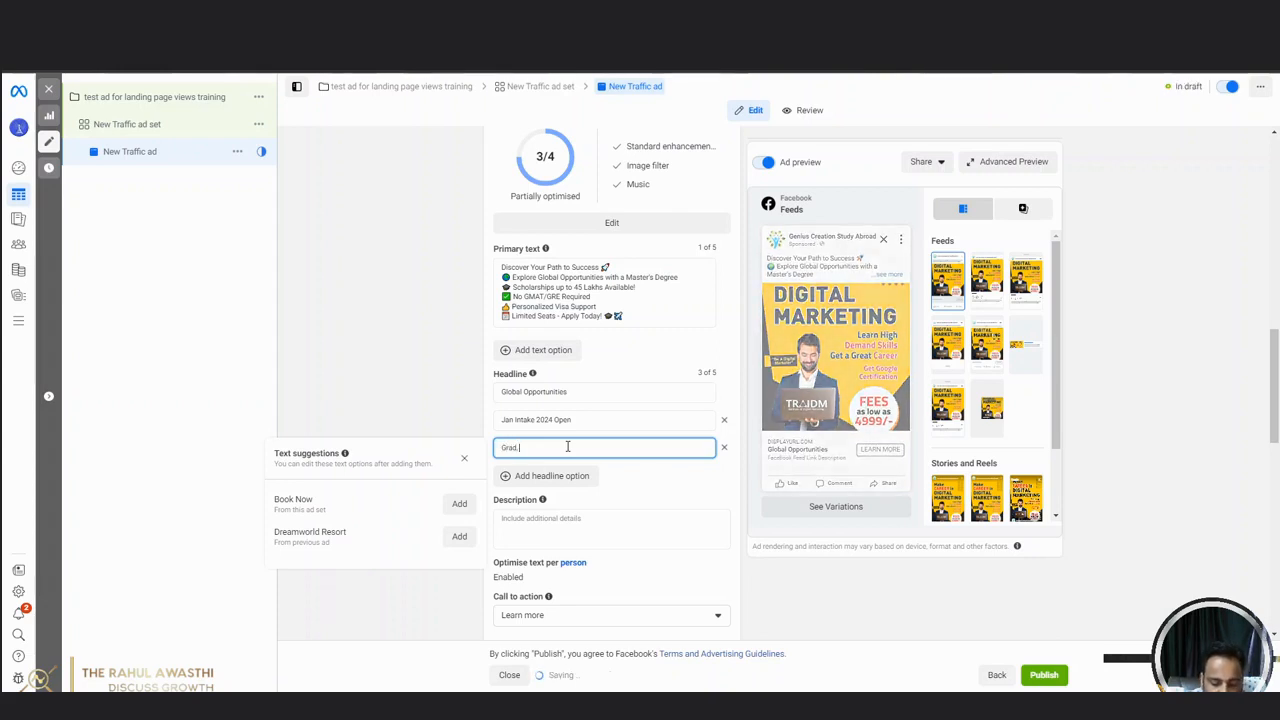
pyautogui.write(' FDG')
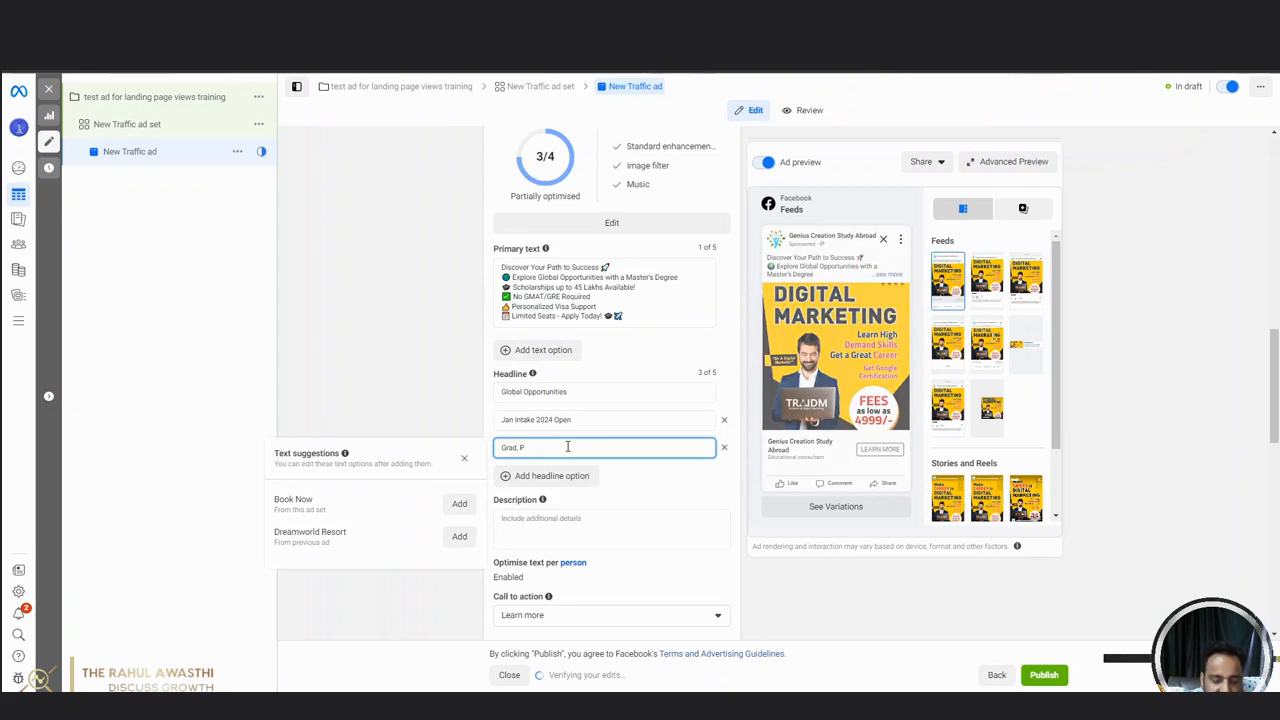
pyautogui.press('BackSpace')
pyautogui.press('BackSpace')
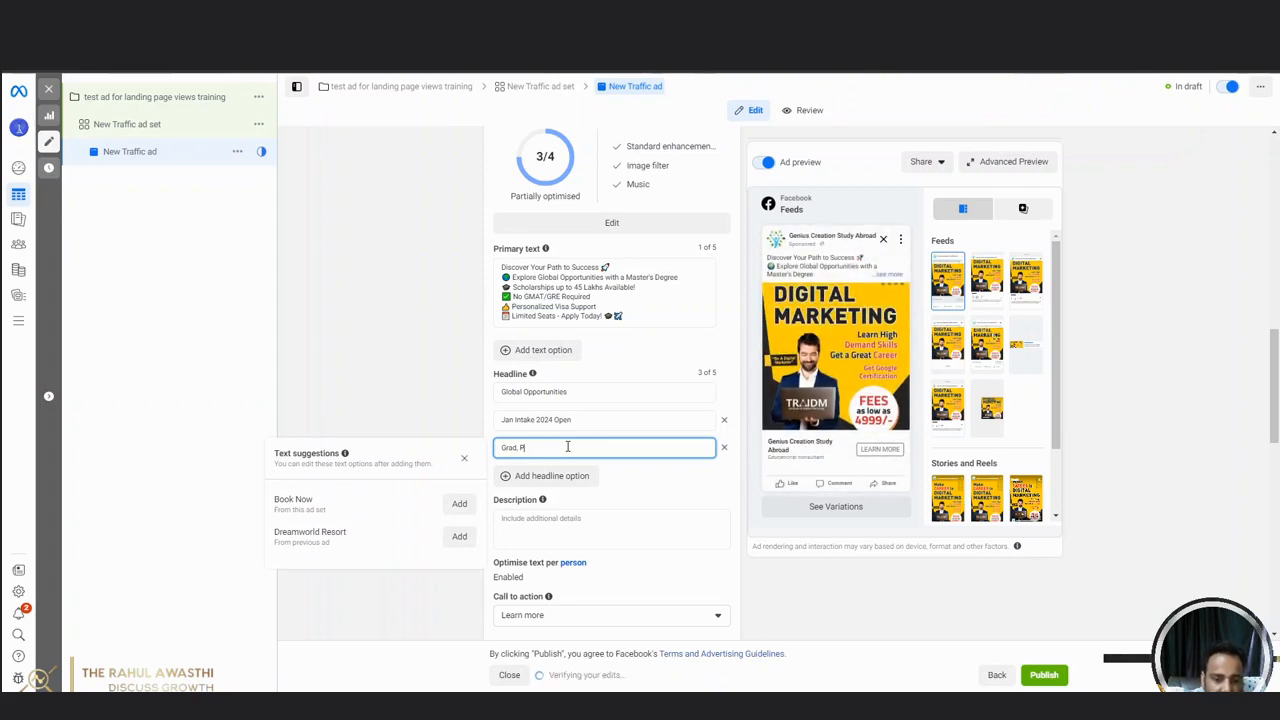
pyautogui.write('G &')
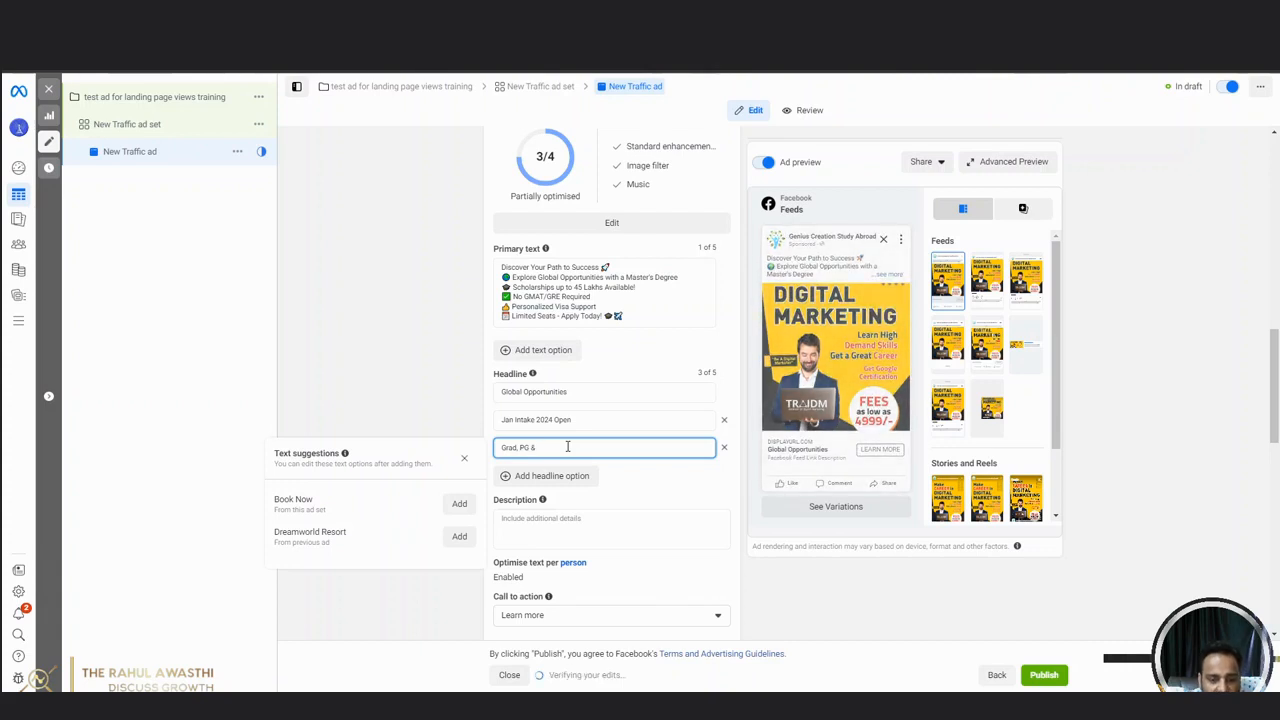
pyautogui.write(' Doct')
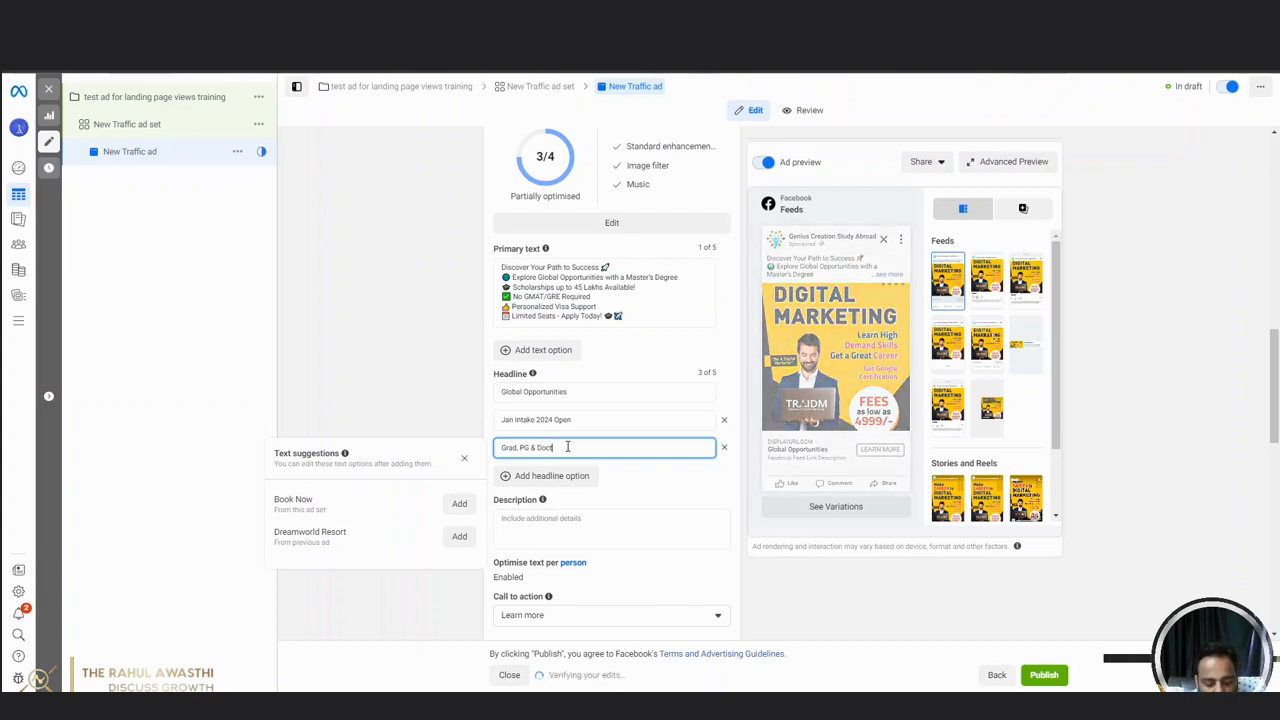
pyautogui.write('oral')
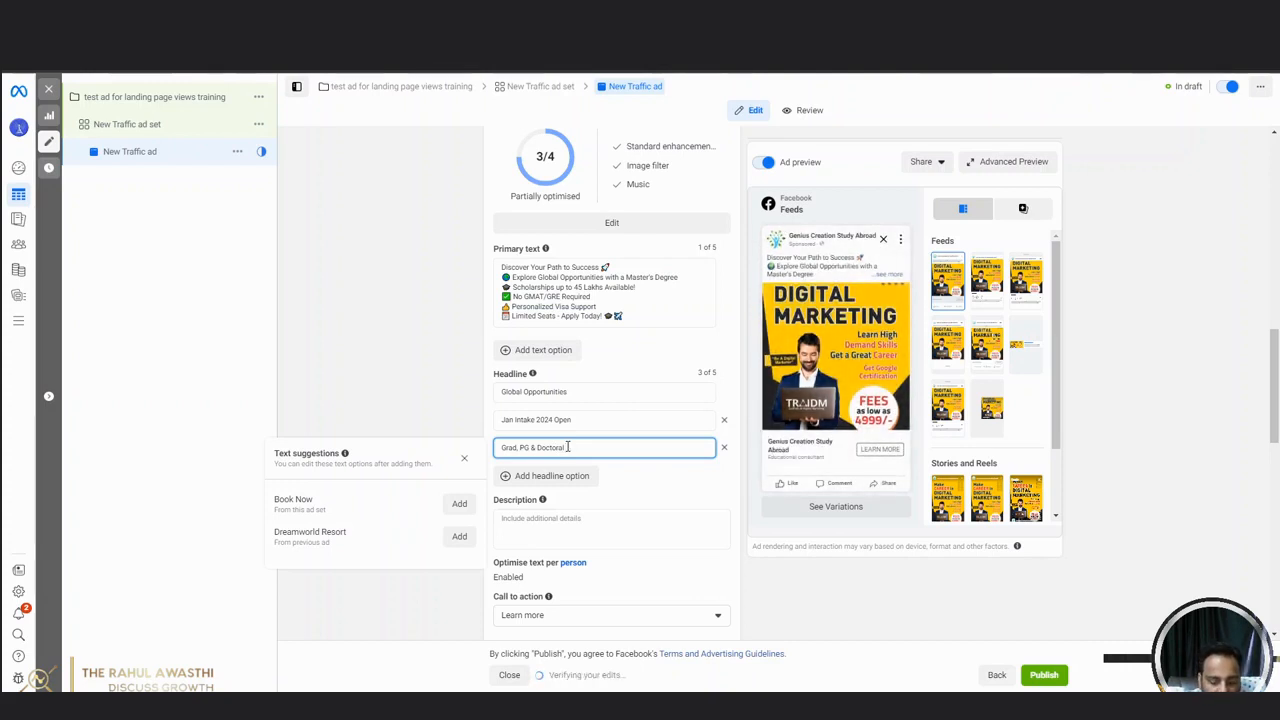
pyautogui.click(347, 386)
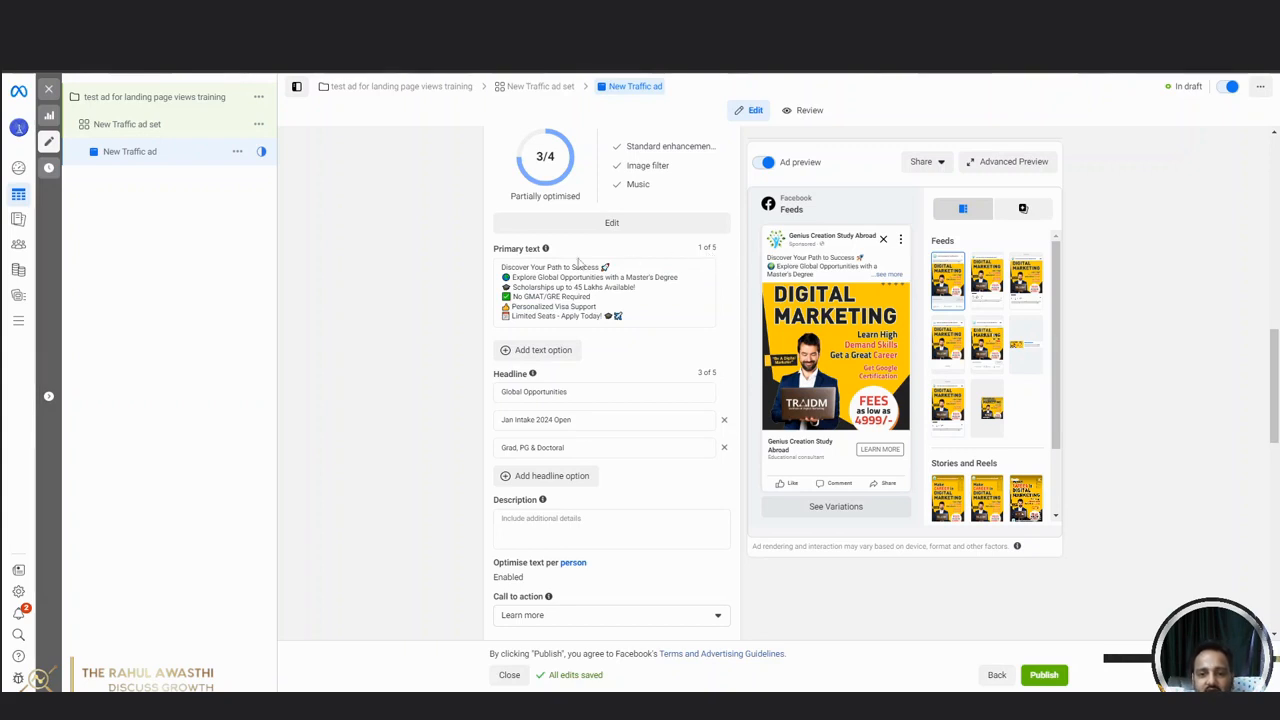
# Add a second primary text option with the "Unlock Your Potential in the USA" ad copy from the ChatGPT conversation.
pyautogui.click(541, 356)
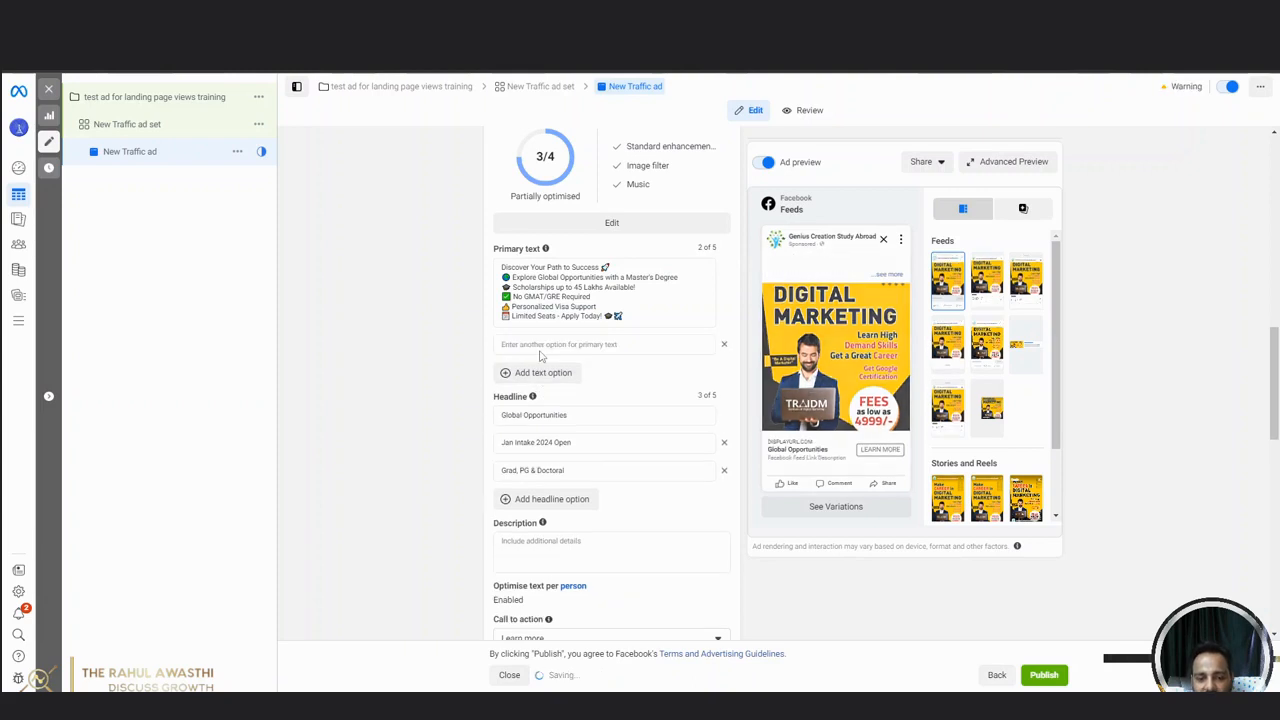
pyautogui.click(975, 12)
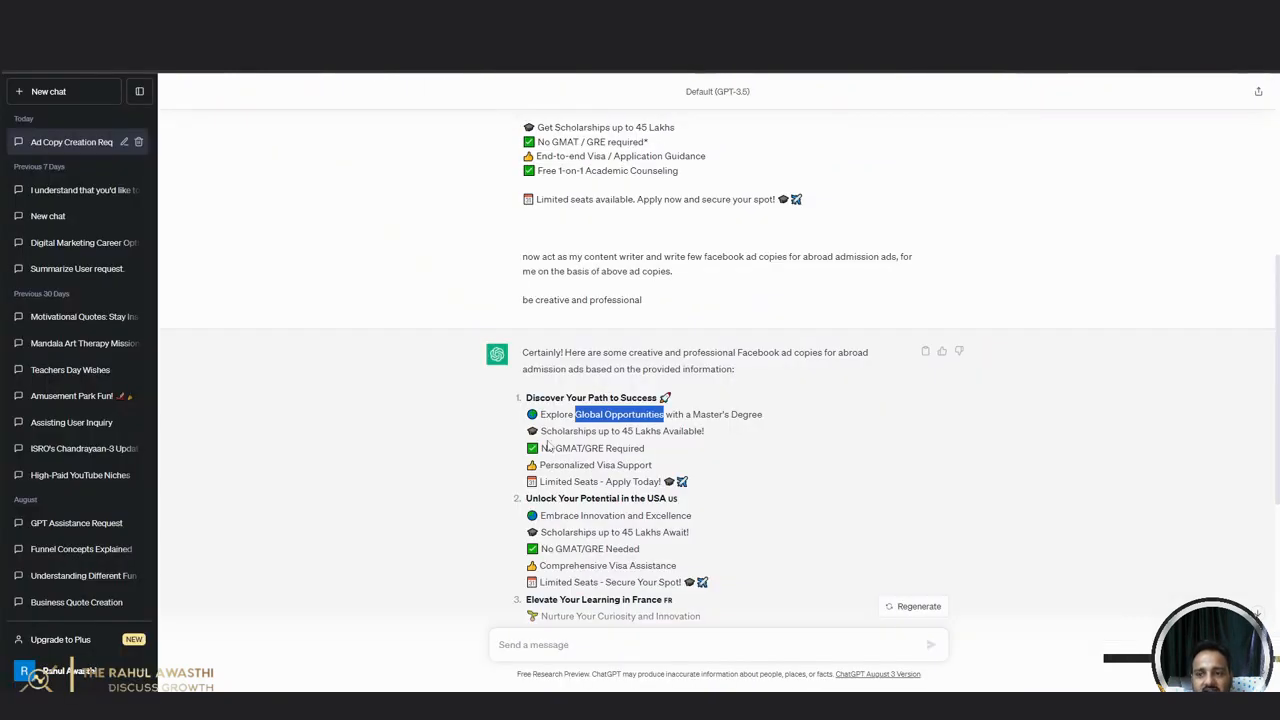
pyautogui.scroll(-1, 548, 446)
pyautogui.moveTo(526, 364); pyautogui.dragTo(716, 448)
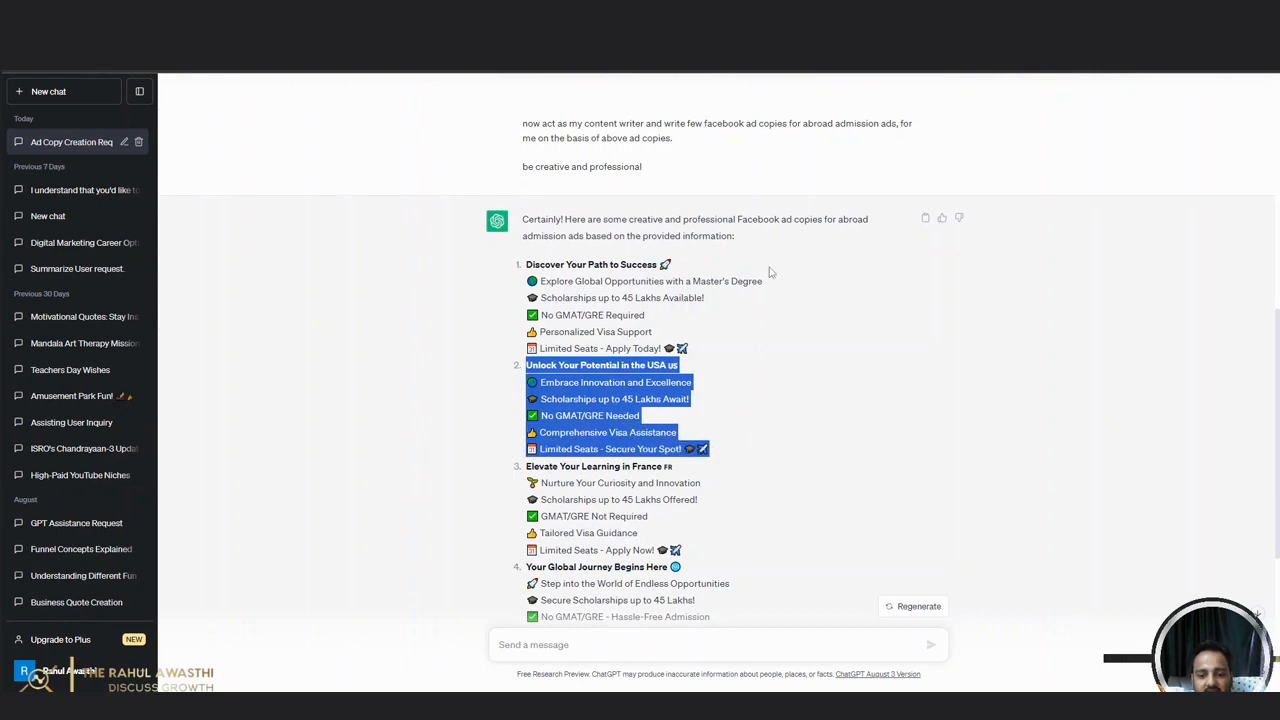
pyautogui.click(918, 12)
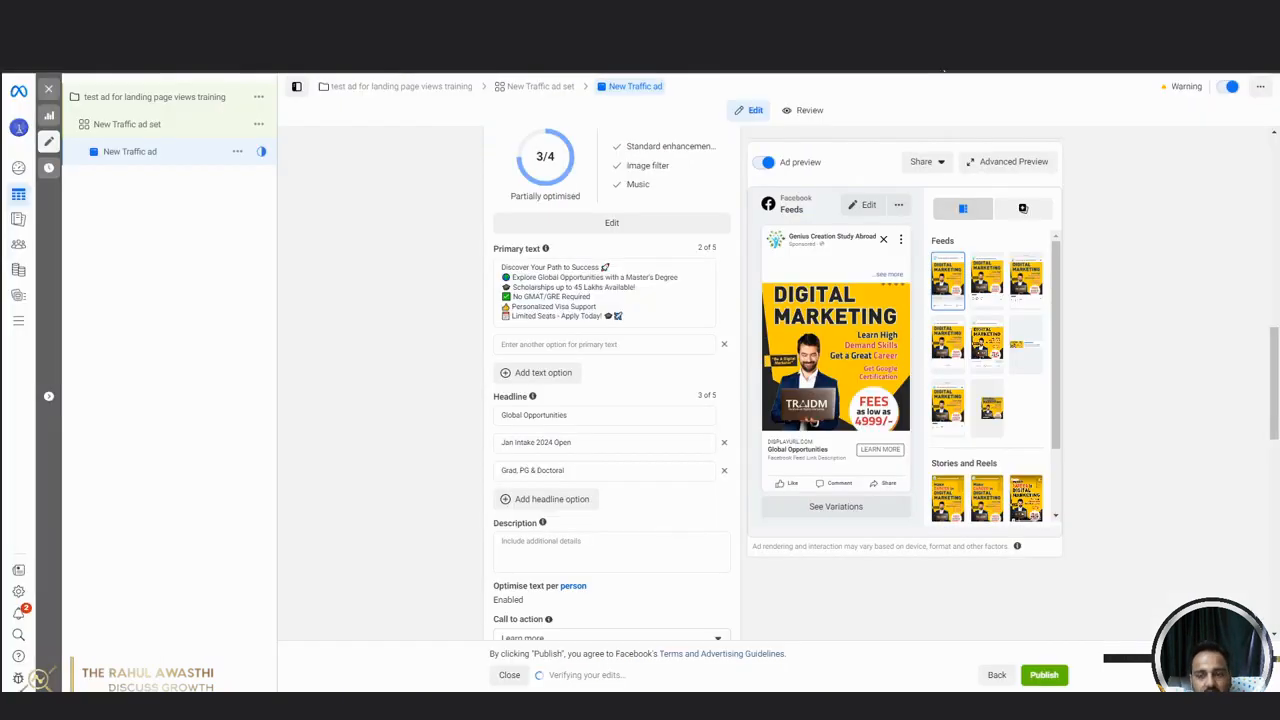
pyautogui.click(603, 344)
pyautogui.write('Unlock Your Potential in the USA 🇺🇸 🌐 Embrace Innovation and Excellence 🎓 Scholarships up to 45 Lakhs Await! ✅ No GMAT/GRE Needed 🏠 Comprehensive Visa Assistance 📅 Limited Seats - Secure Your Spot! 🎓✈️')
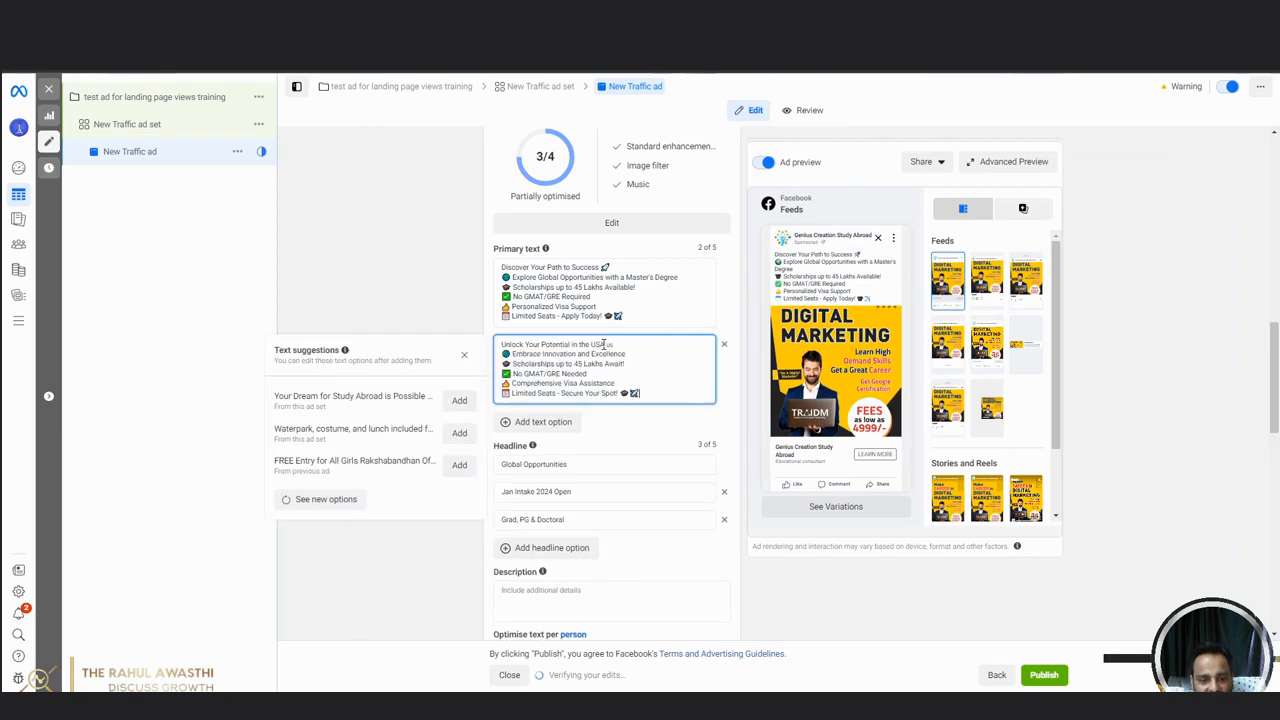
pyautogui.click(390, 251)
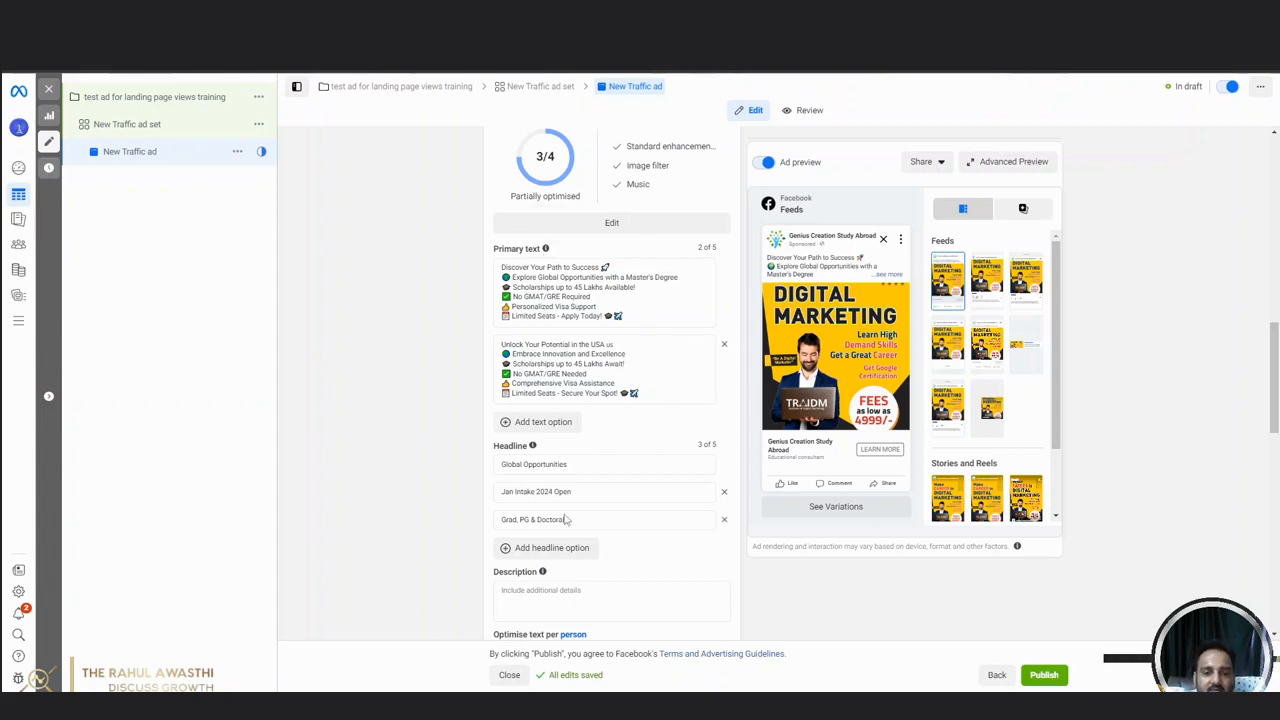
# Paste the copied "Unlock Your Potential in the USA" ad copy as the ad's description.
pyautogui.scroll(-1, 446, 458)
pyautogui.scroll(-2, 446, 459)
pyautogui.click(566, 395)
pyautogui.hotkey('ctrl', 'v')
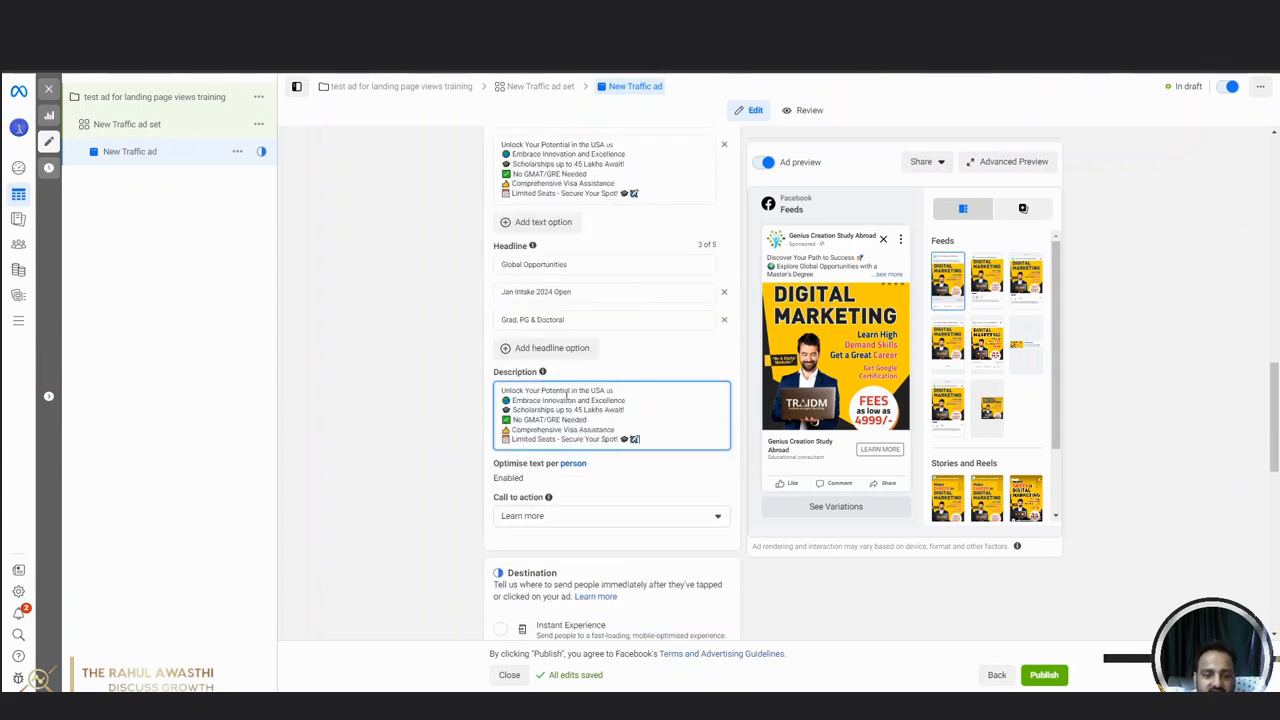
pyautogui.click(403, 371)
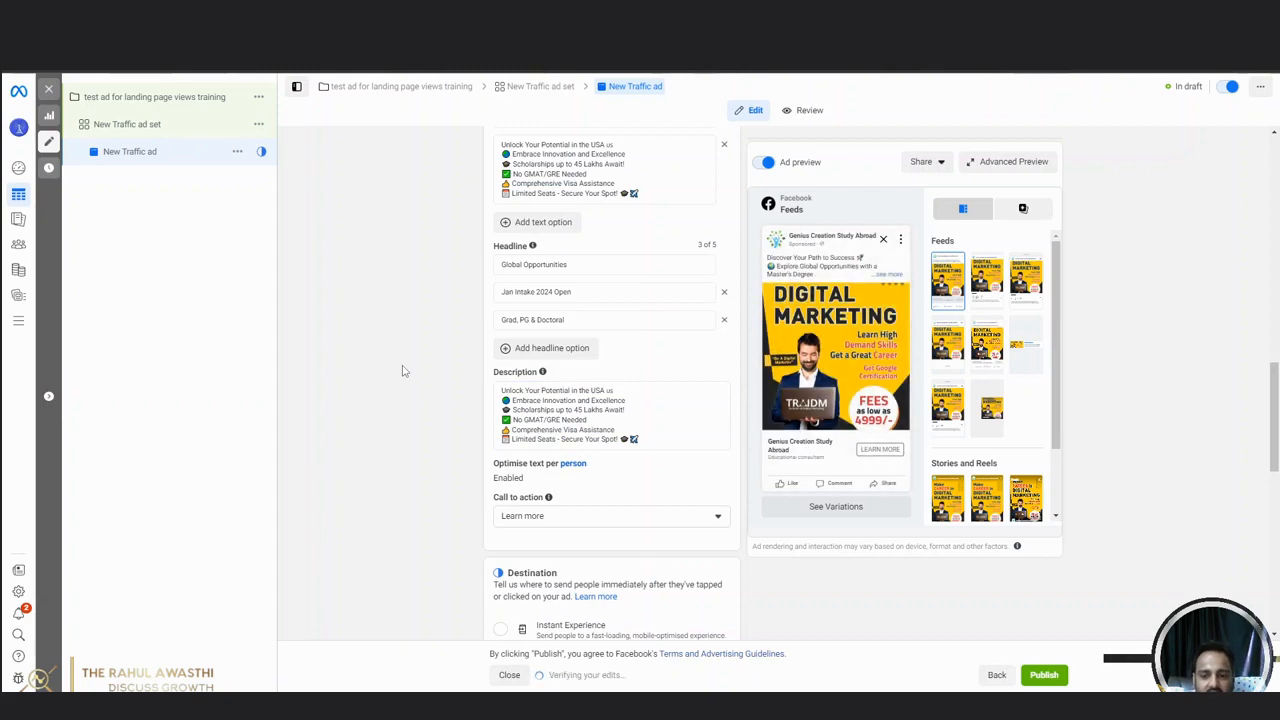
# Set the ad's call to action to Apply Now.
pyautogui.scroll(-2, 405, 380)
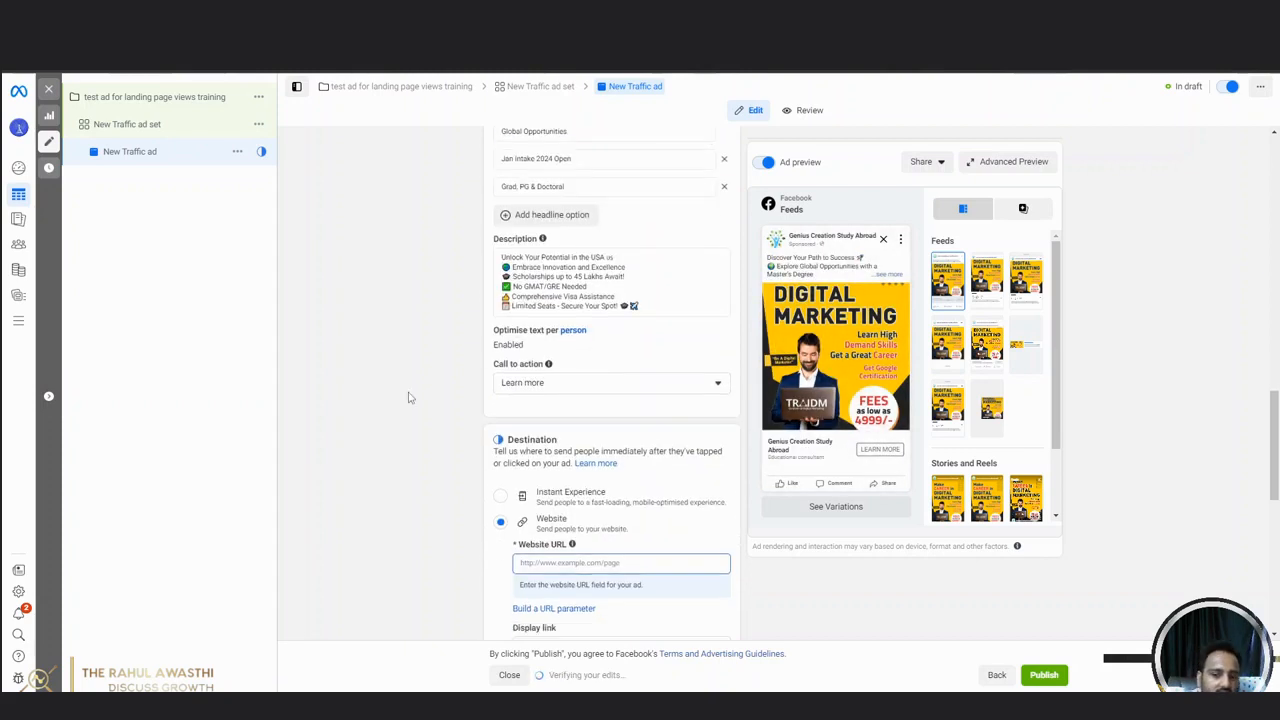
pyautogui.click(601, 383)
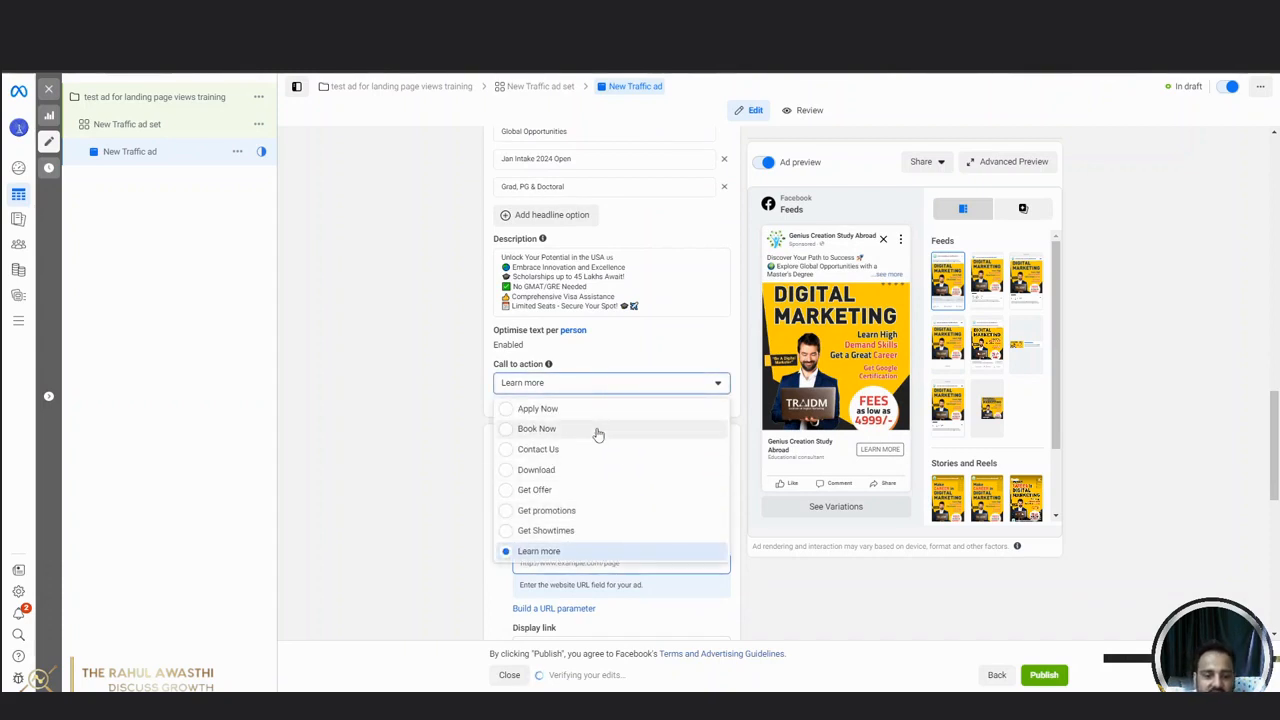
pyautogui.click(540, 409)
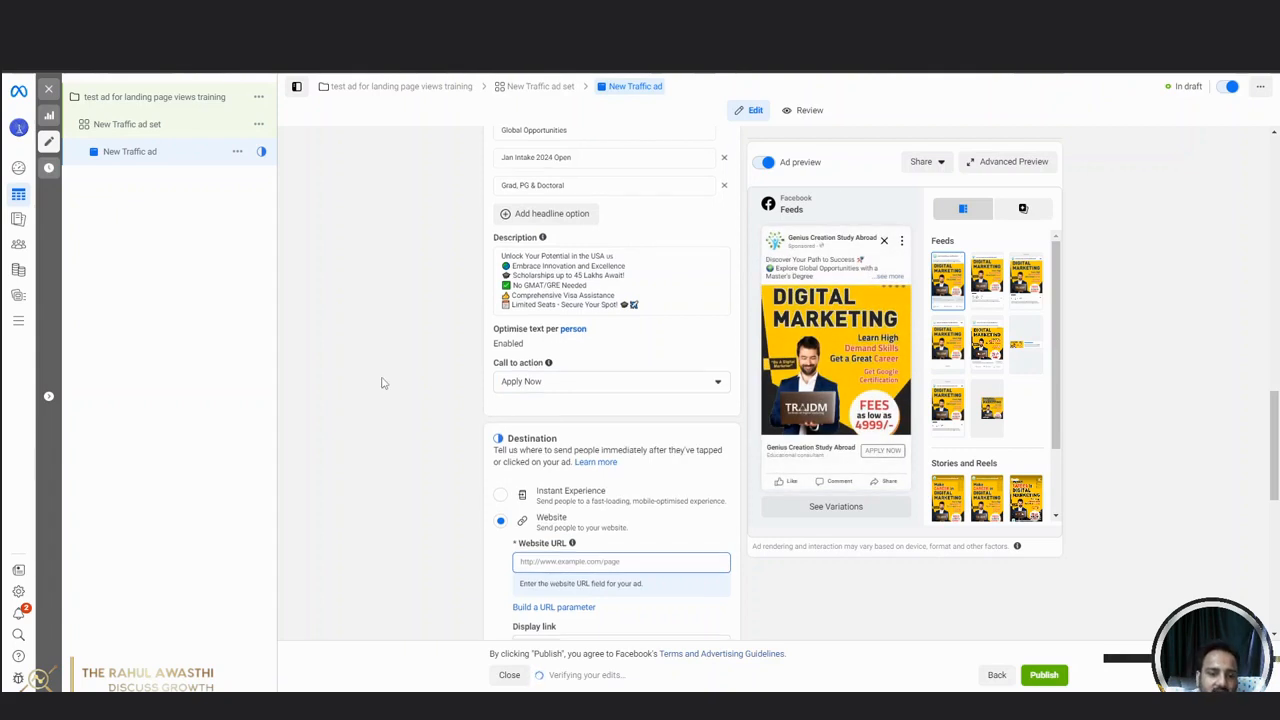
# Open the landing page in the browser, paste its address as the ad's website URL, and dismiss the missing-pixel notice.
pyautogui.scroll(-1, 381, 385)
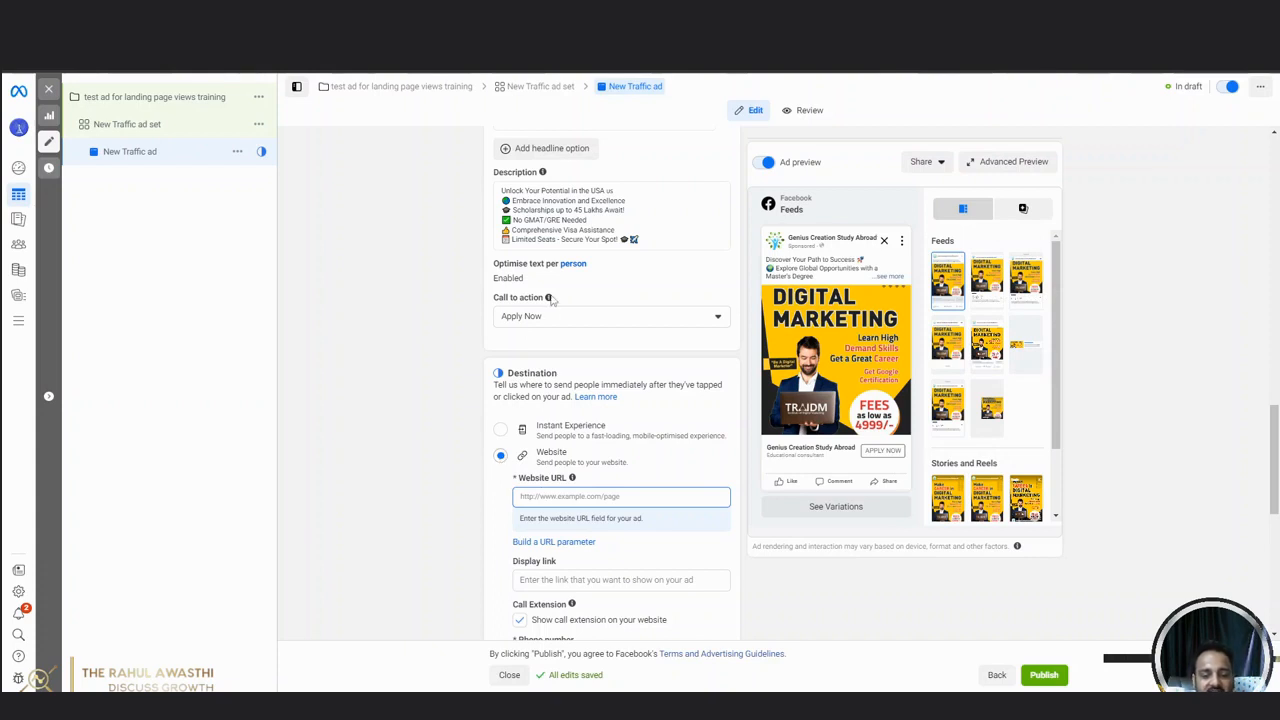
pyautogui.click(575, 498)
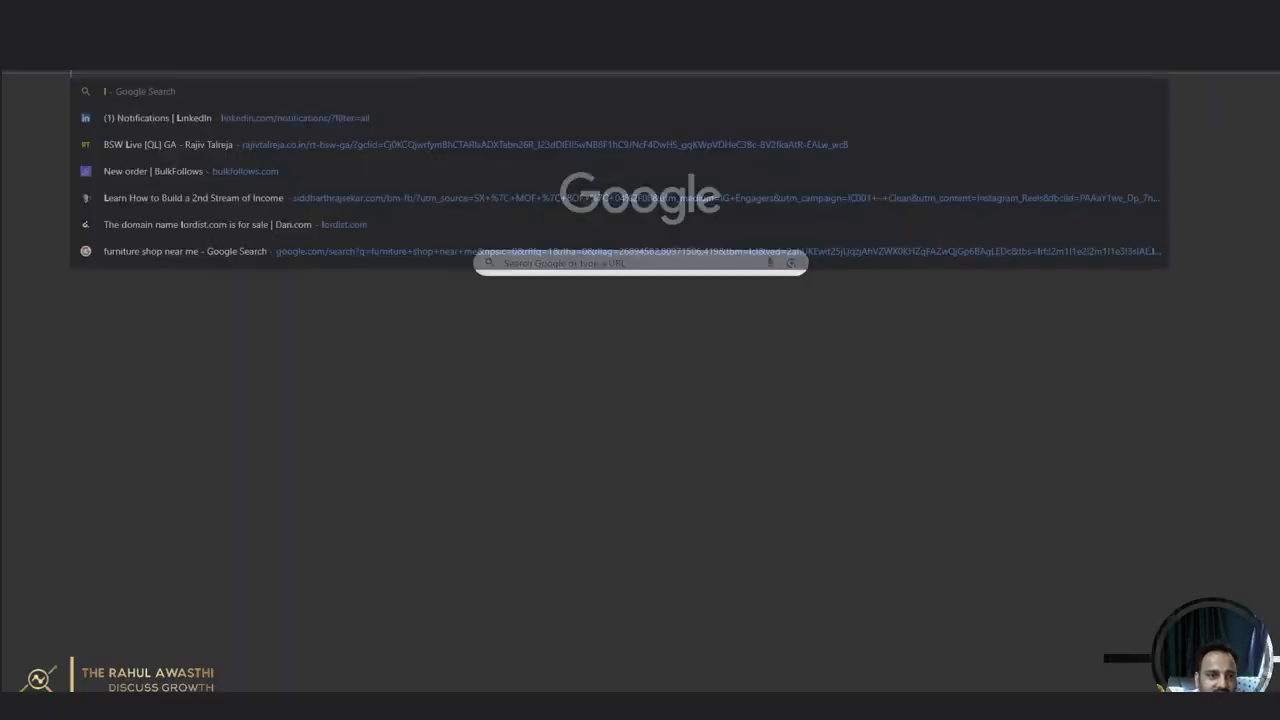
pyautogui.write('alitadatar.com')
pyautogui.press('Return')
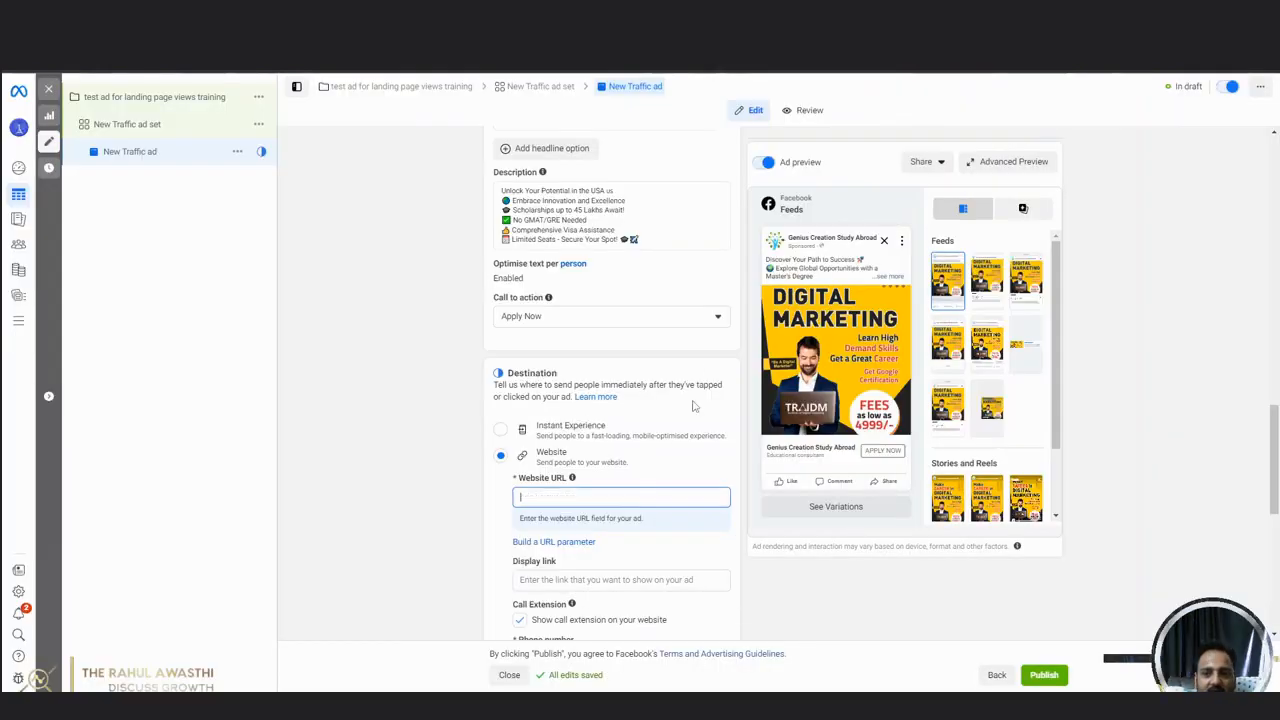
pyautogui.write('https://lalitadatar.com/')
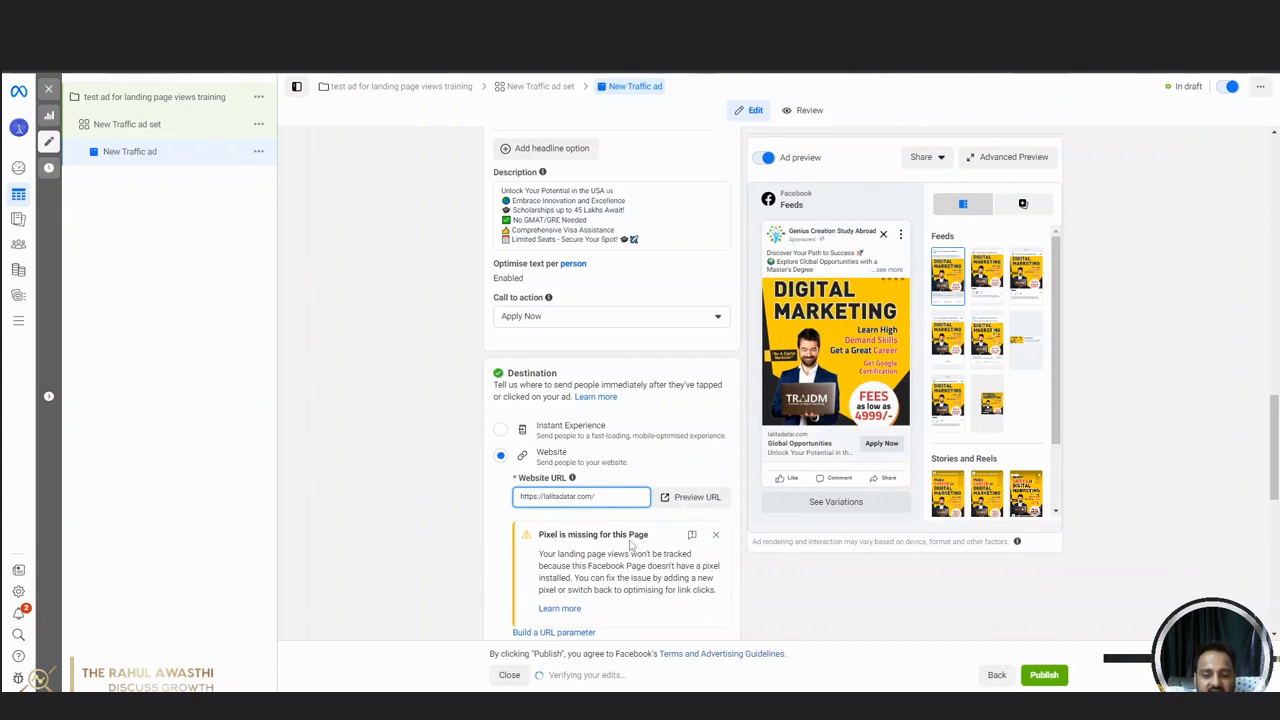
pyautogui.click(716, 535)
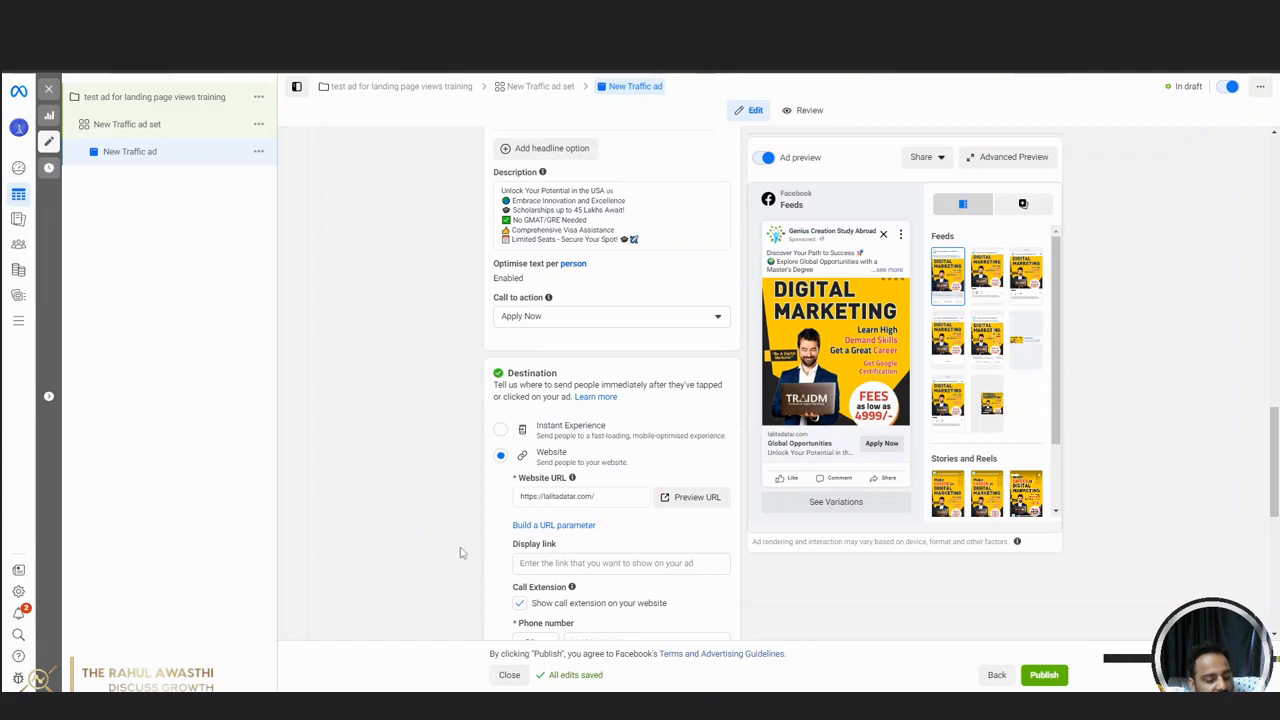
# Review the ad's remaining destination, call extension, languages and tracking settings, then return to the ad name and identity settings.
pyautogui.scroll(-3, 351, 462)
pyautogui.scroll(-3, 408, 508)
pyautogui.scroll(2, 546, 420)
pyautogui.scroll(-2, 590, 515)
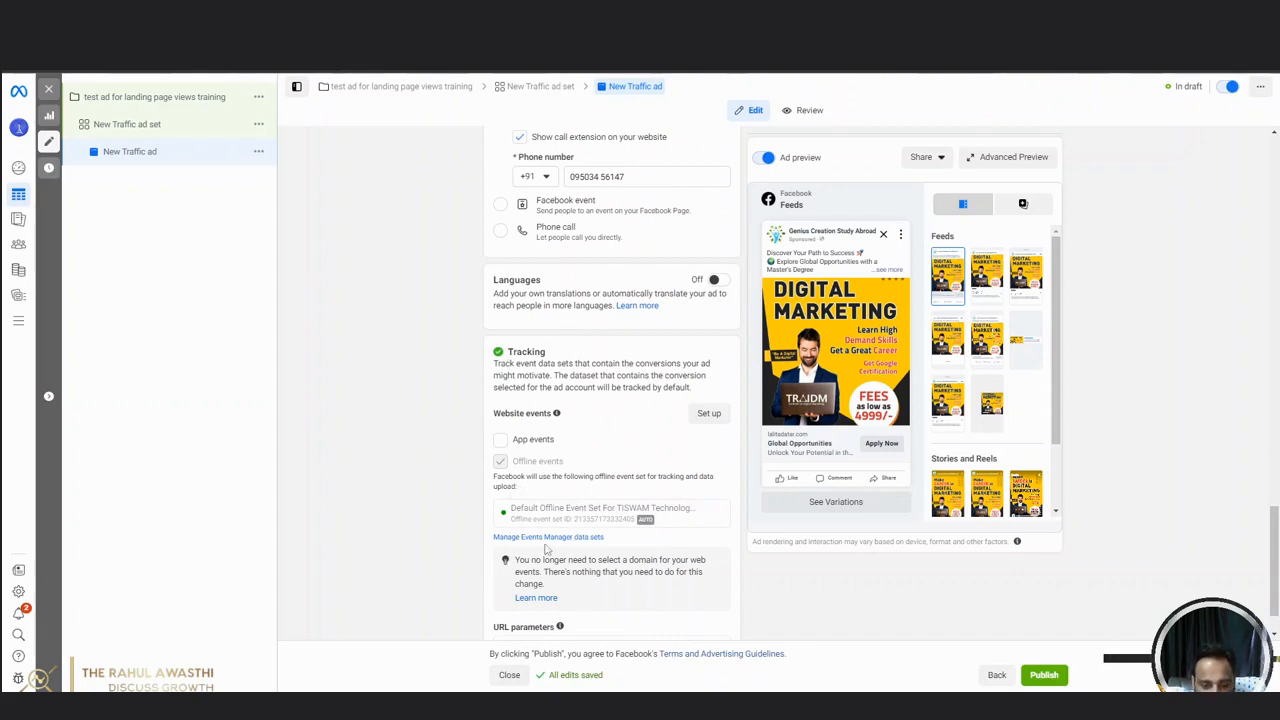
pyautogui.scroll(-1, 545, 545)
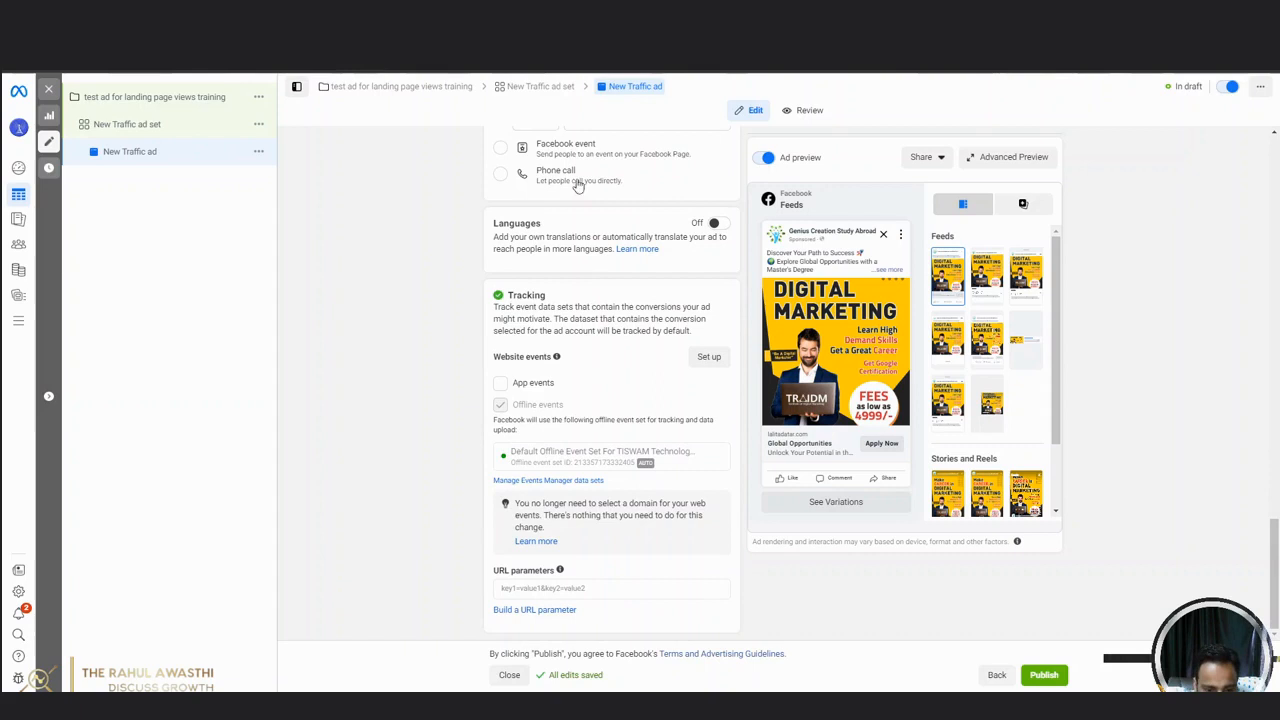
pyautogui.scroll(1, 577, 187)
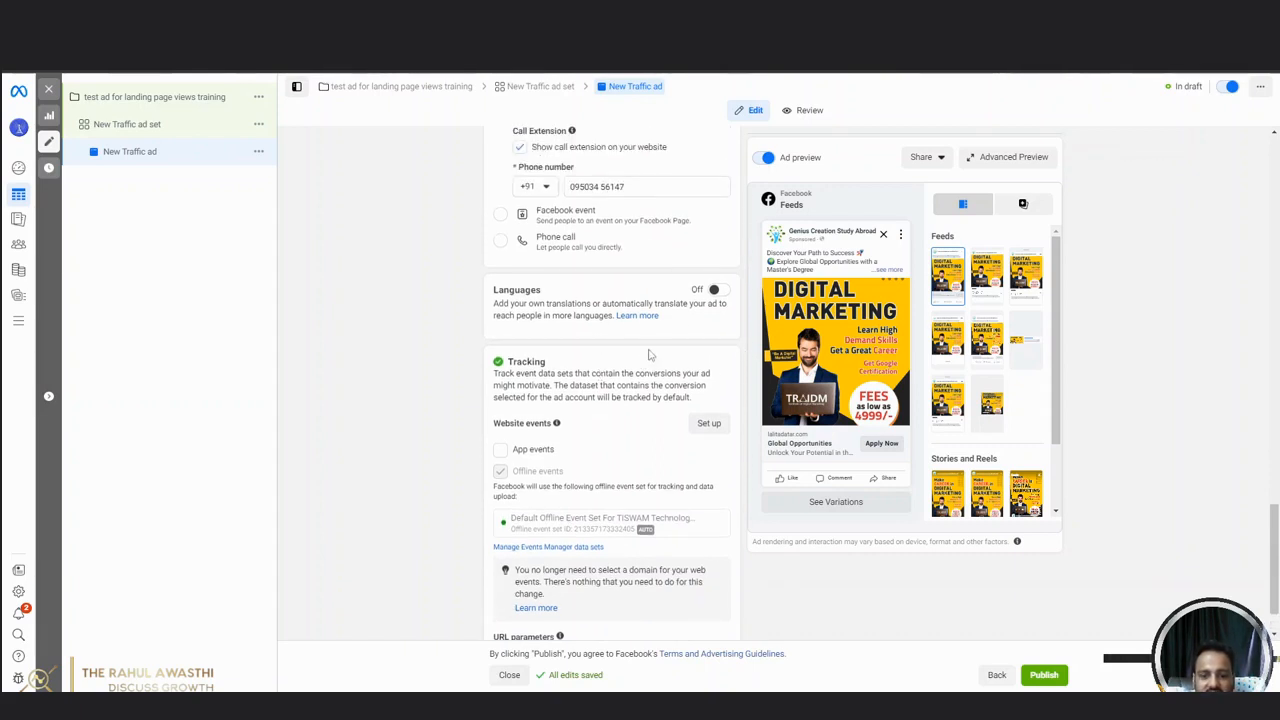
pyautogui.scroll(-1, 990, 560)
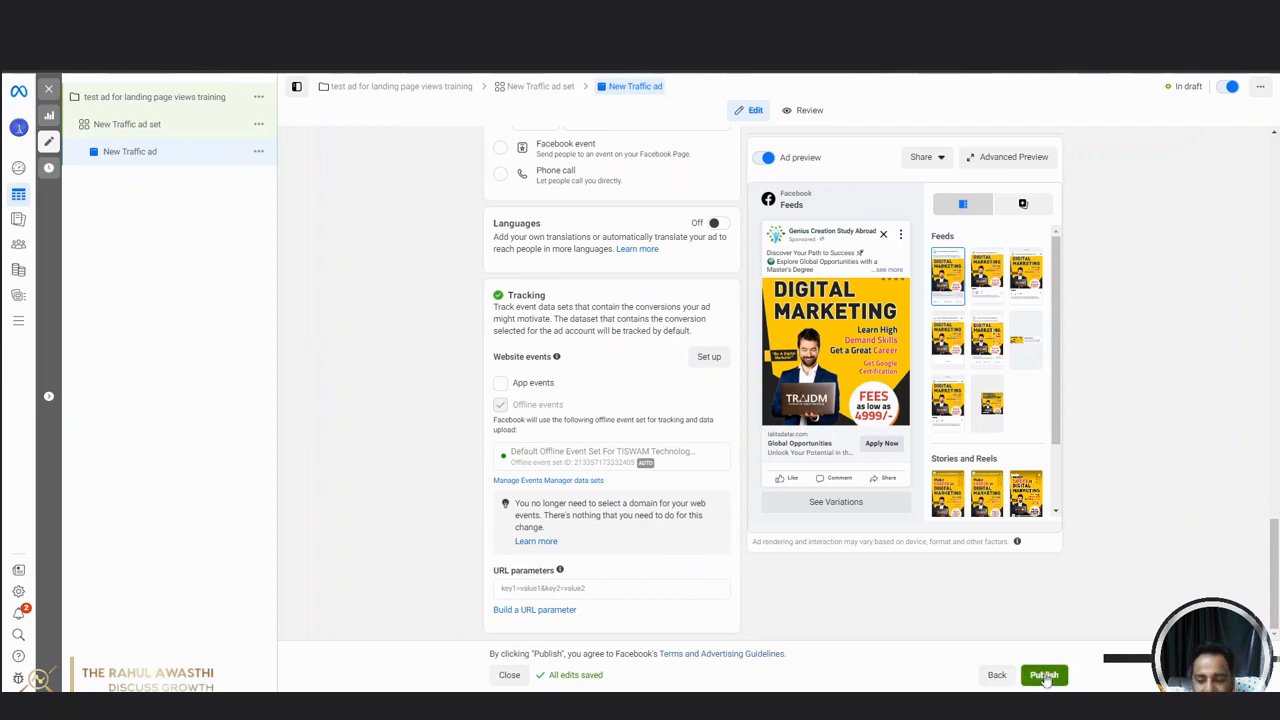
pyautogui.scroll(10, 1102, 430)
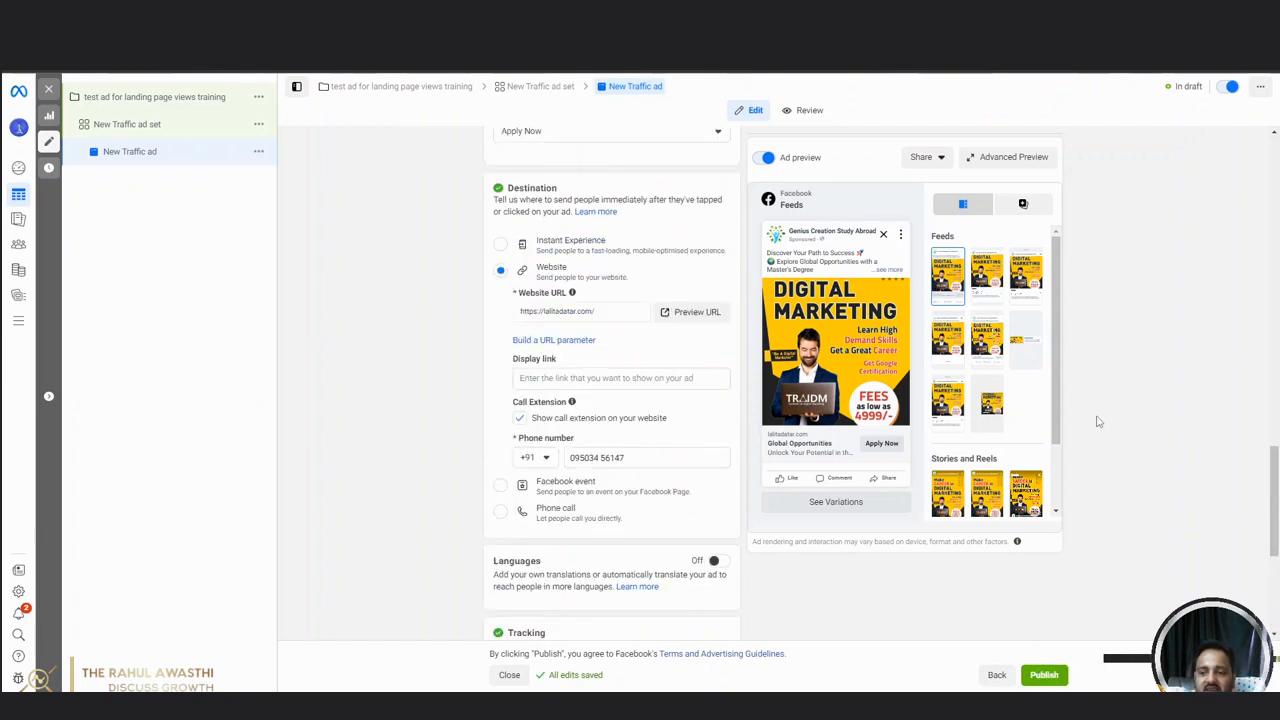
pyautogui.scroll(5, 1098, 422)
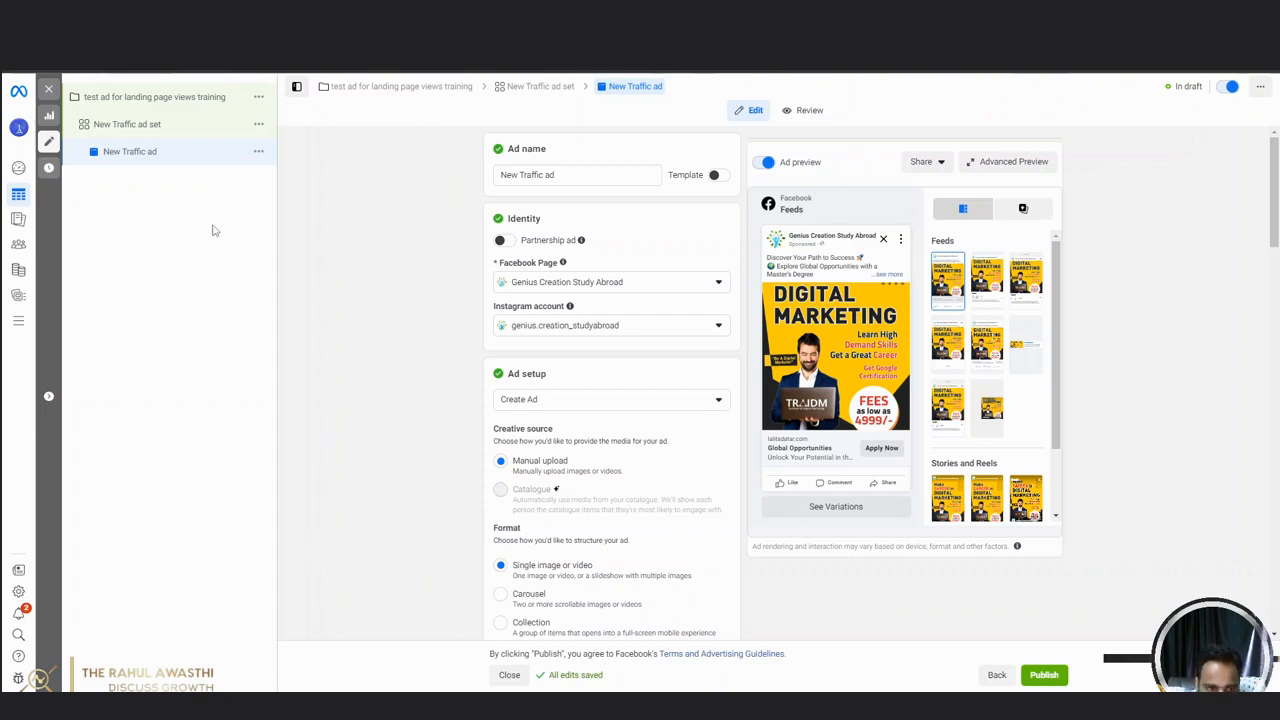
# Open another Meta business tool in a new browser tab and switch to that tab.
pyautogui.moveTo(16, 328)
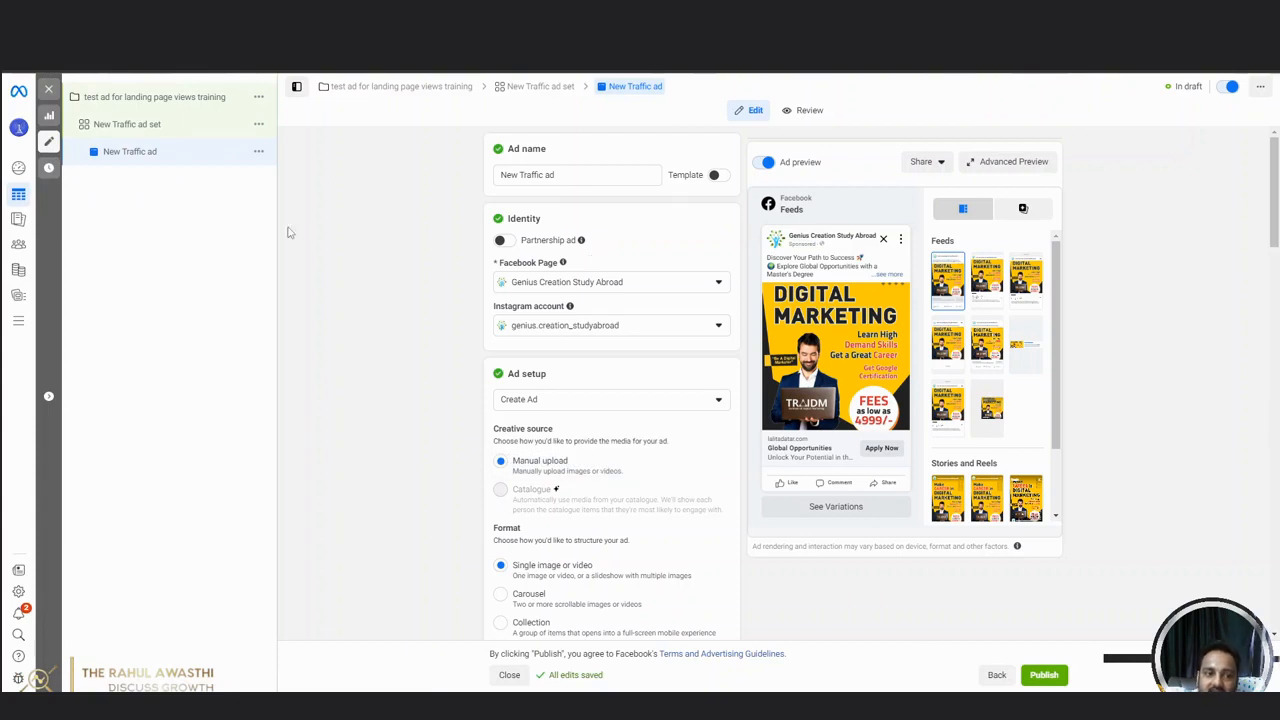
pyautogui.rightClick(33, 271)
pyautogui.click(79, 281)
pyautogui.hotkey('ctrl', 'Tab')
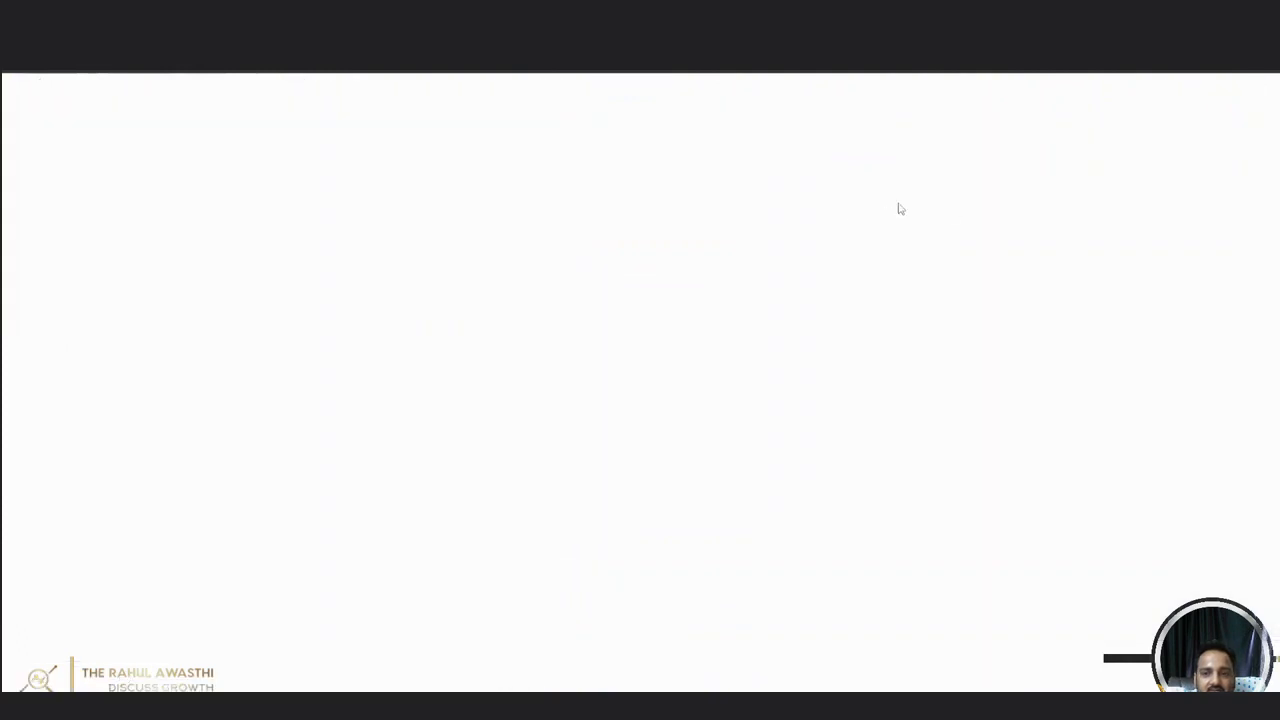